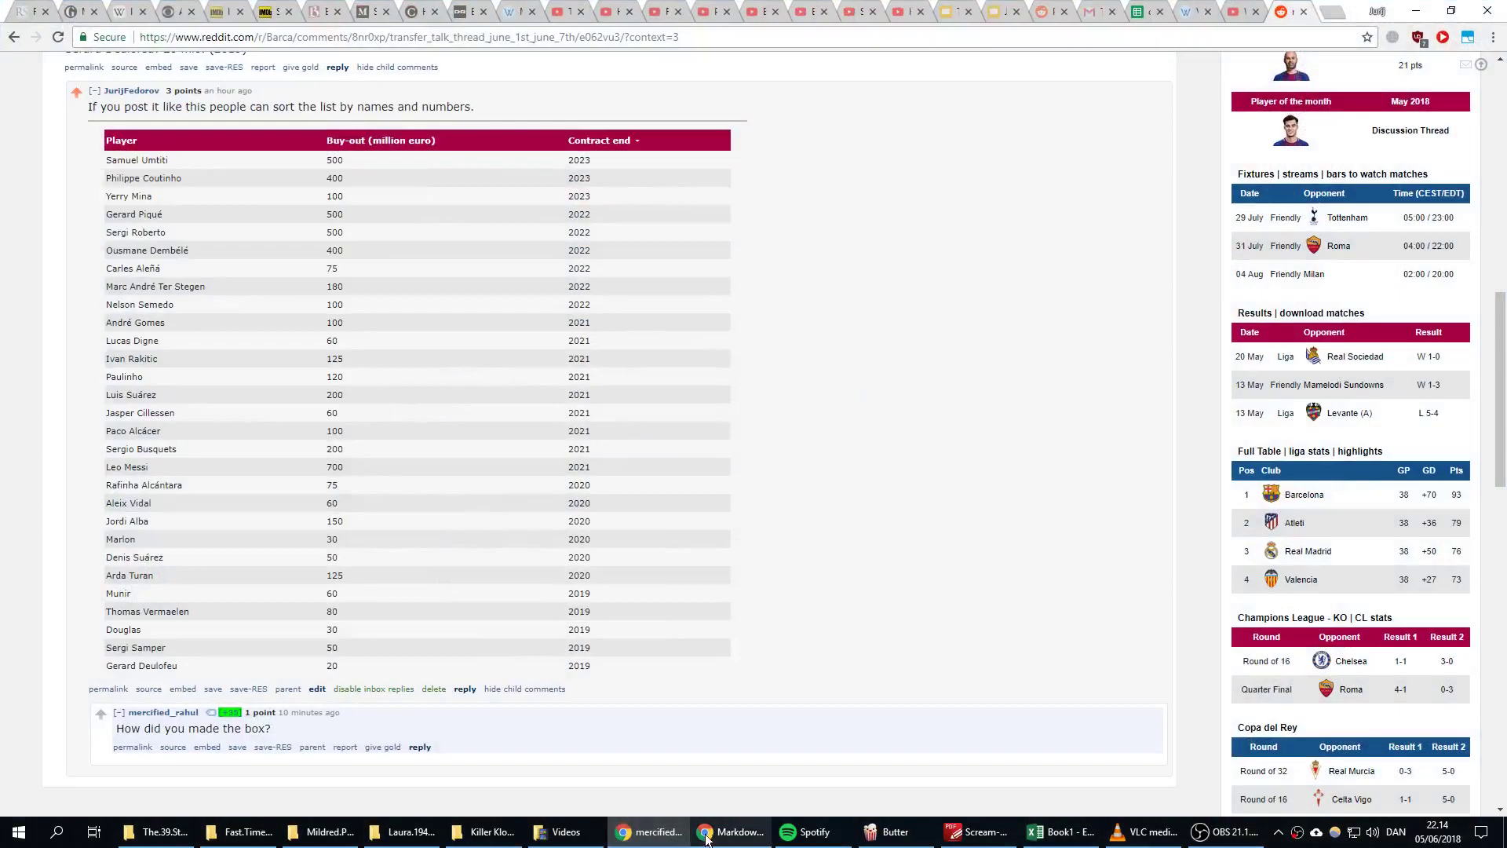
Upvote the box question comment in the Reddit thread
scroll(275, 611, "down", 3)
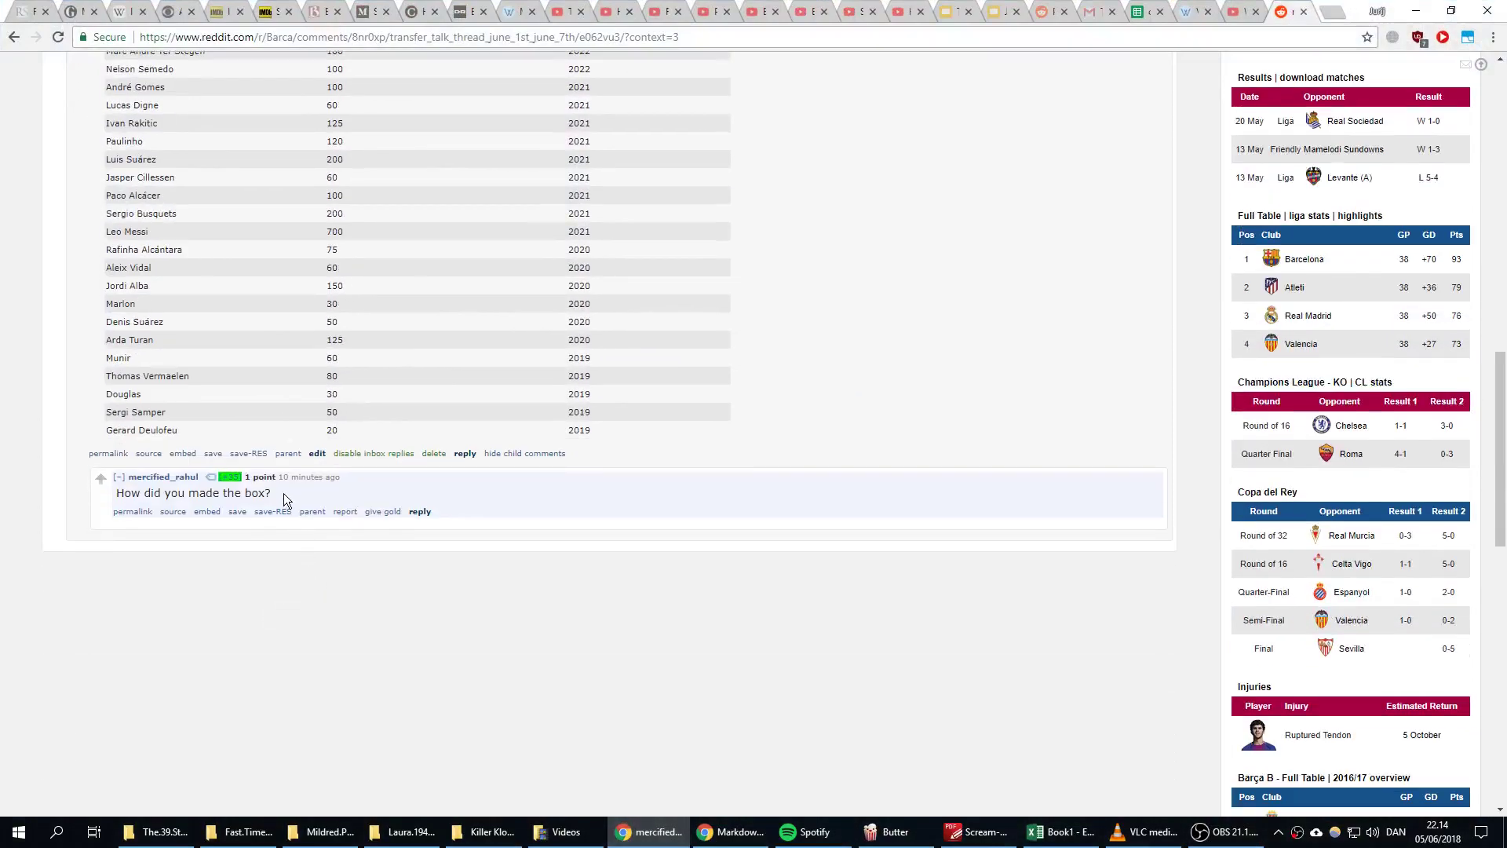
left_click_drag(284, 493, 115, 492)
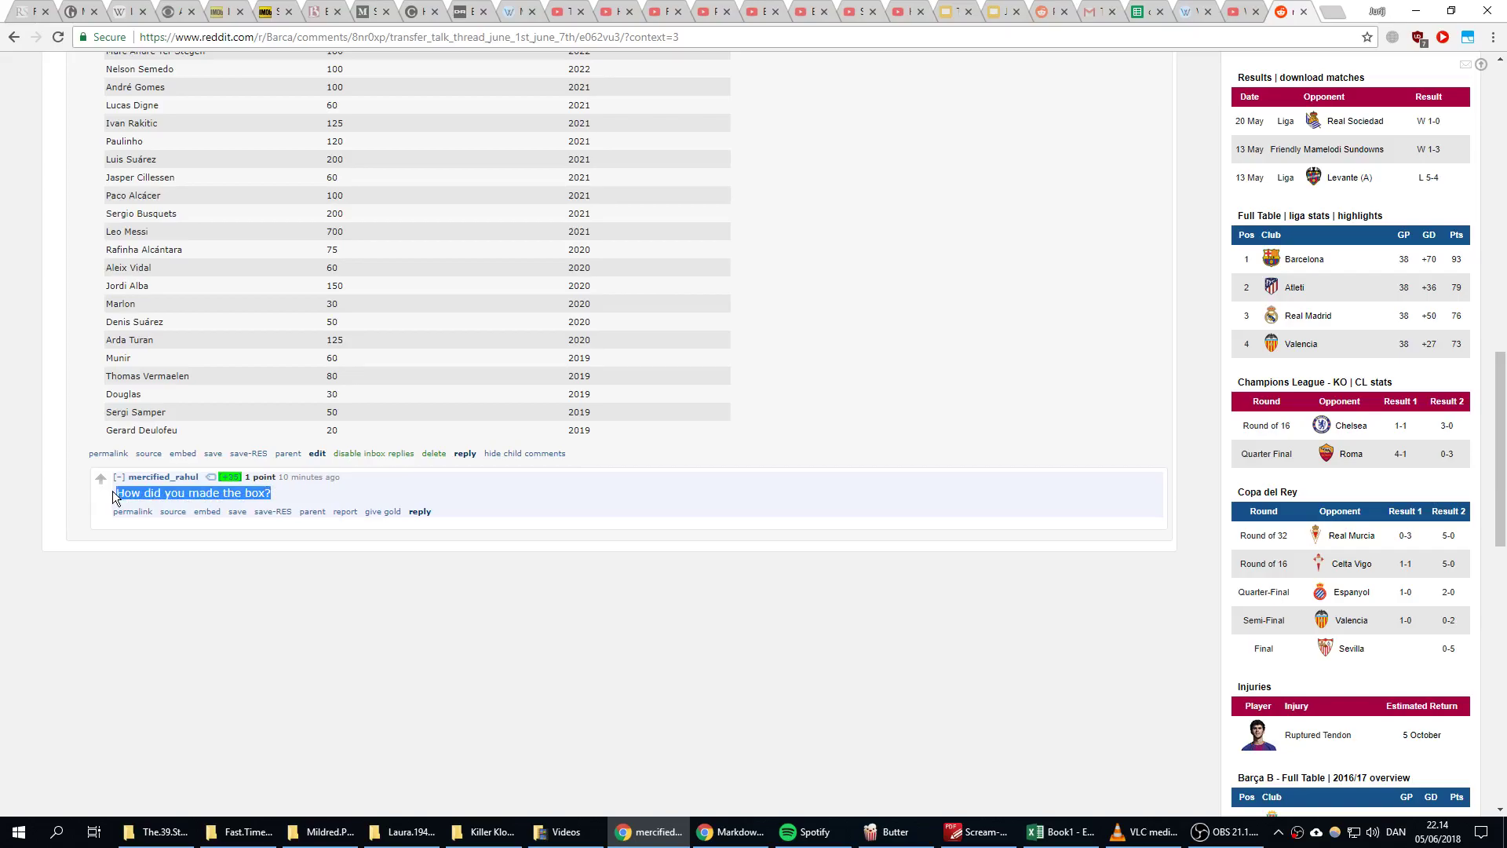
left_click(100, 478)
scroll(87, 471, "up", 4)
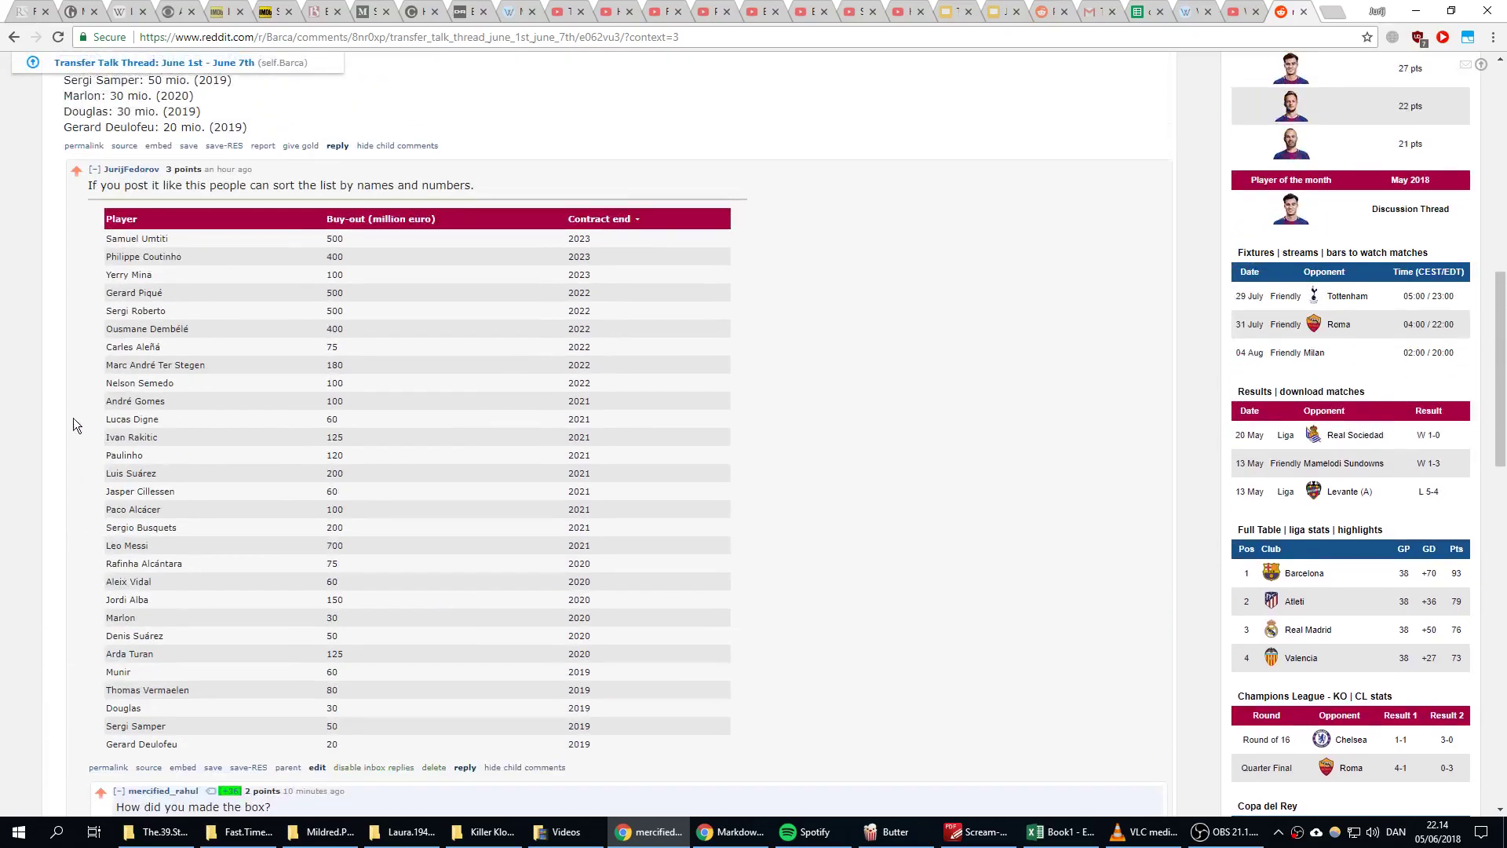
scroll(69, 394, "down", 2)
scroll(74, 399, "up", 2)
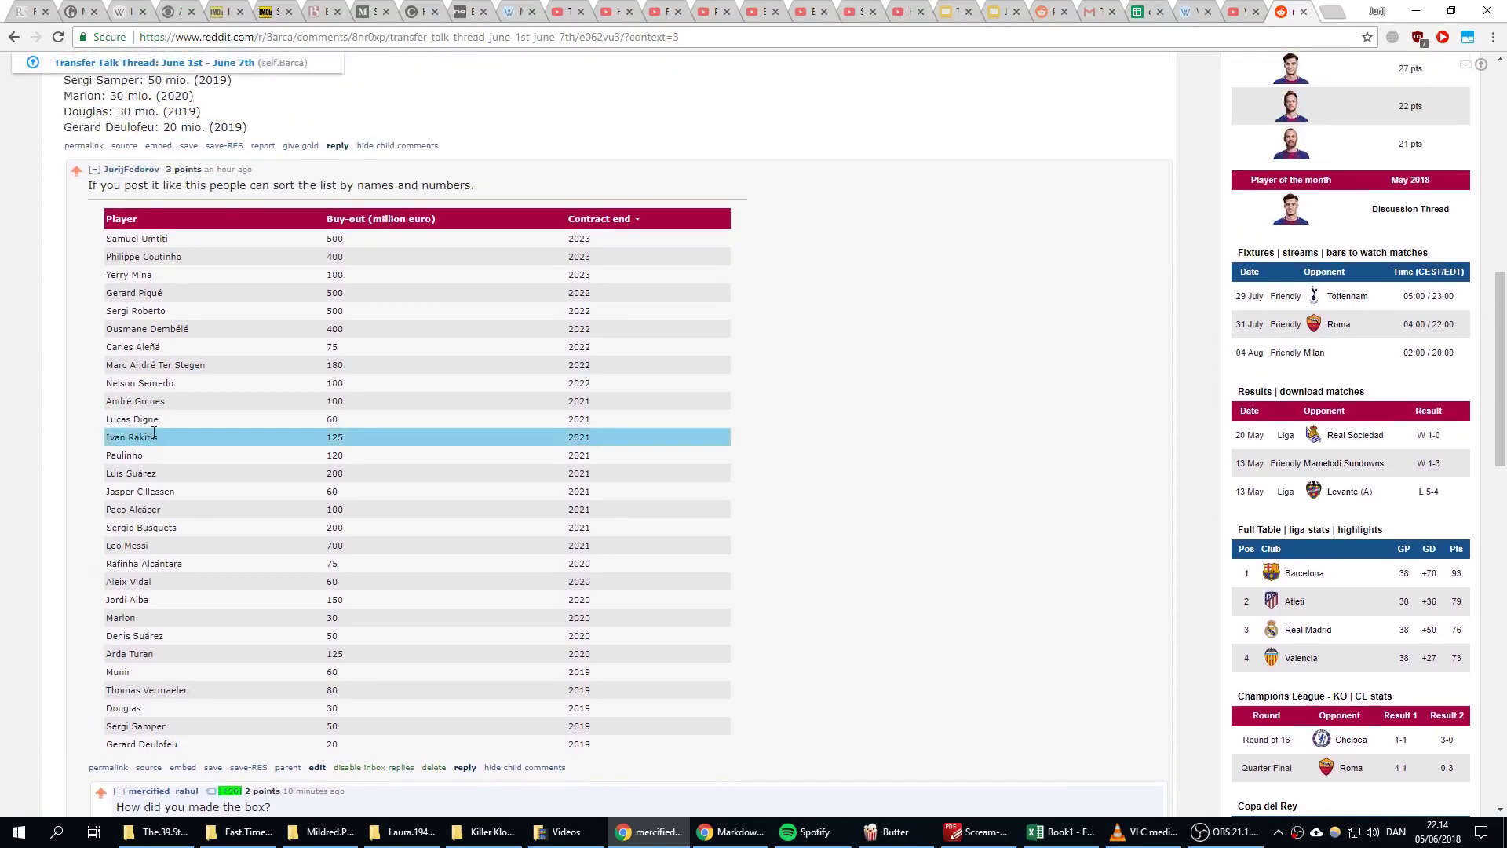
Sort the buyout table by buy-out and contract end, then by player name ascending
left_click(410, 225)
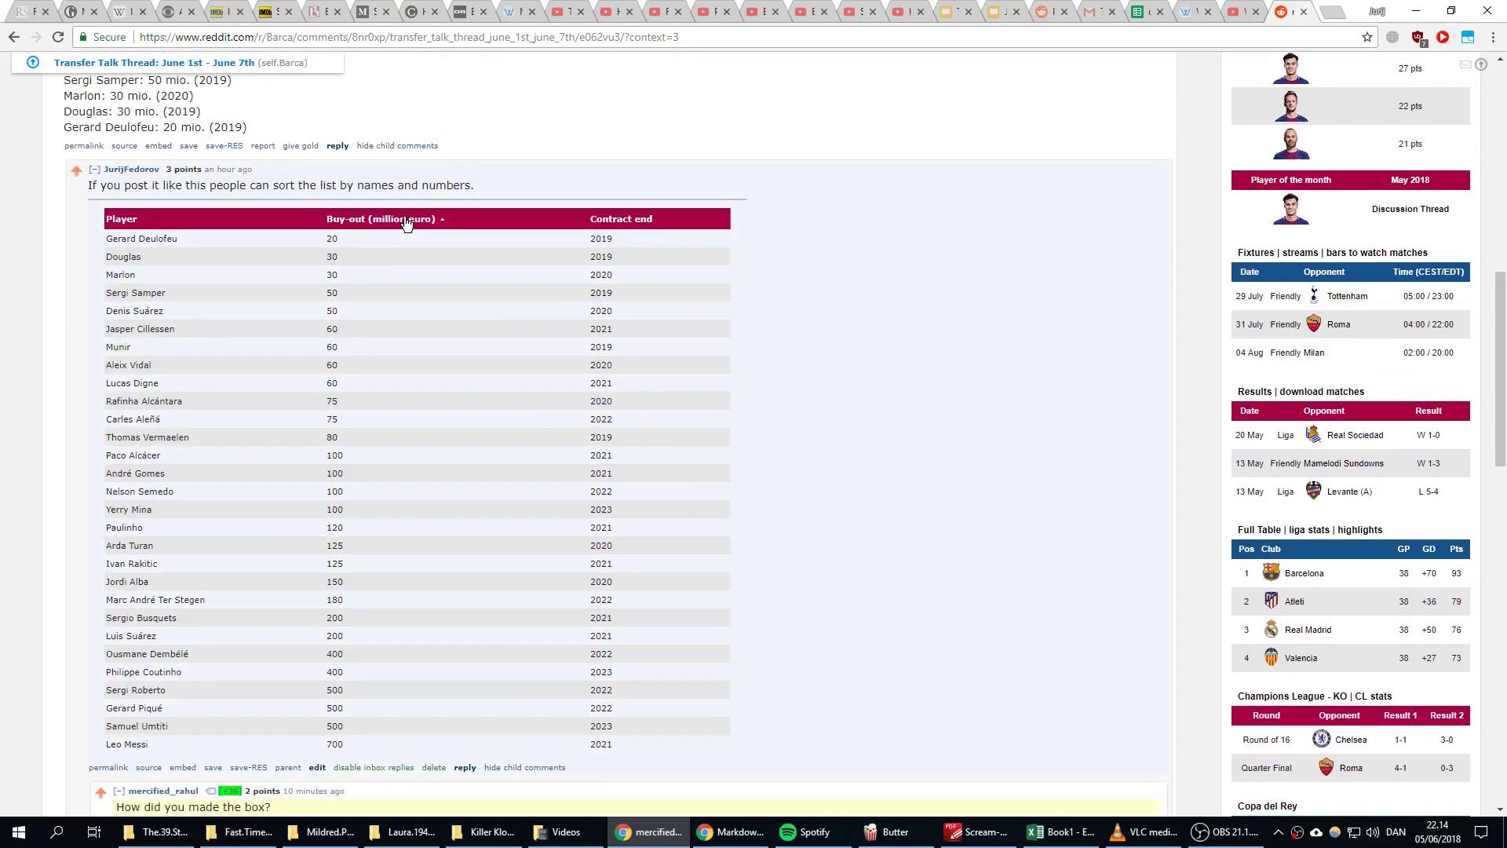
left_click(644, 220)
left_click(639, 220)
left_click(634, 220)
left_click(632, 221)
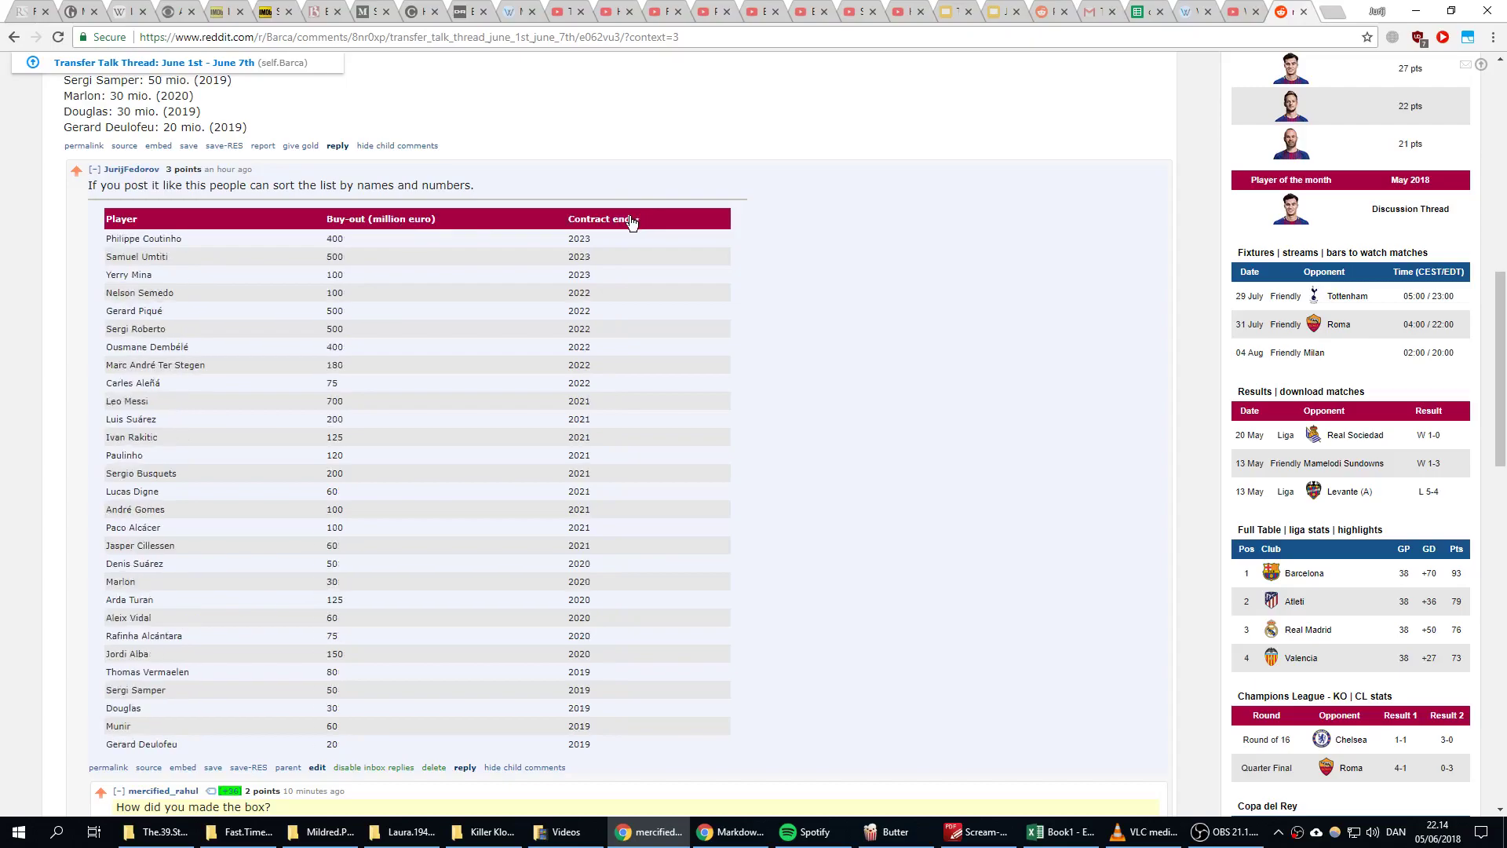
left_click(118, 222)
left_click(119, 223)
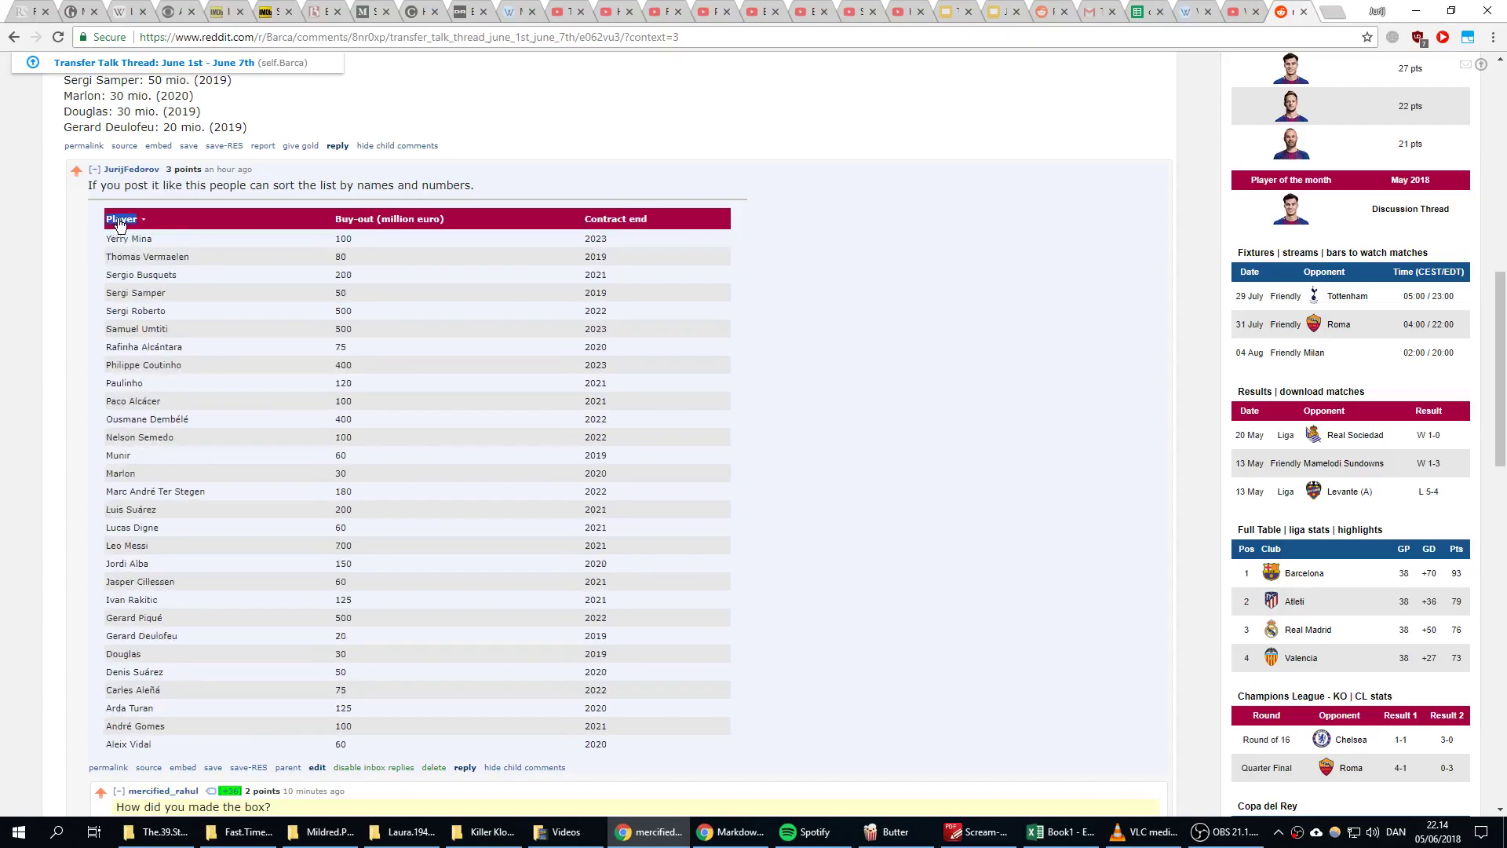
Select the player list from Messi to Douglas, then clear the selection
scroll(120, 225, "up", 3)
scroll(120, 220, "up", 4)
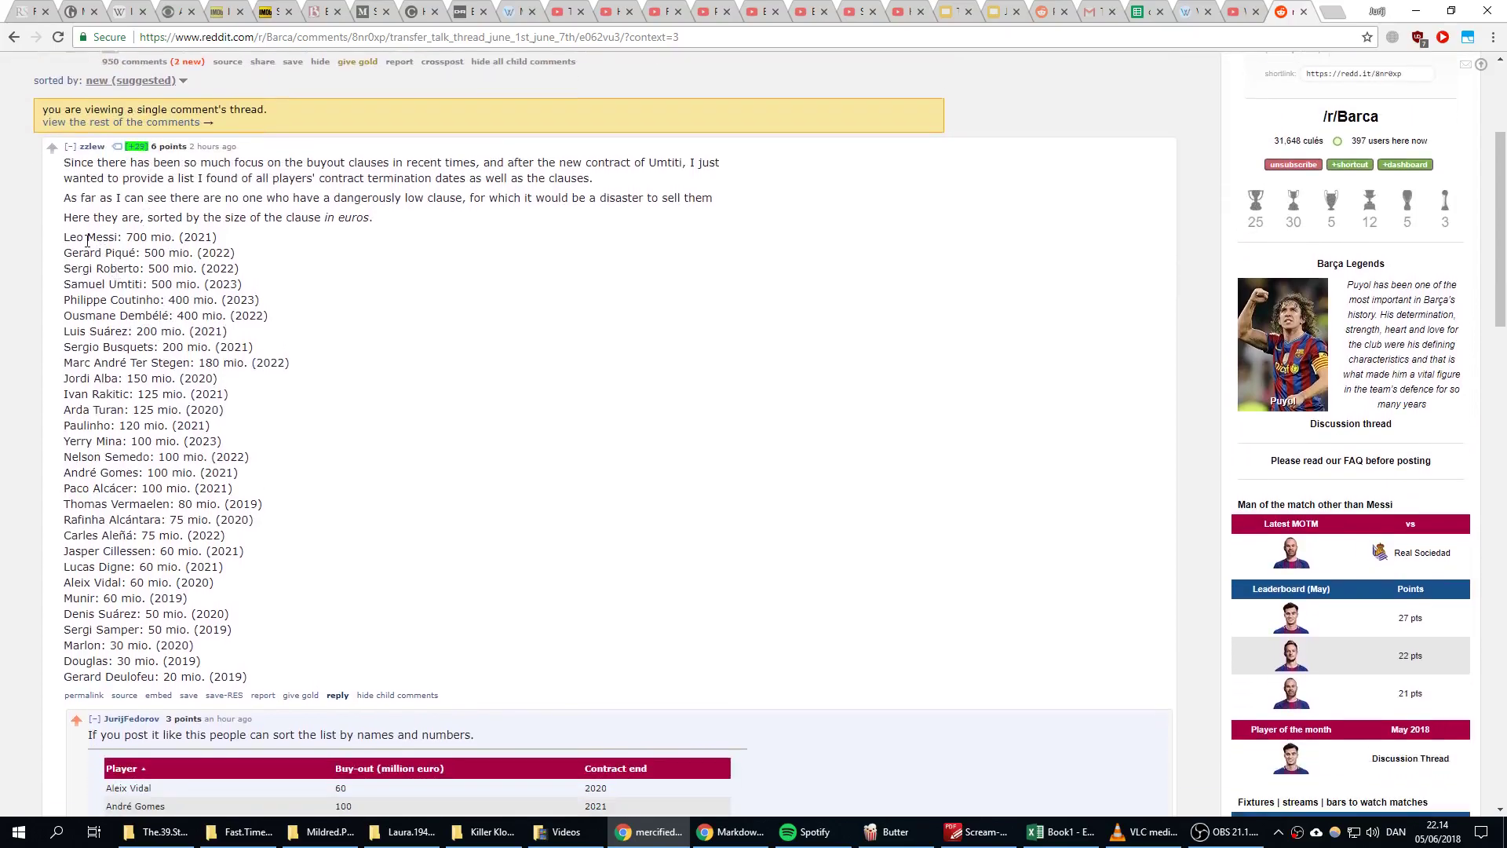
left_click_drag(87, 241, 251, 349)
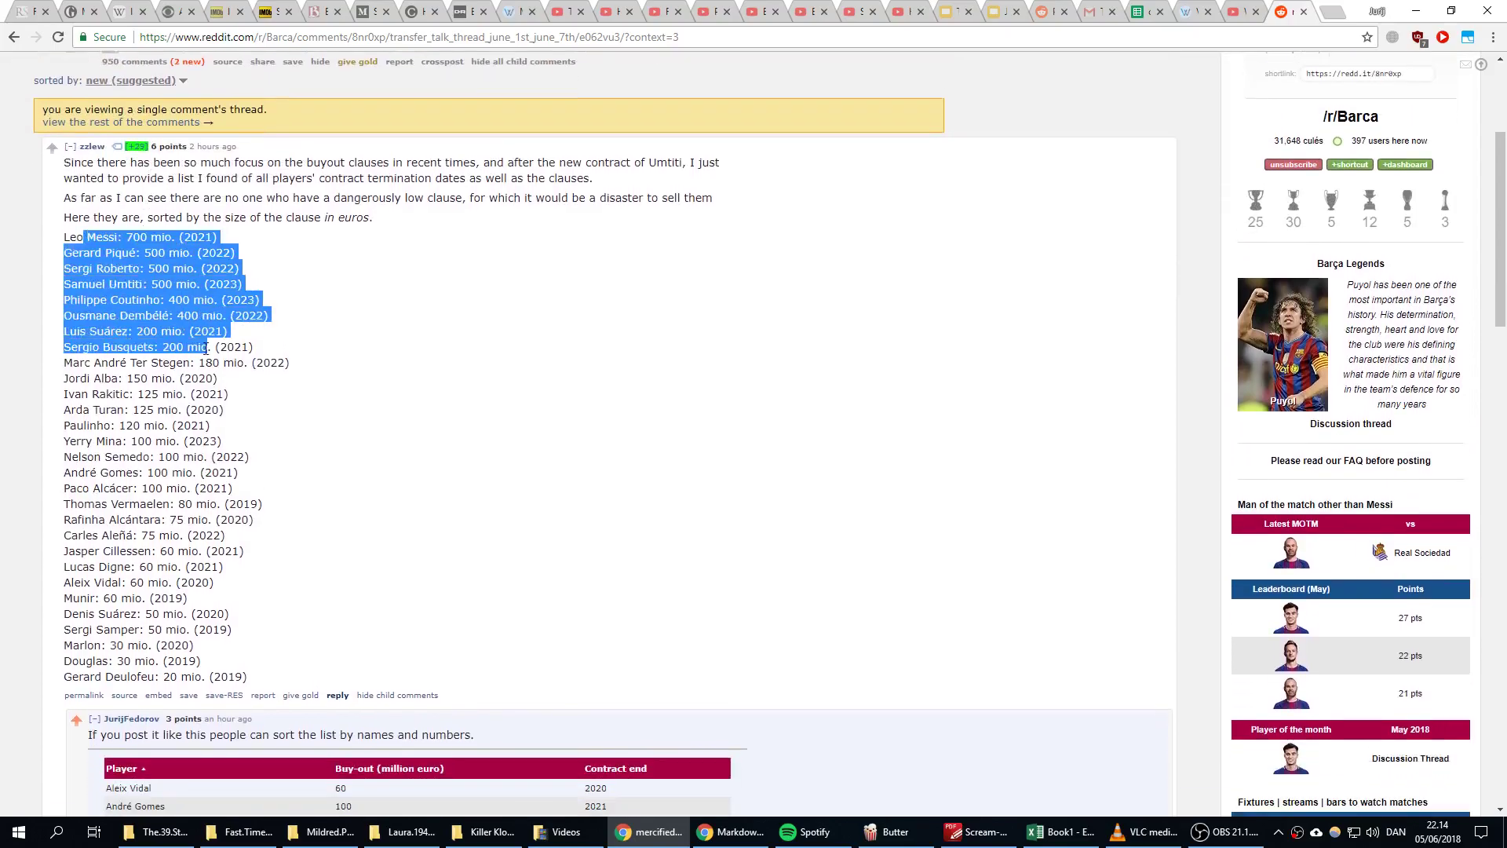
scroll(253, 430, "down", 10)
scroll(195, 510, "up", 5)
scroll(195, 510, "up", 5)
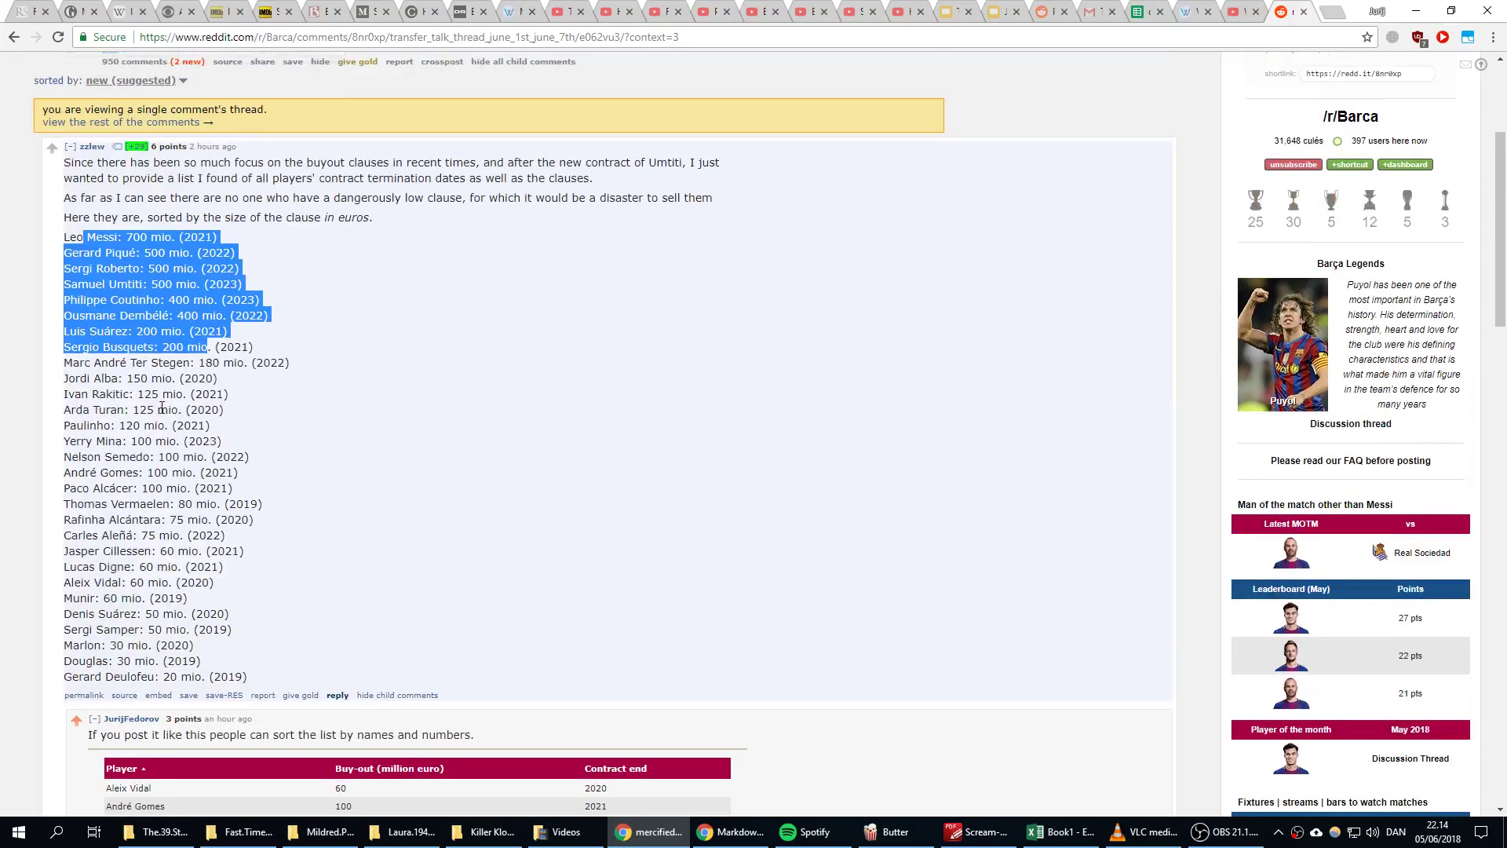
left_click(141, 292)
left_click_drag(95, 238, 253, 666)
left_click(252, 665)
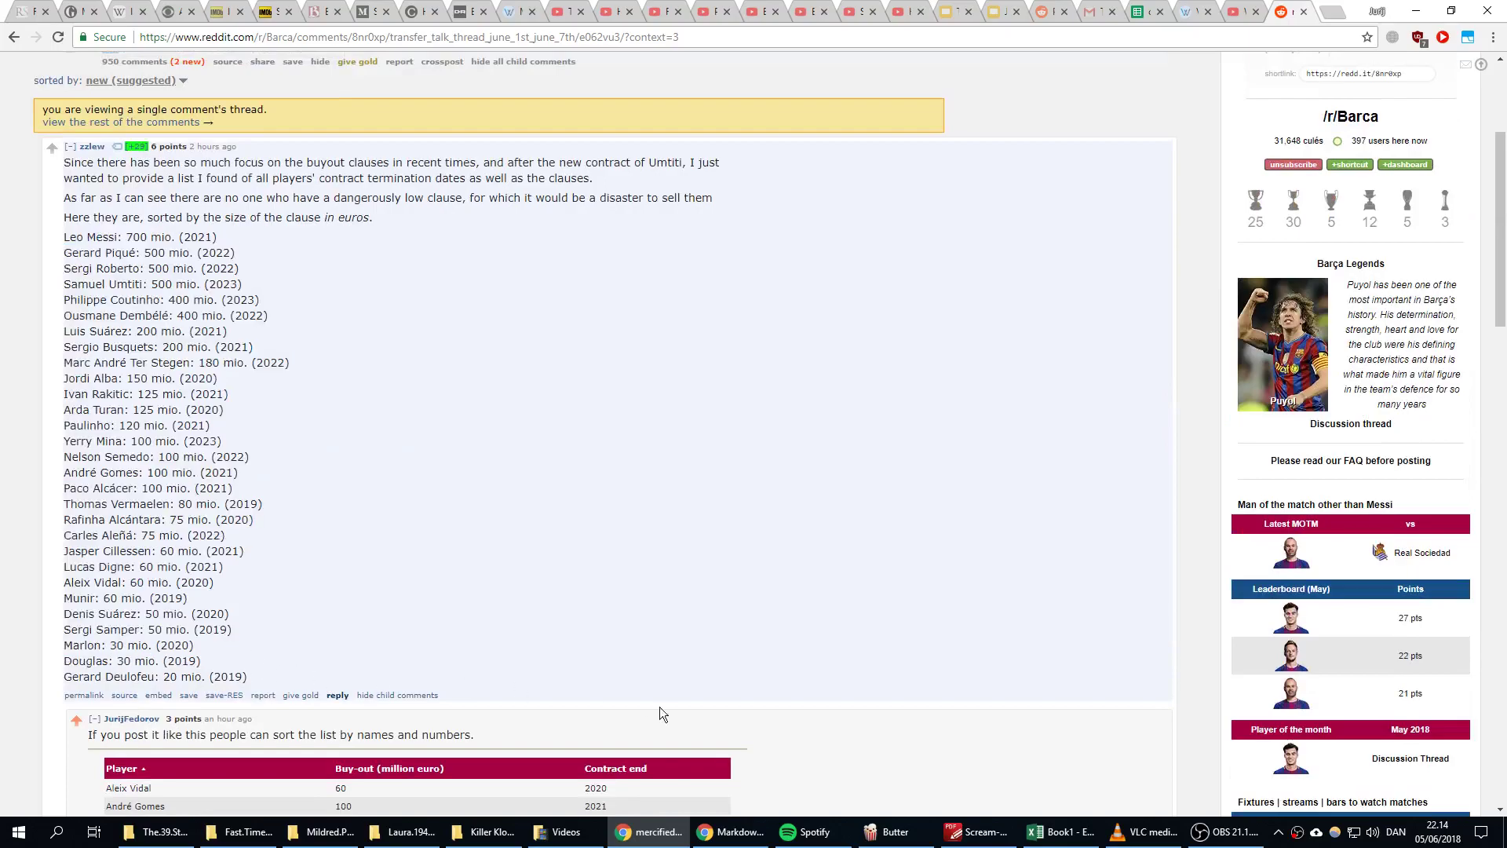
Switch to the fcbarcelona.dk article listing the players' buyout clauses
left_click(730, 832)
scroll(784, 542, "up", 3)
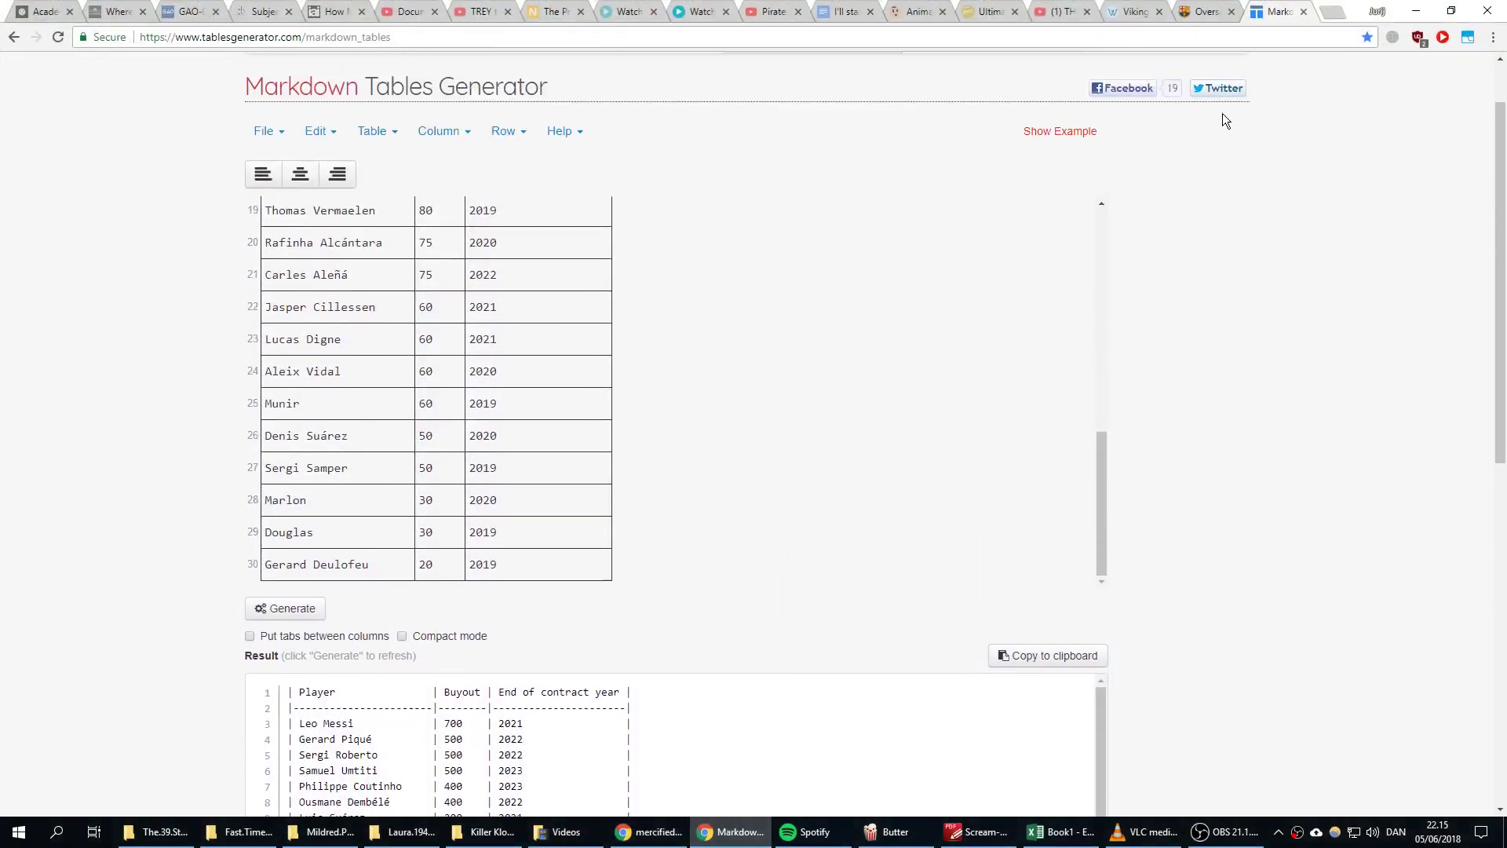
left_click(1201, 11)
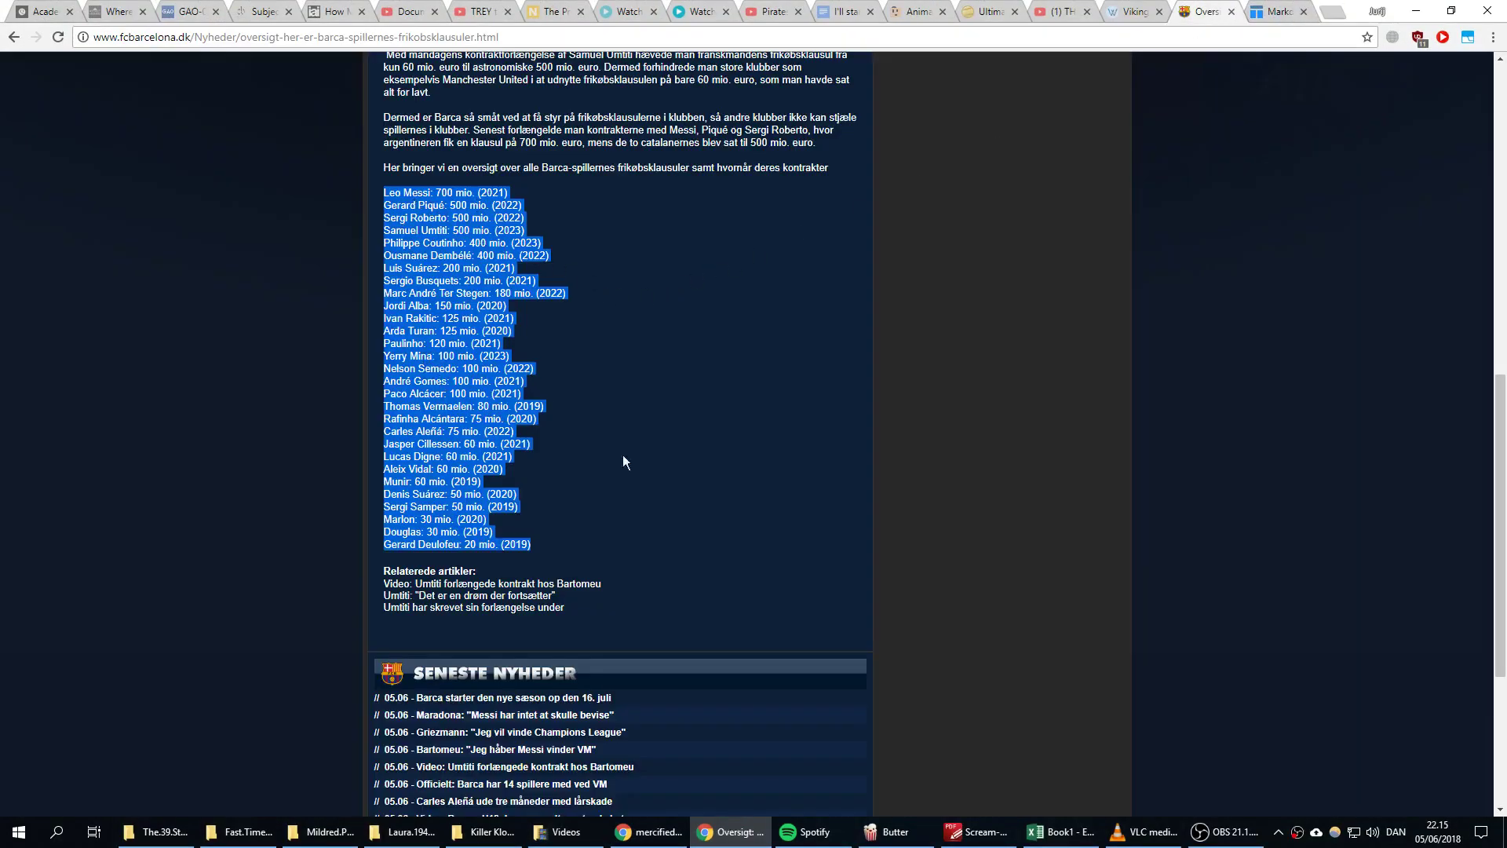
Copy the article's player list and paste it into cell H1 of Book1
left_click(1055, 842)
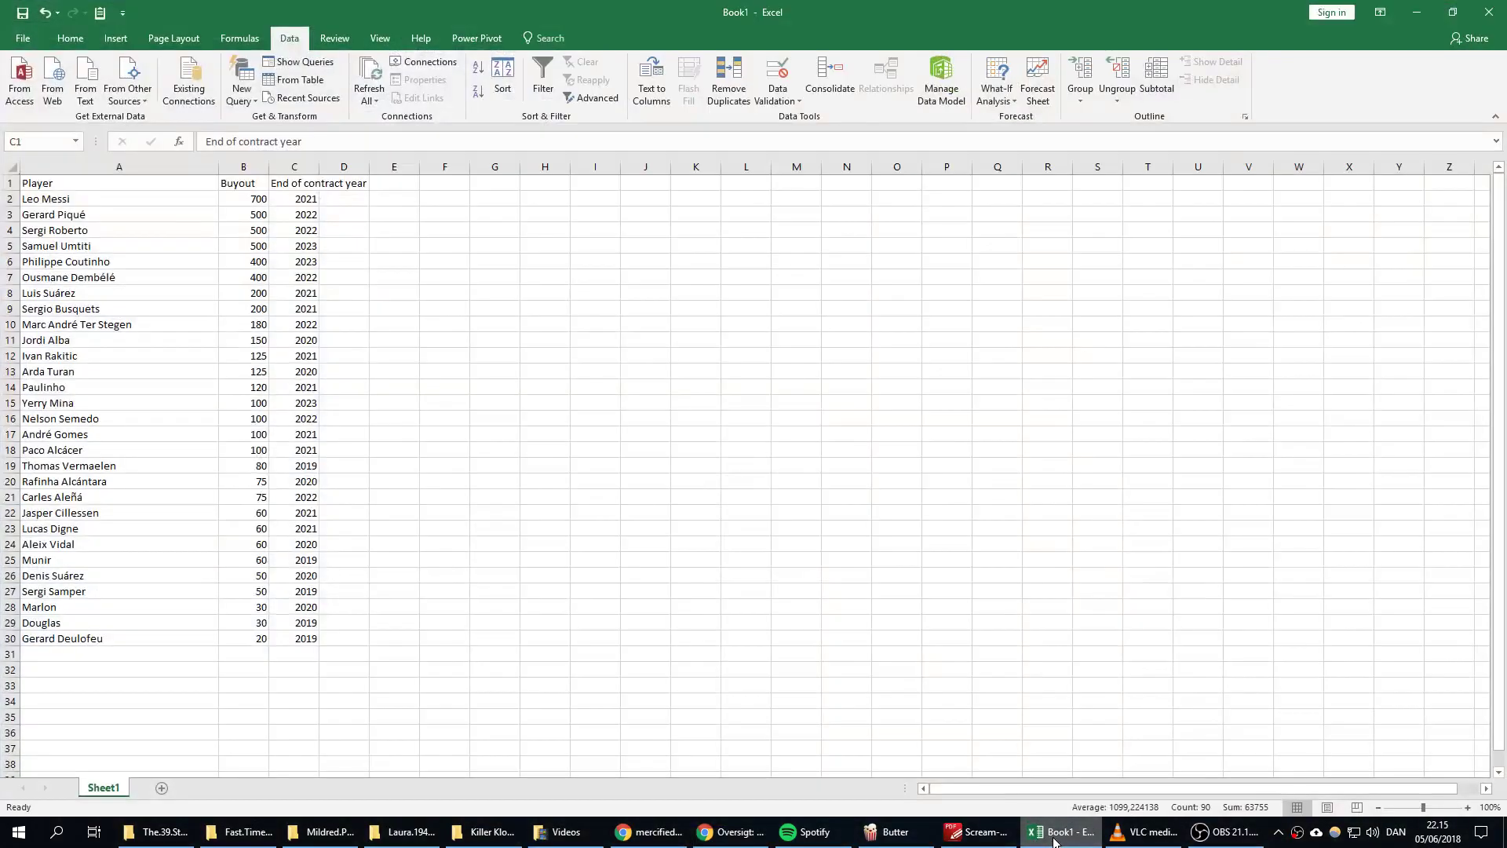
right_click(558, 185)
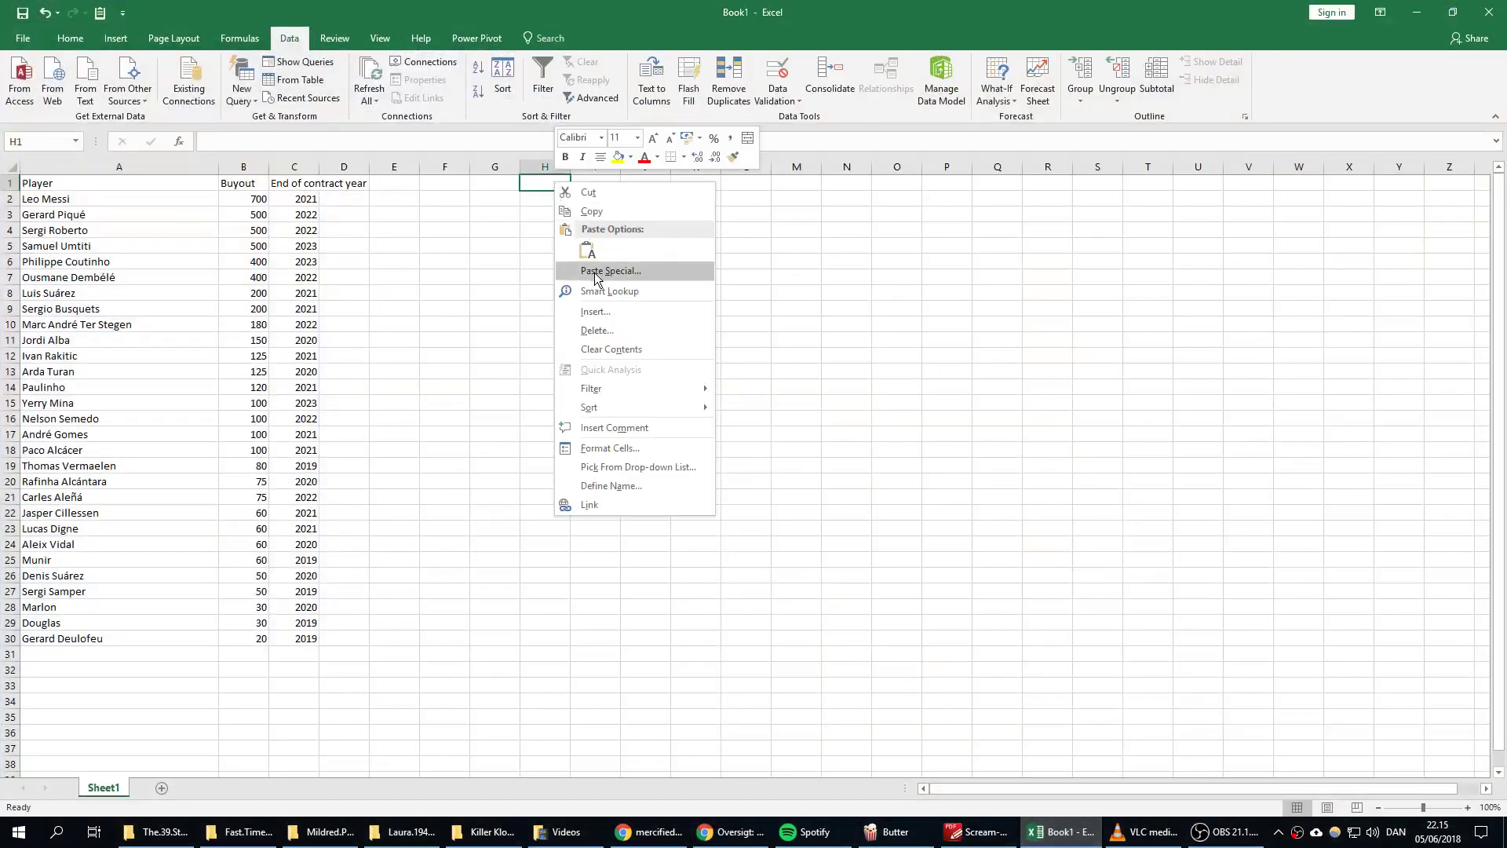
left_click(729, 832)
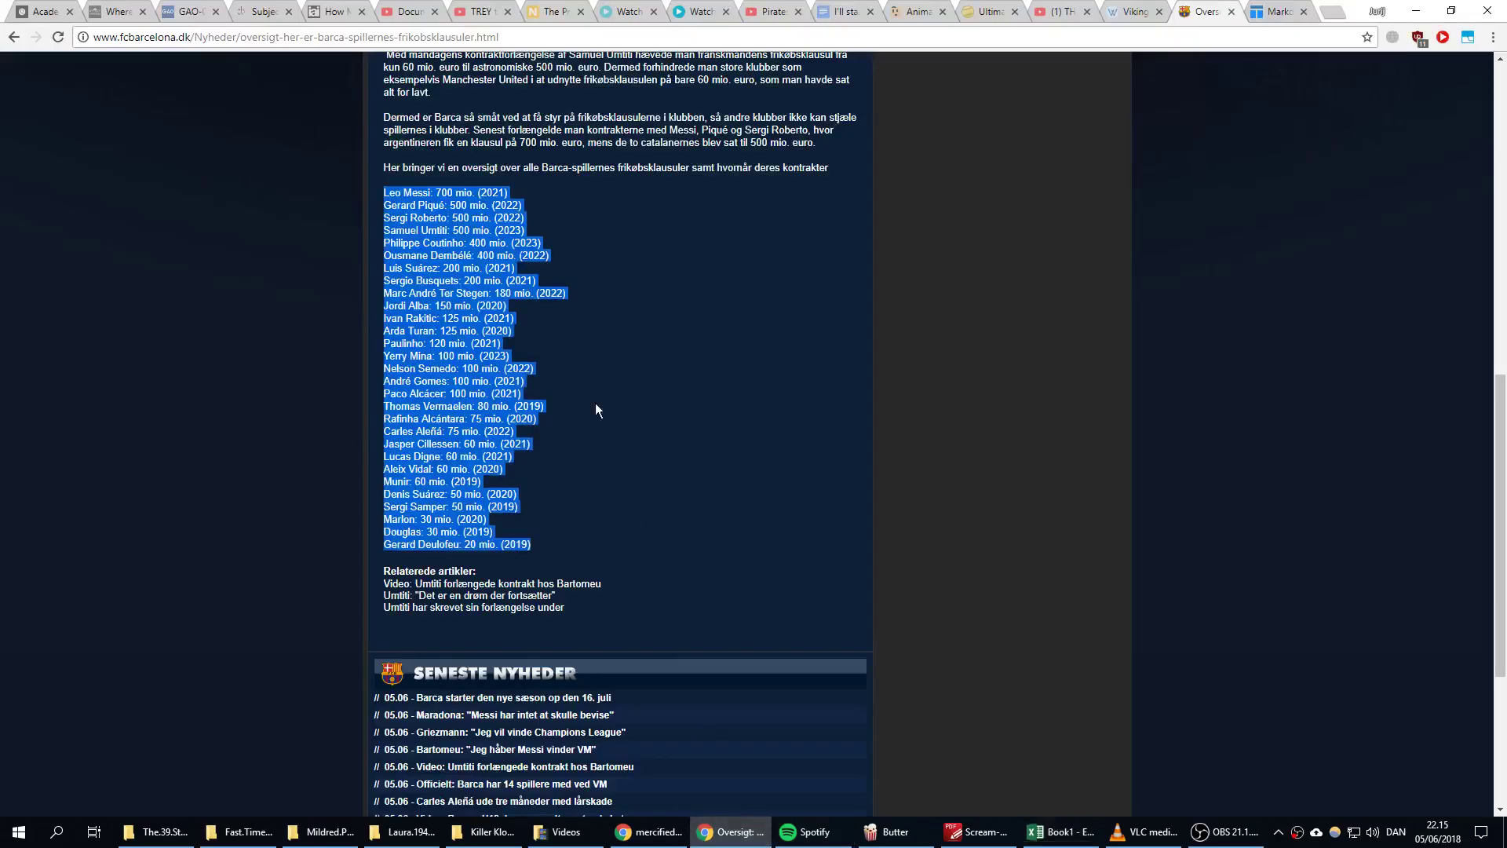
right_click(496, 275)
left_click(535, 285)
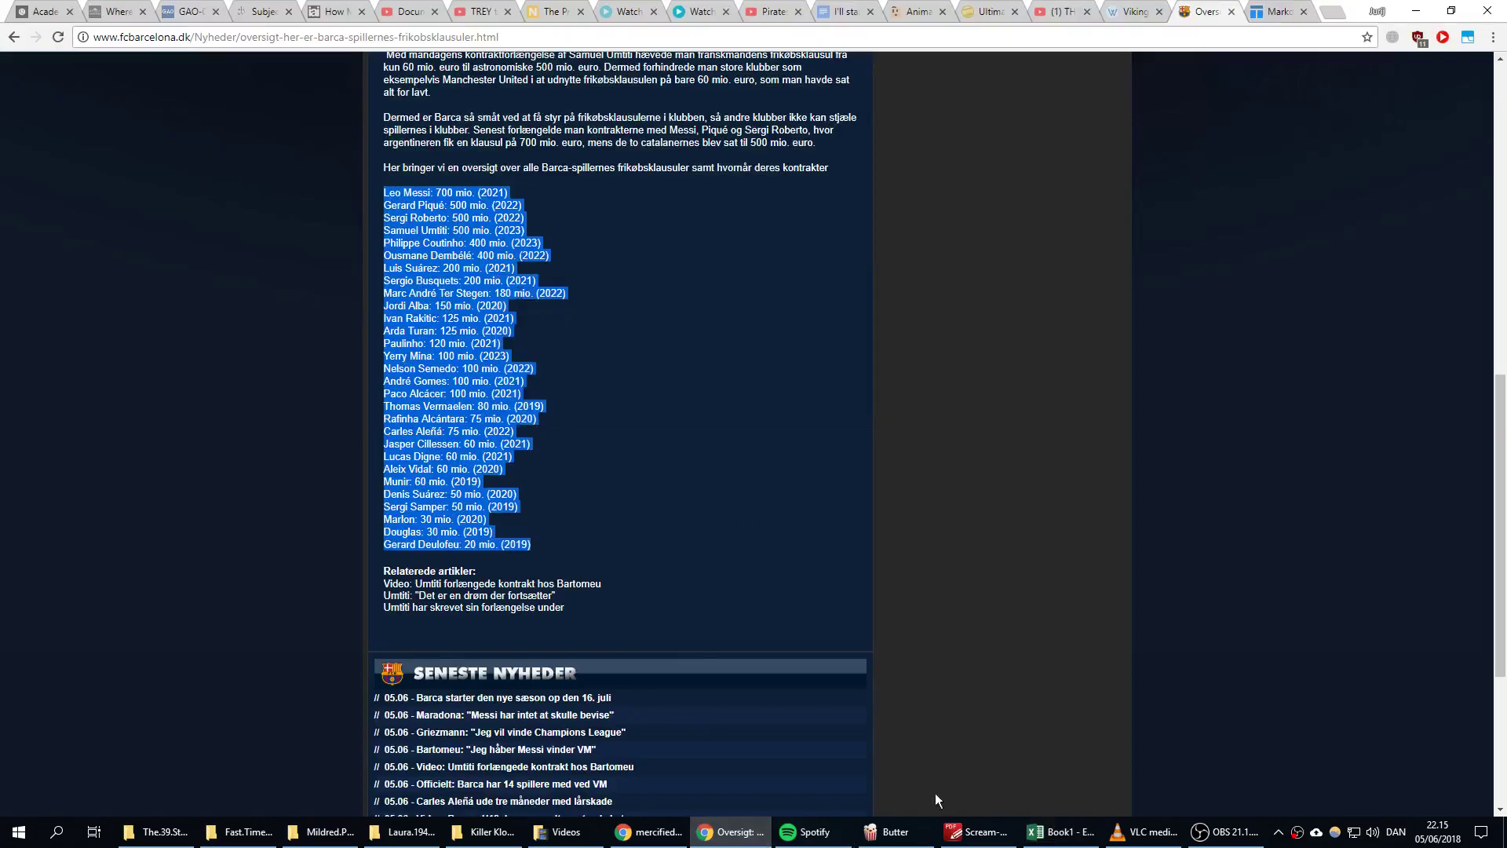
left_click(1058, 832)
right_click(531, 183)
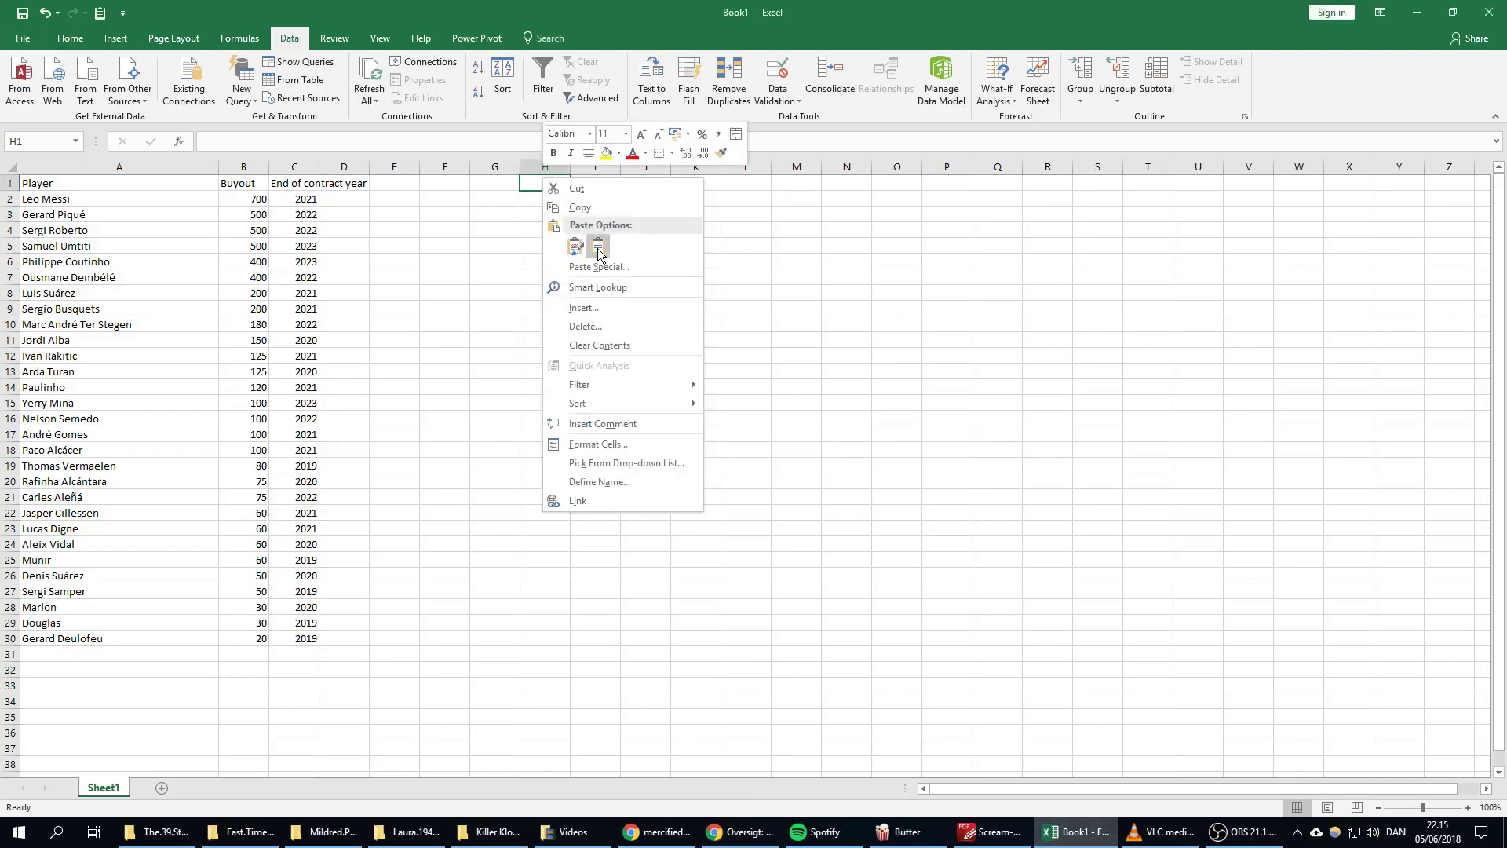
left_click(578, 246)
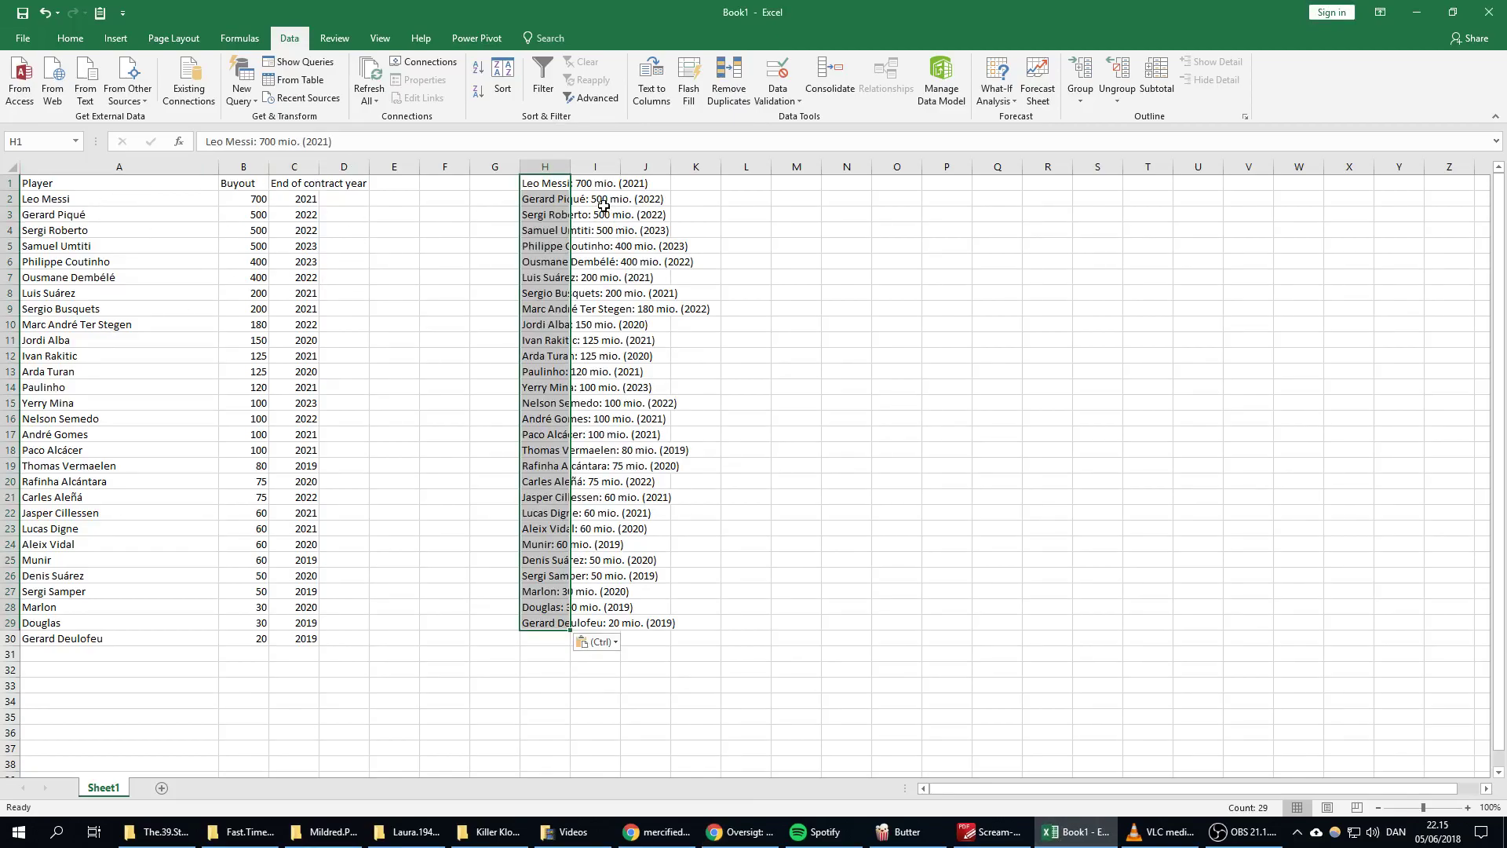
Autofit column H to the longest pasted line and select the column
double_click(571, 166)
left_click(822, 283)
left_click(673, 167)
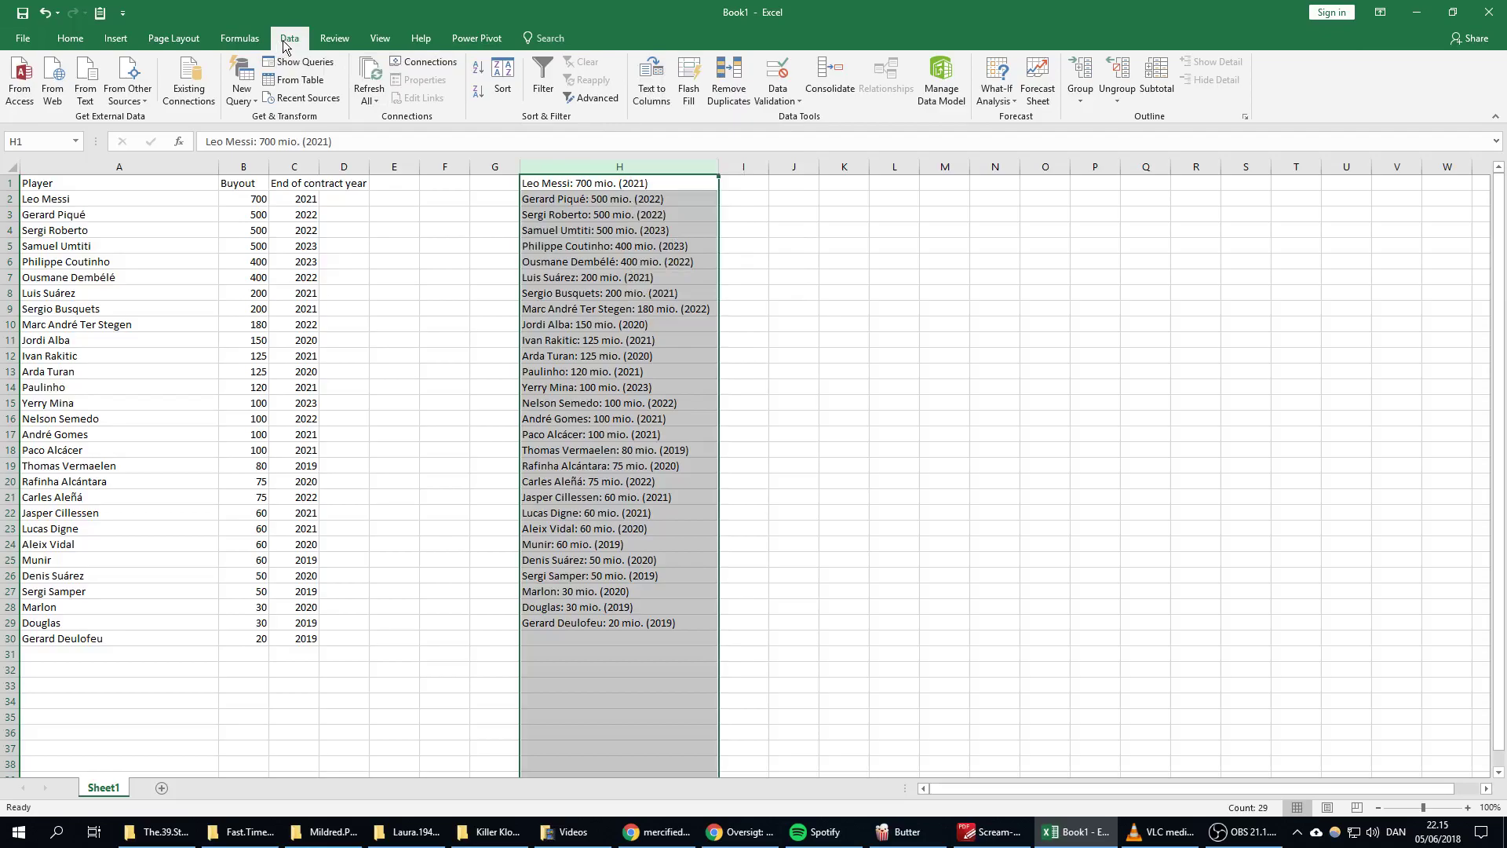
Split column H at the colon with Text to Columns, putting names in H and amounts in I
left_click(662, 101)
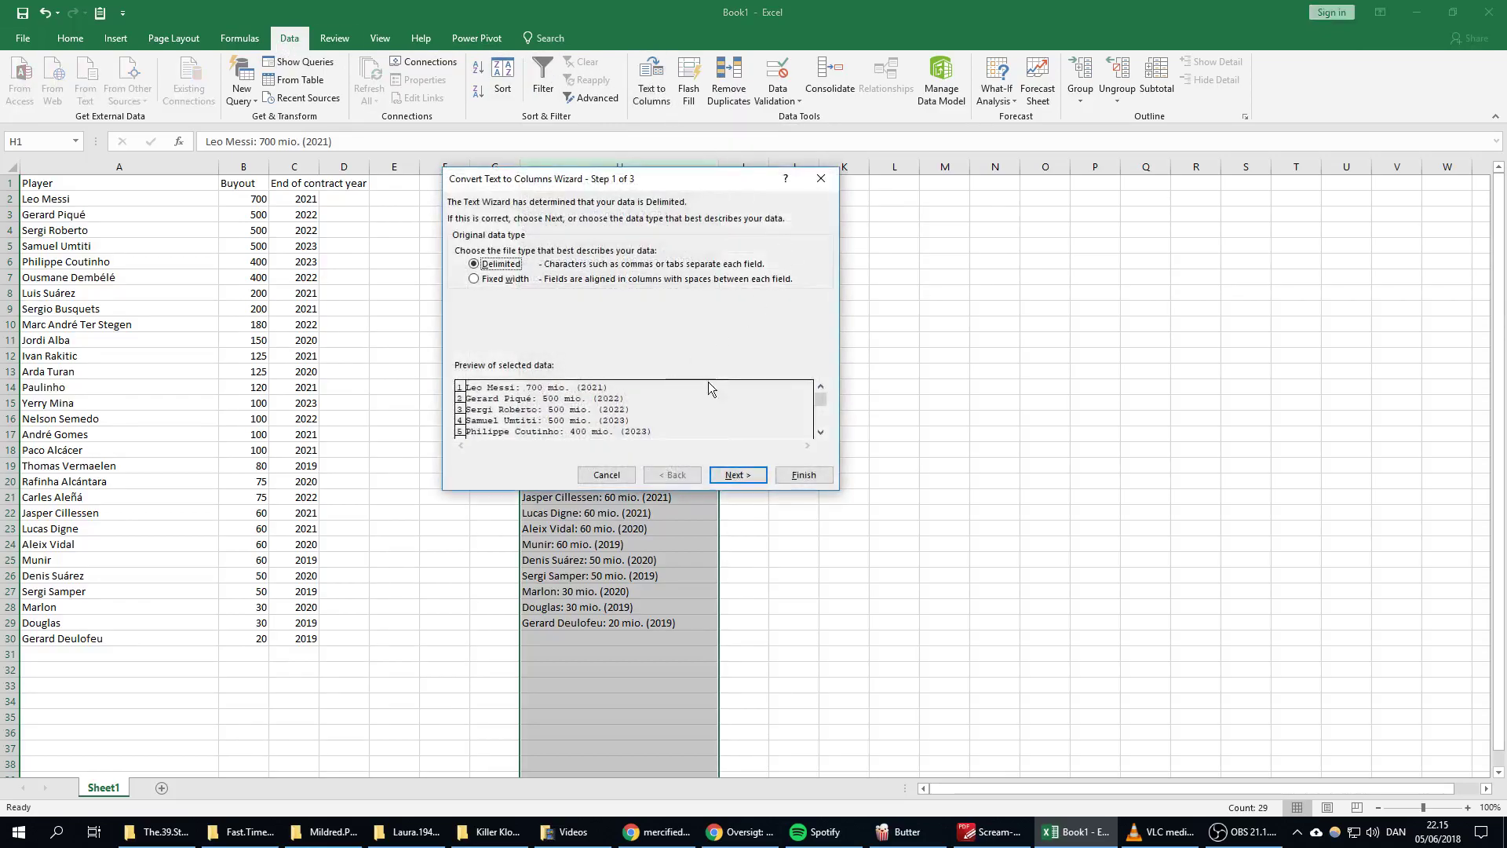
left_click(740, 477)
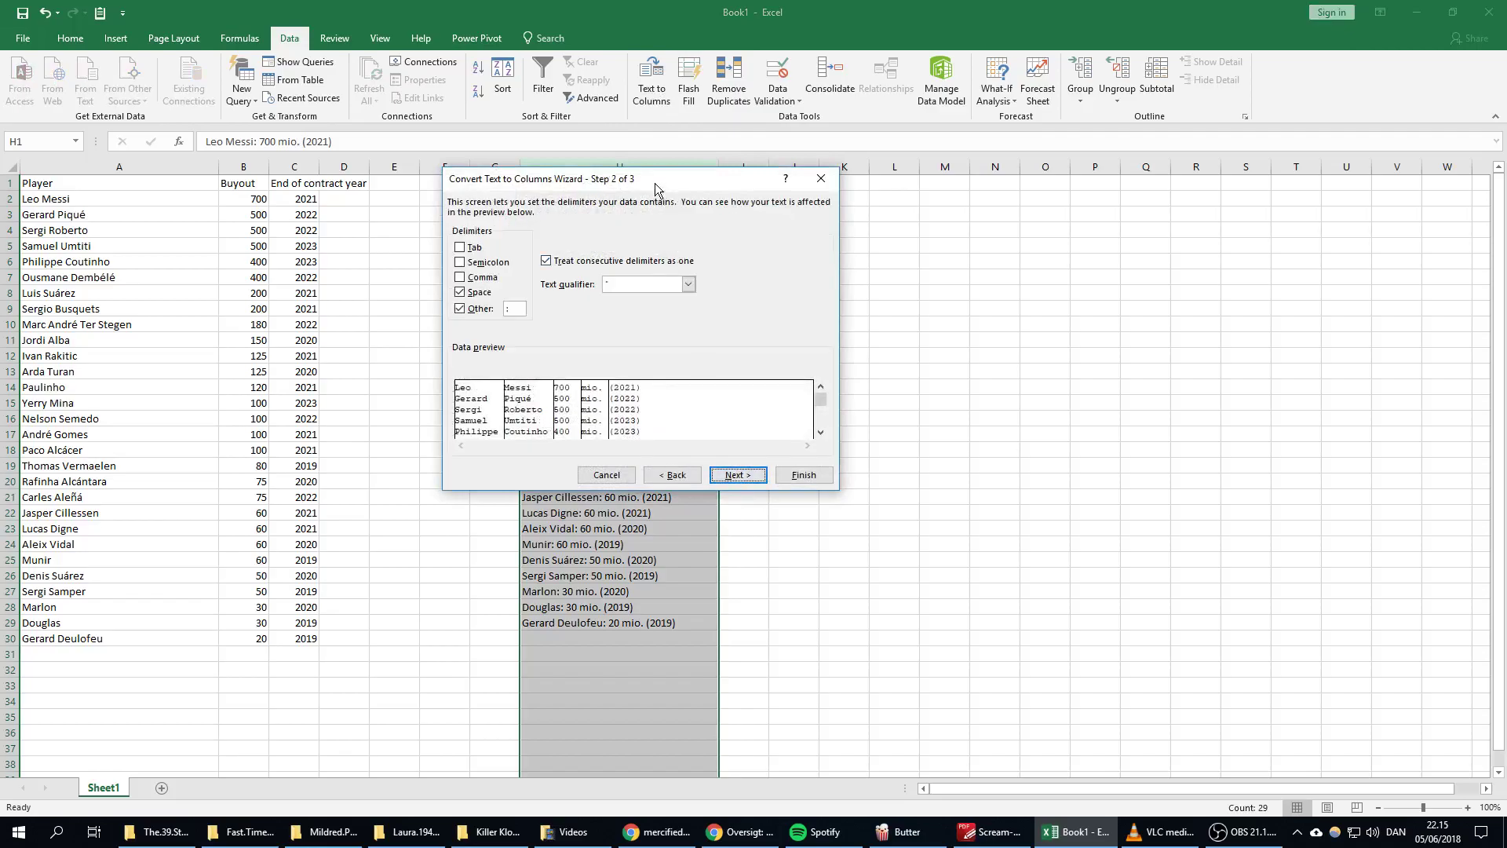
left_click_drag(657, 188, 1019, 217)
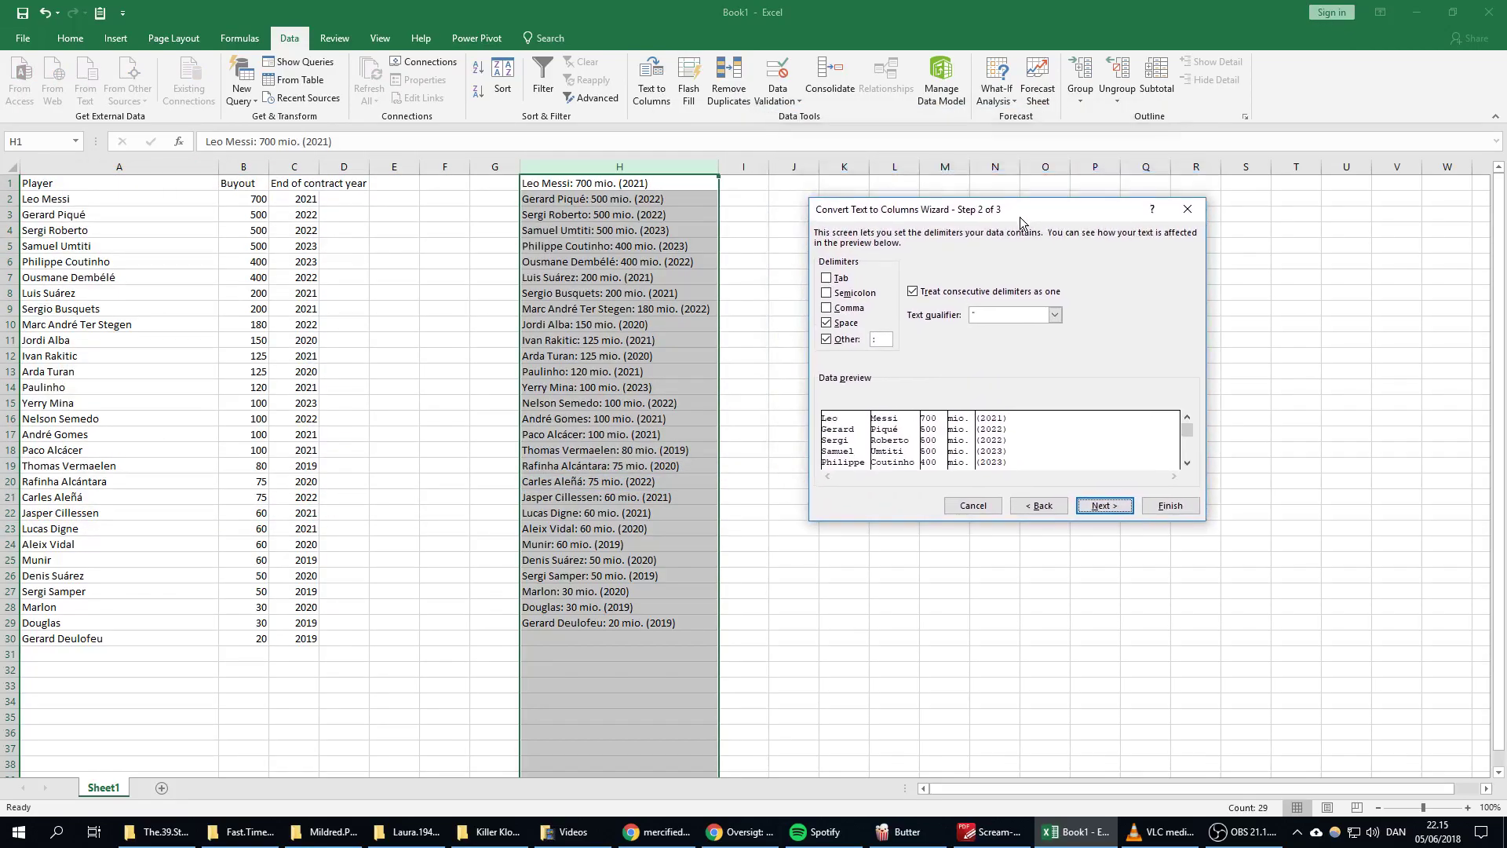
double_click(829, 322)
left_click(828, 323)
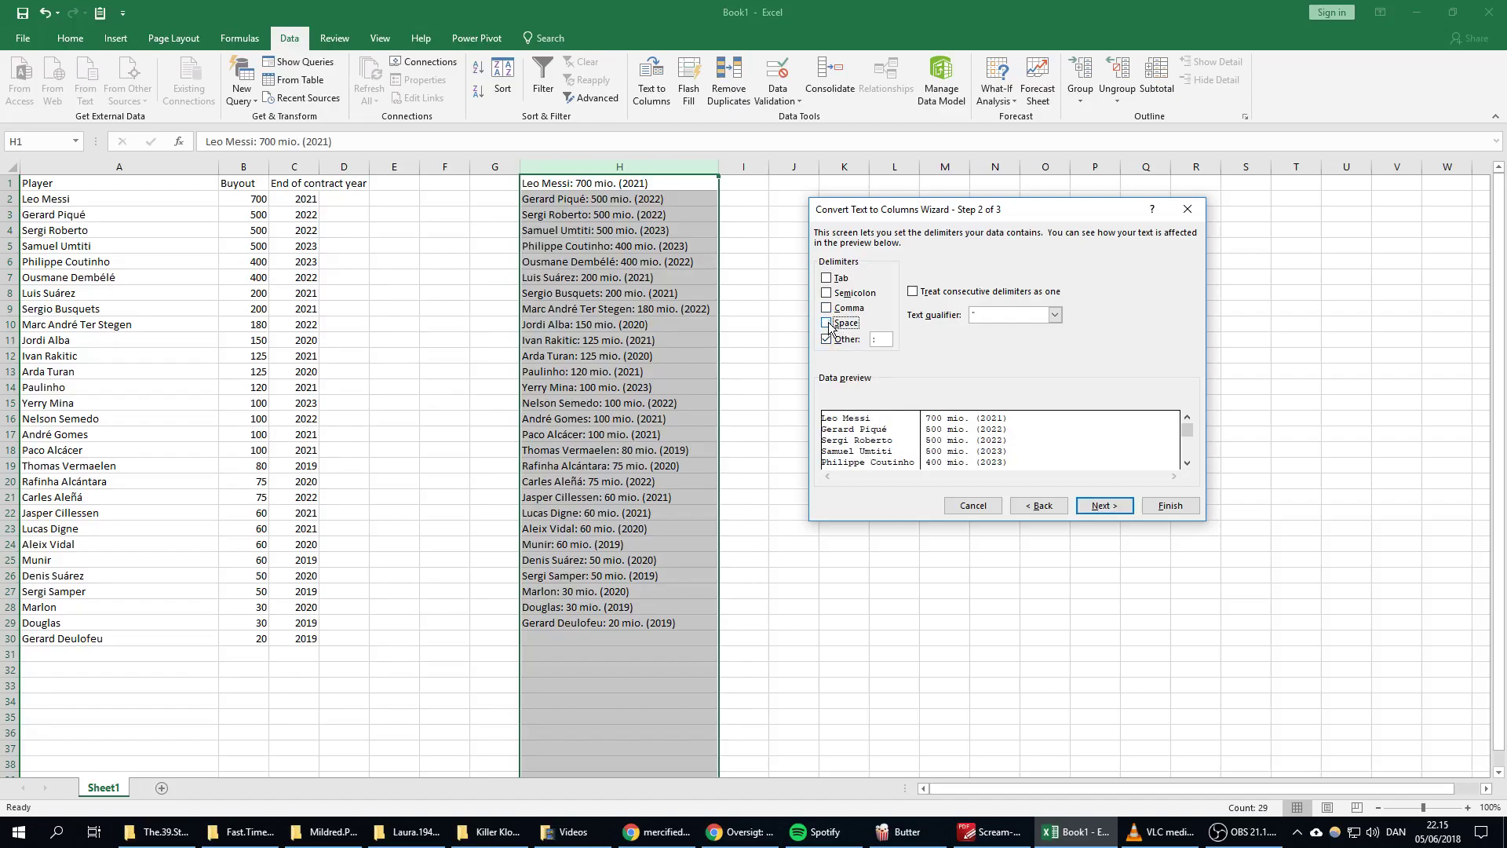
left_click(887, 343)
left_click(1104, 505)
left_click(1169, 505)
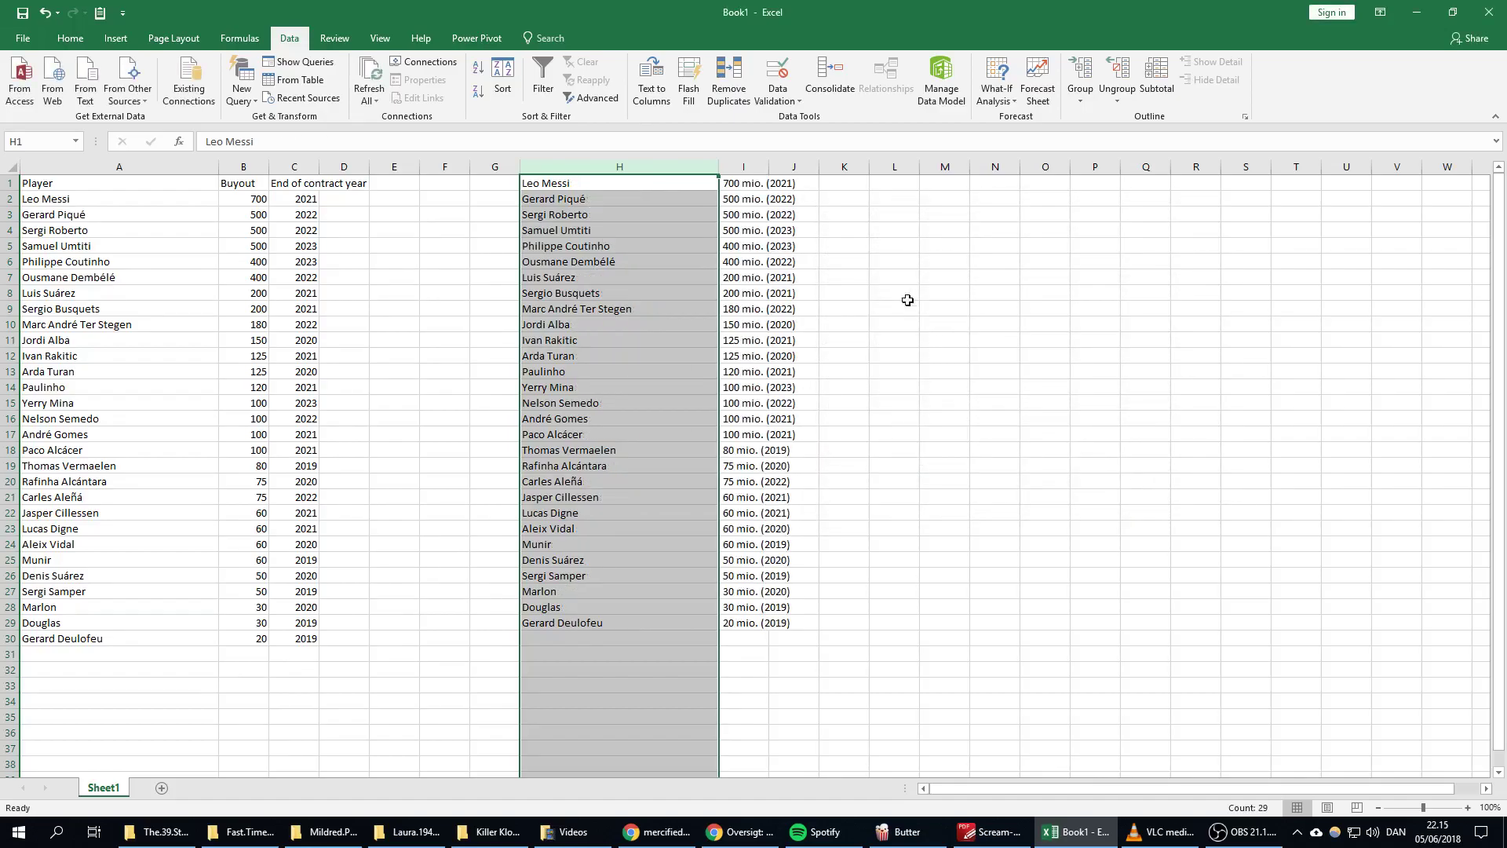
left_click(862, 257)
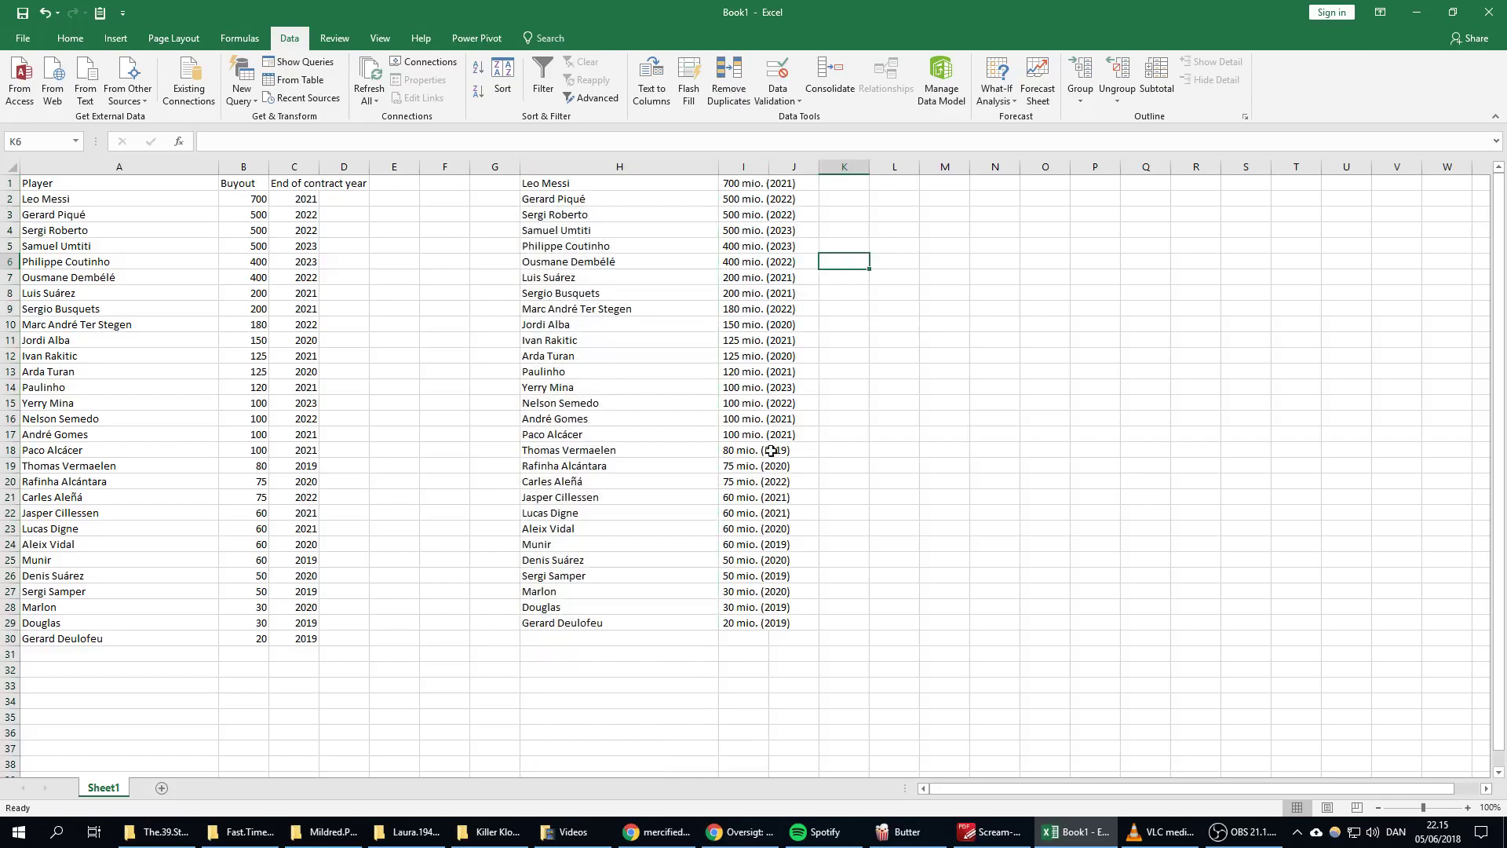
Split column I at spaces into amount, mio. and year columns
left_click(753, 162)
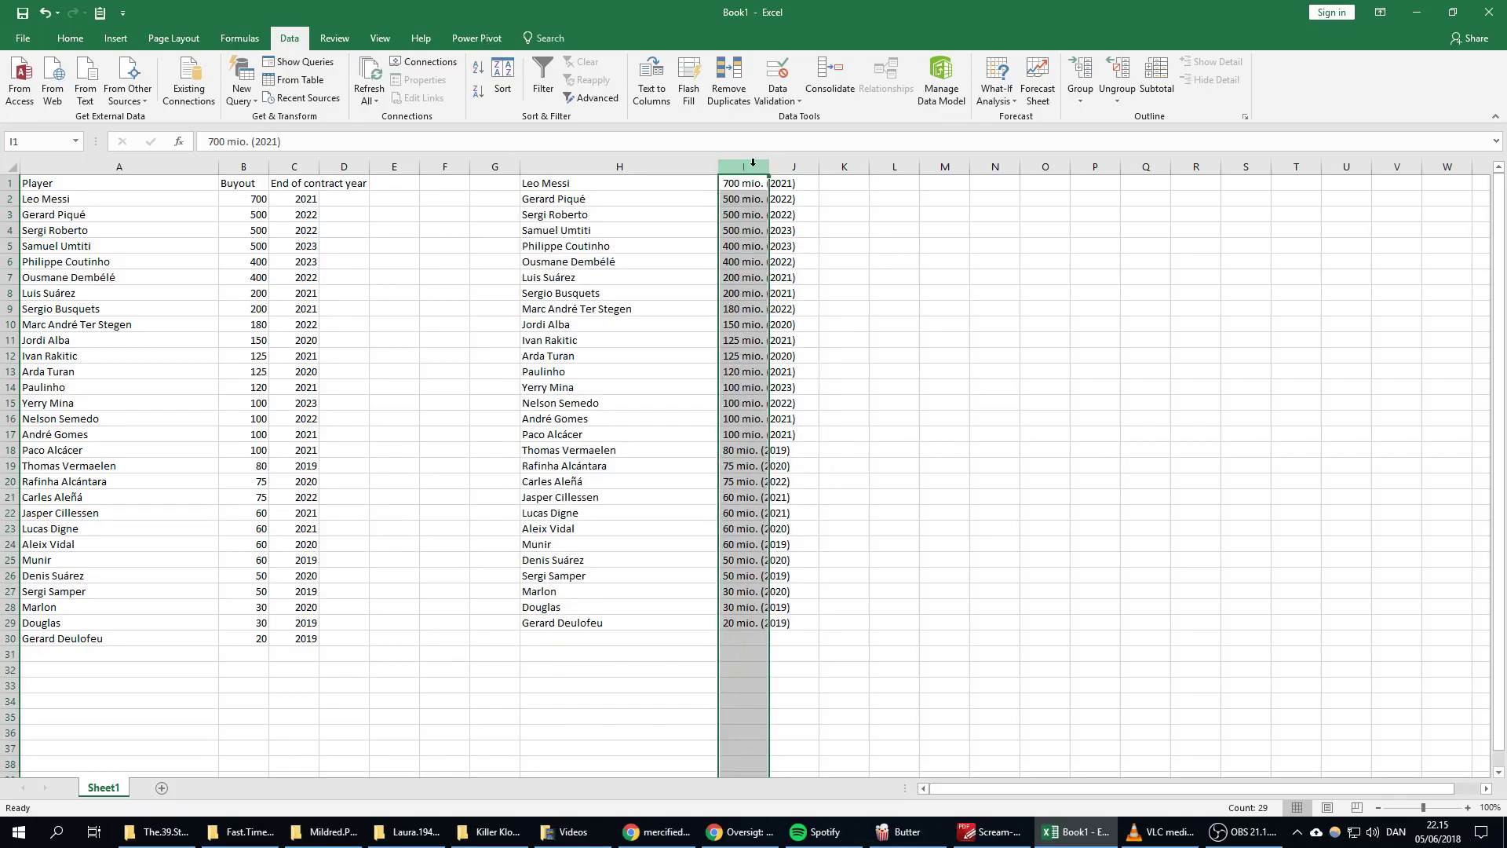
left_click(652, 78)
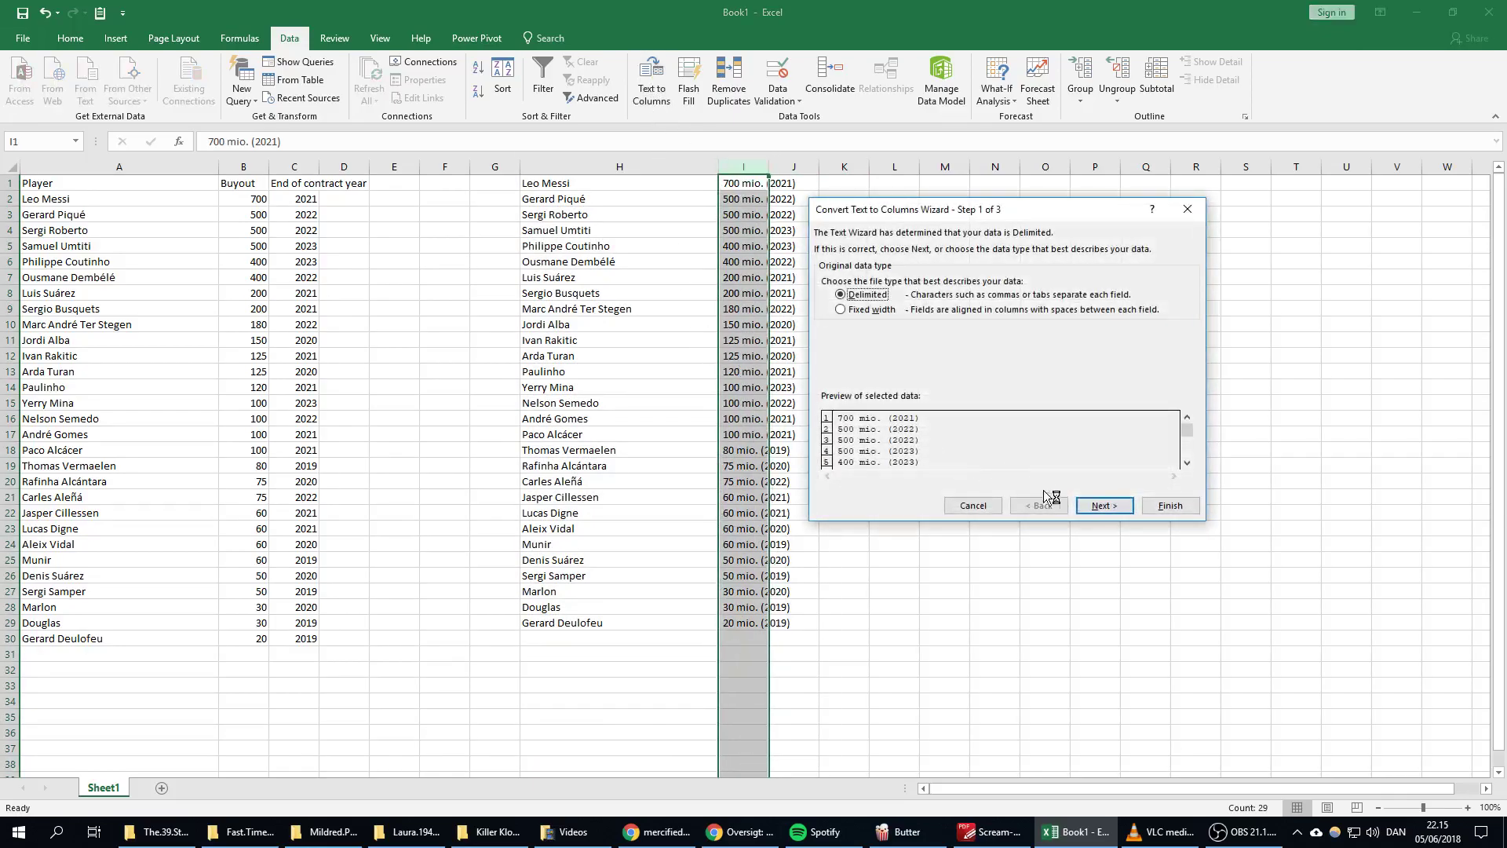
left_click(1102, 503)
left_click(828, 325)
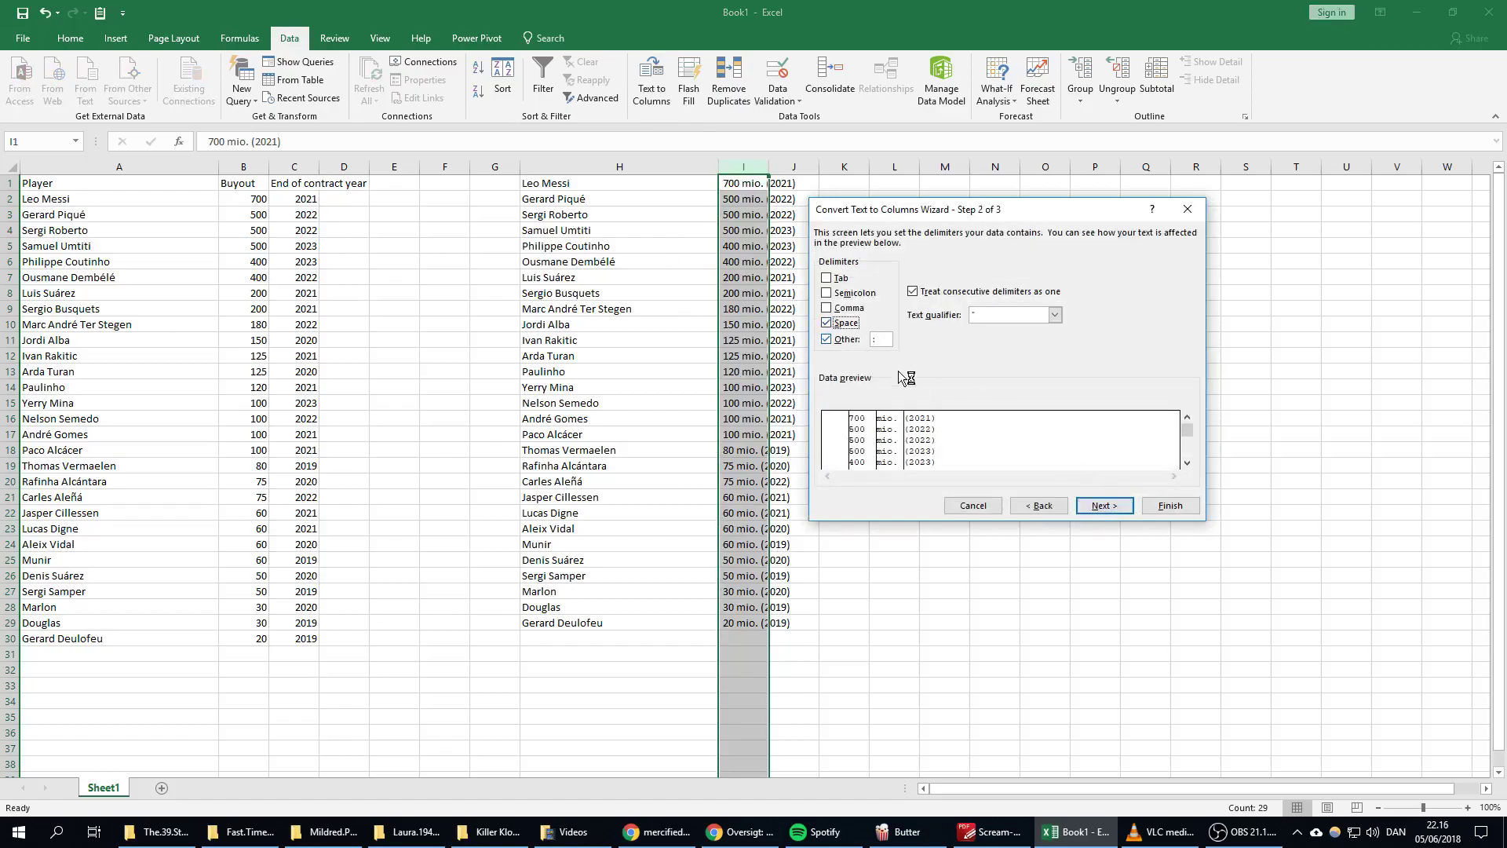
left_click(1103, 505)
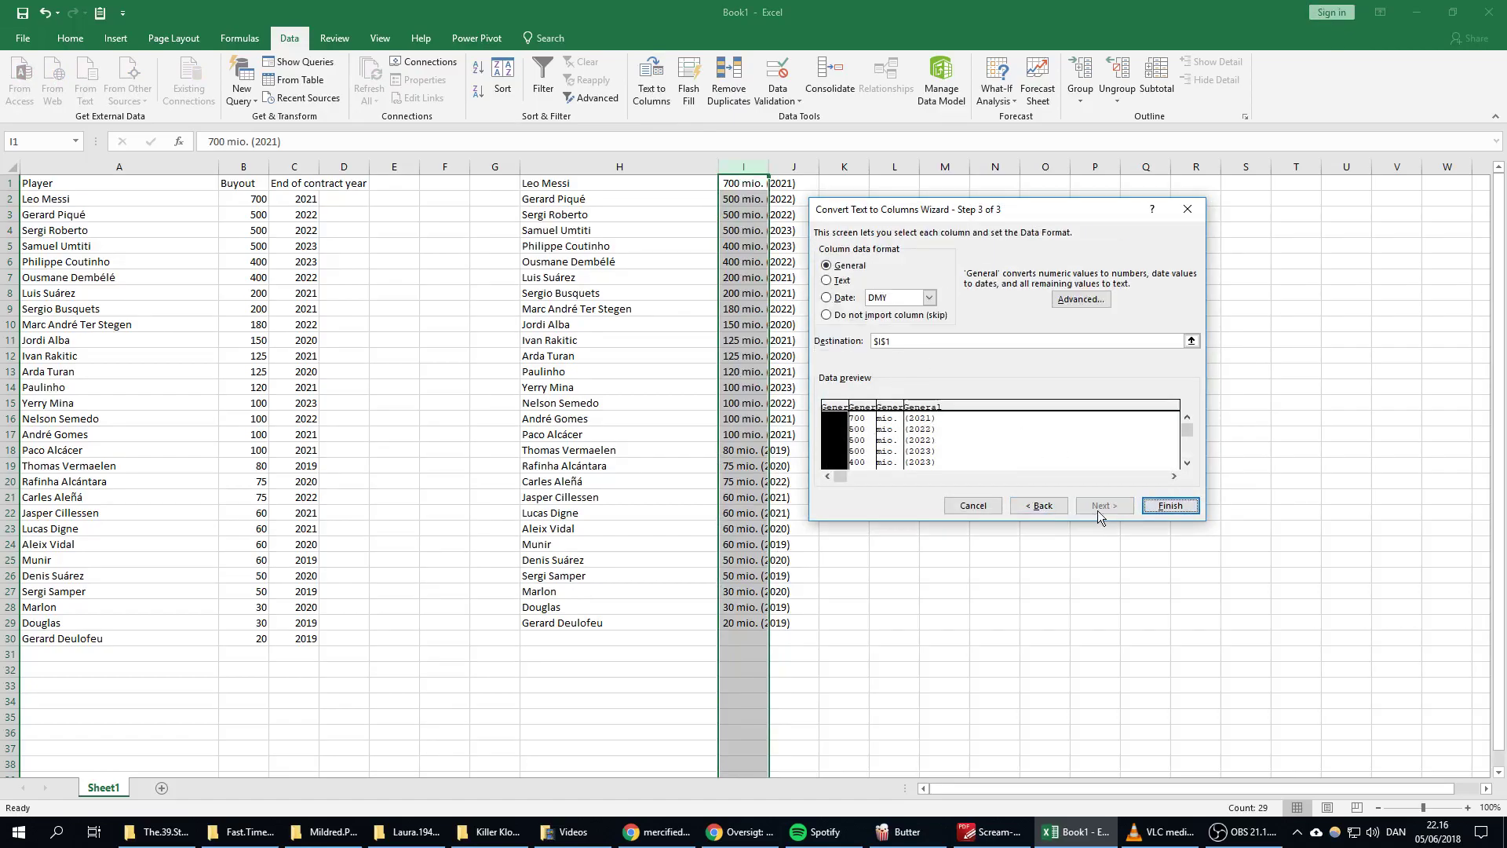
left_click(1170, 505)
left_click(1076, 401)
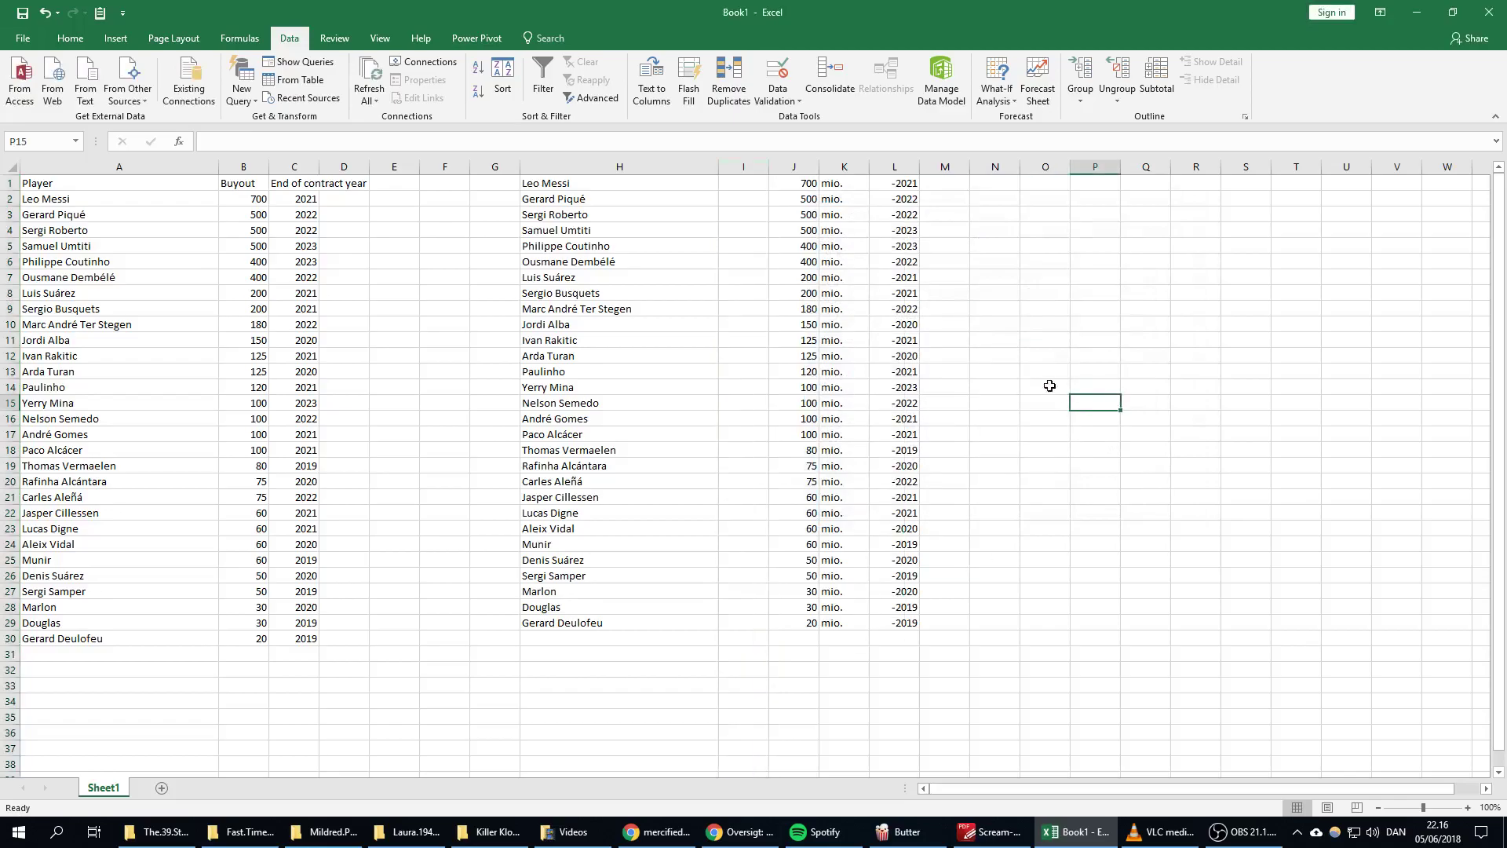
Inspect the year values in L1 and L8, starting a formula edit in L8 but cancelling it
left_click(893, 184)
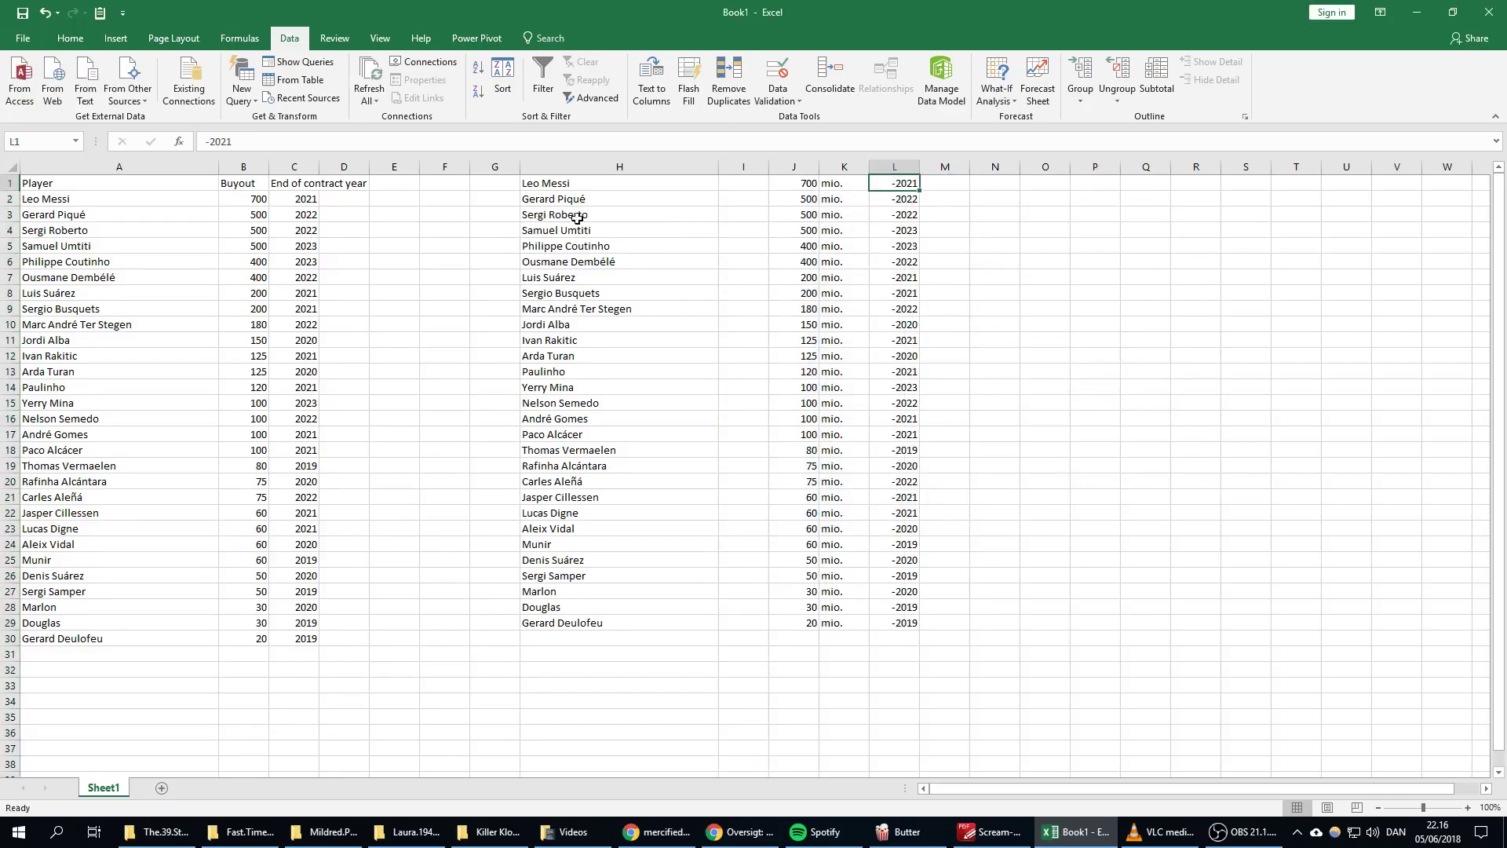
double_click(893, 292)
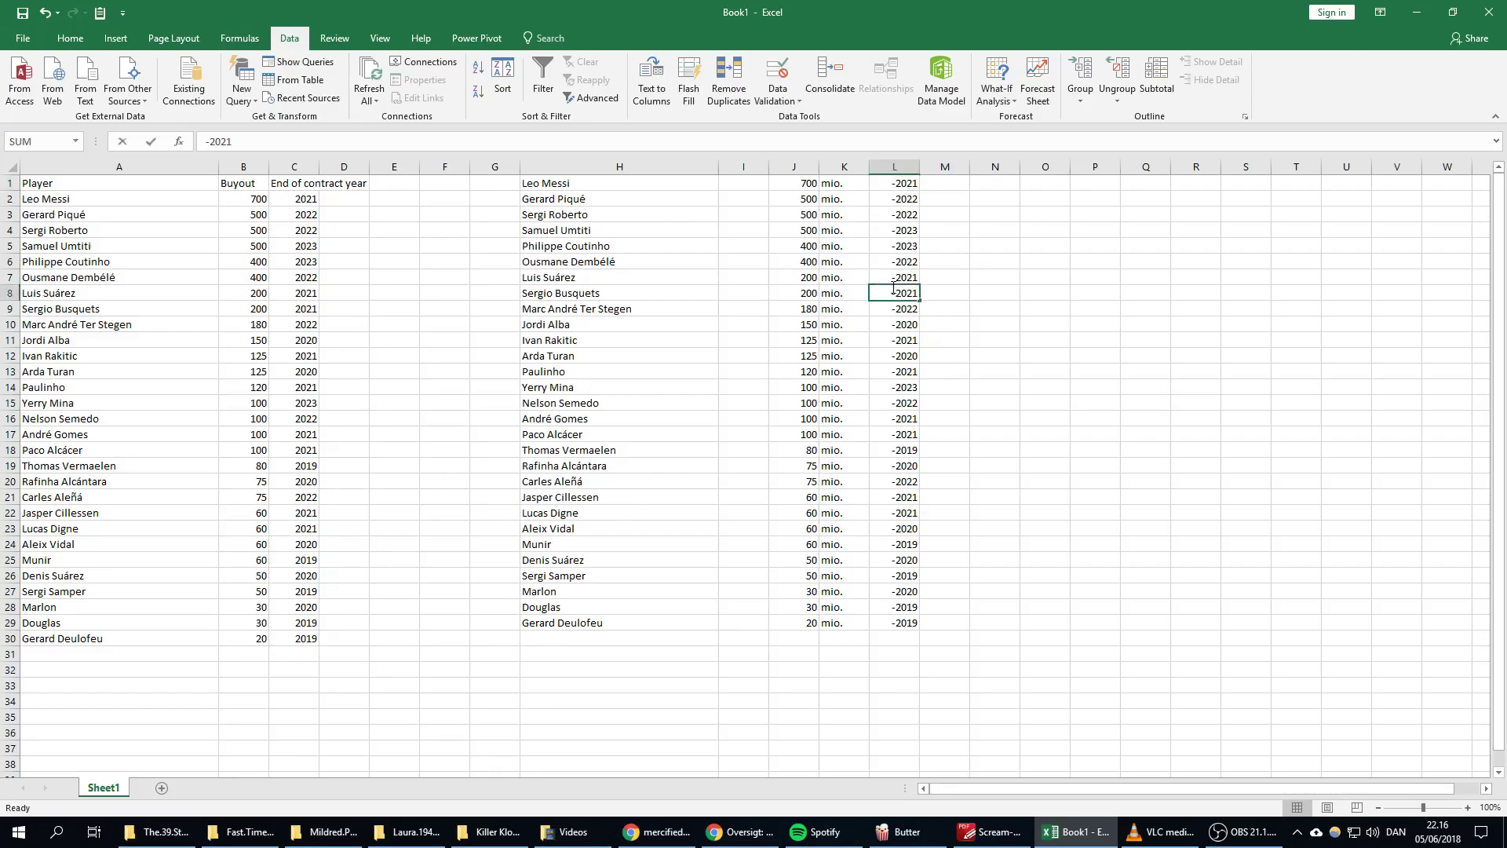
right_click(892, 294)
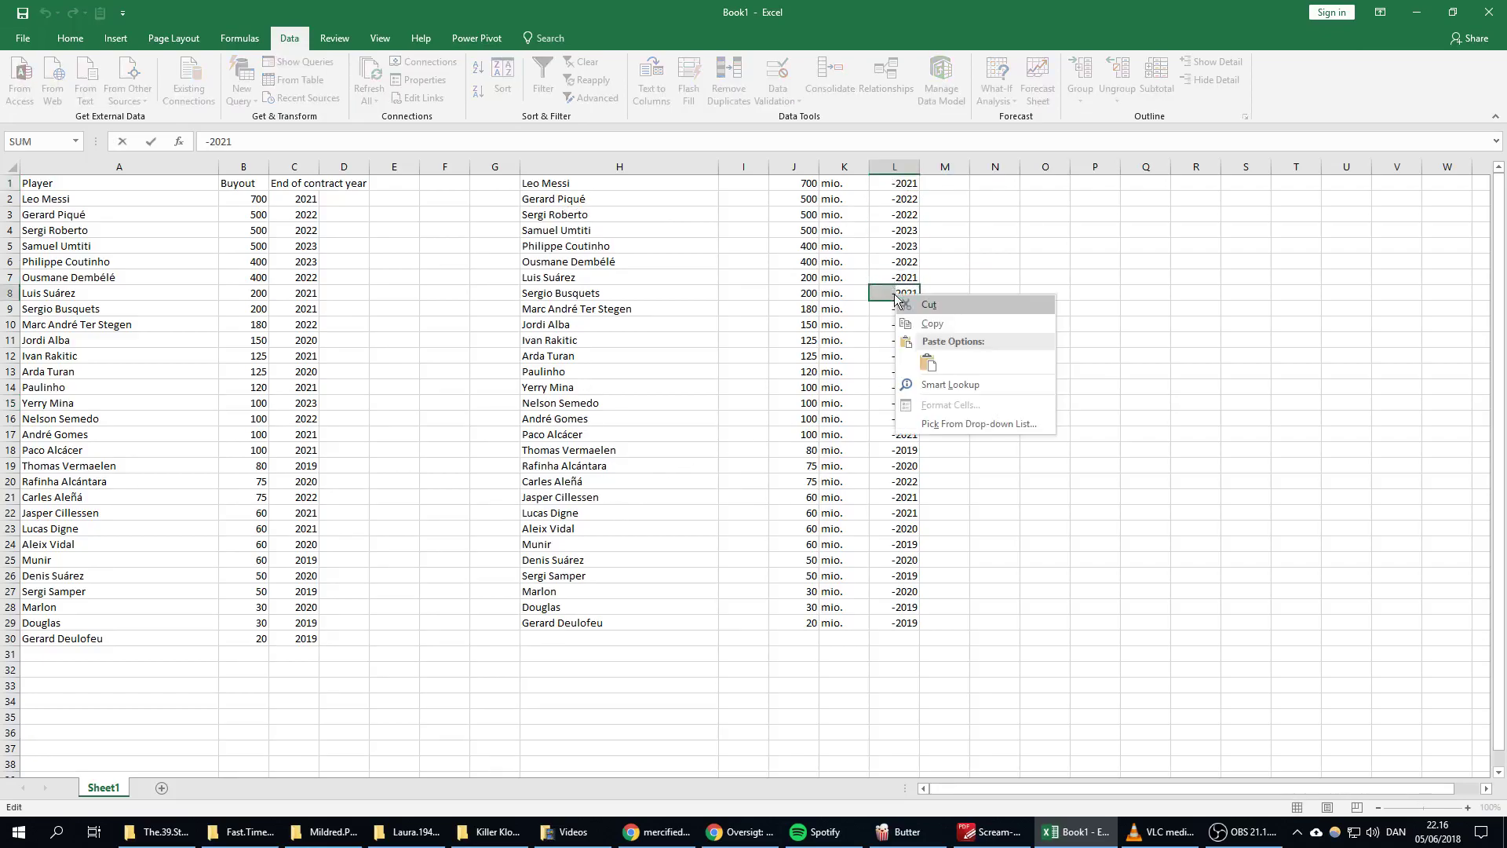
key("Escape")
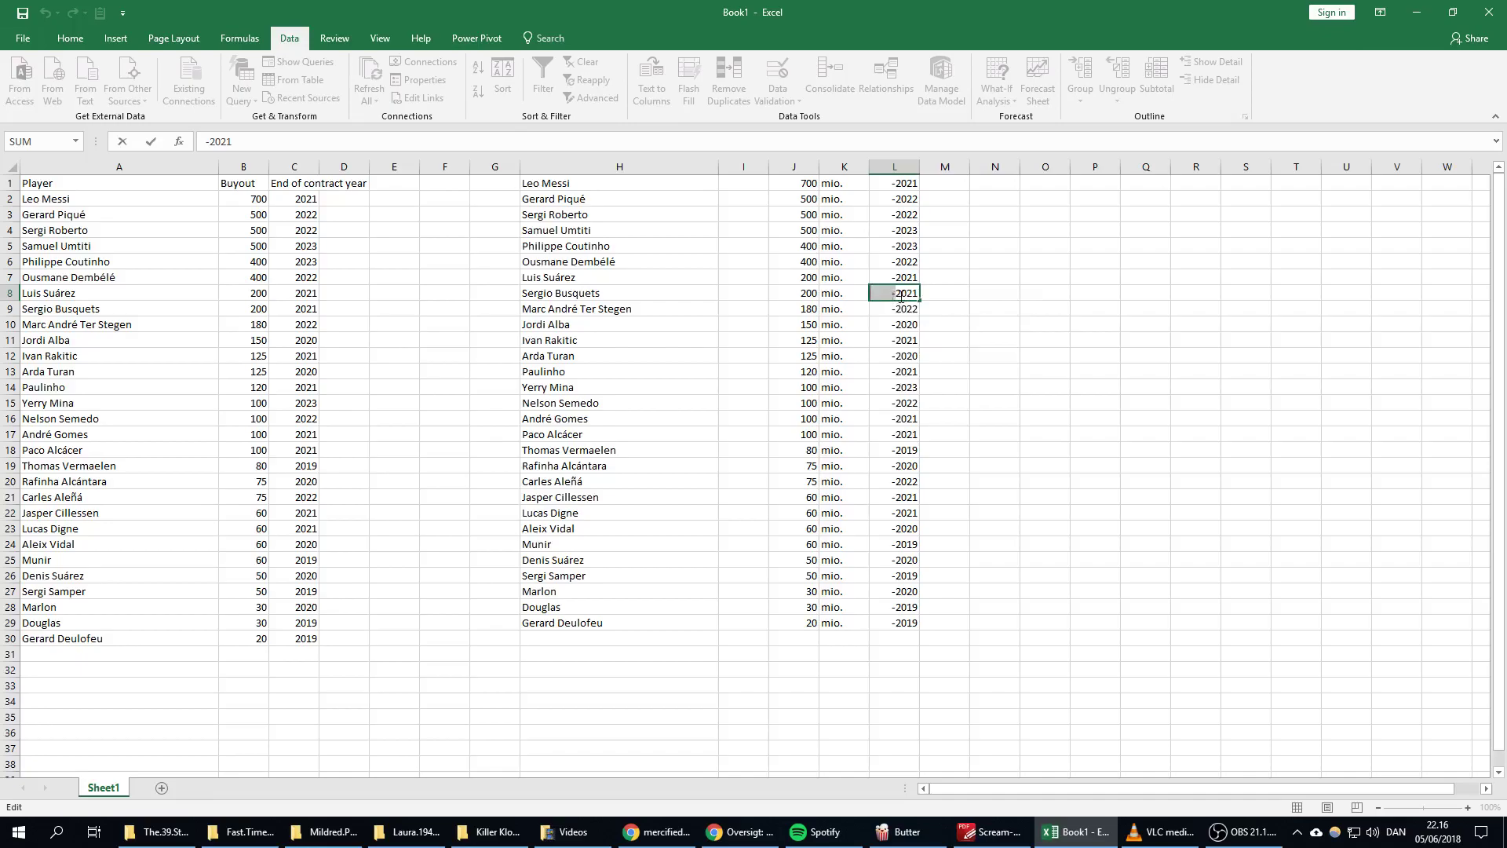
key("BackSpace")
type("=")
left_click(960, 294)
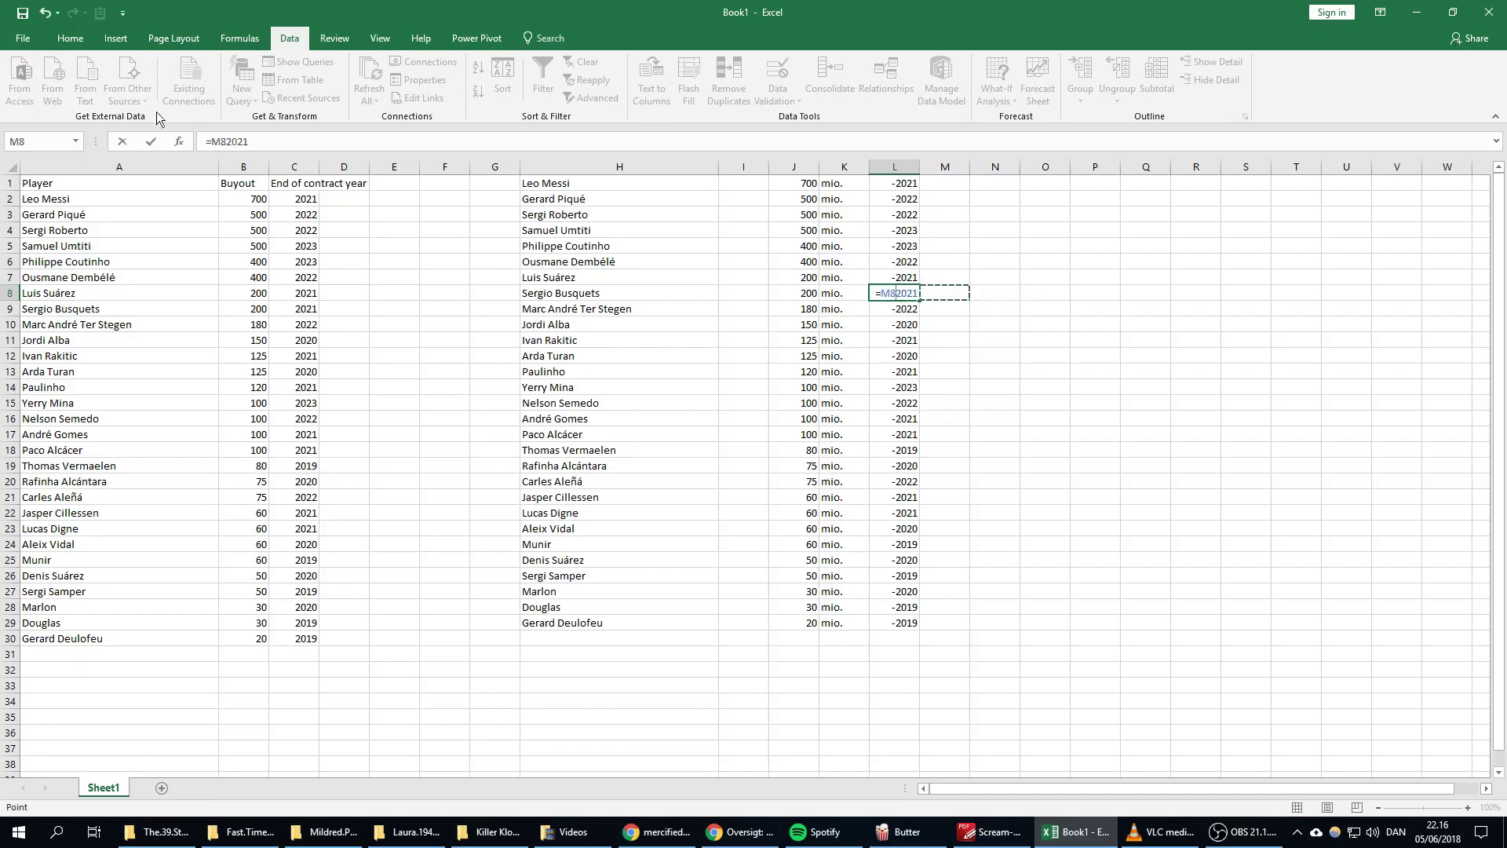
left_click(126, 143)
left_click(998, 273)
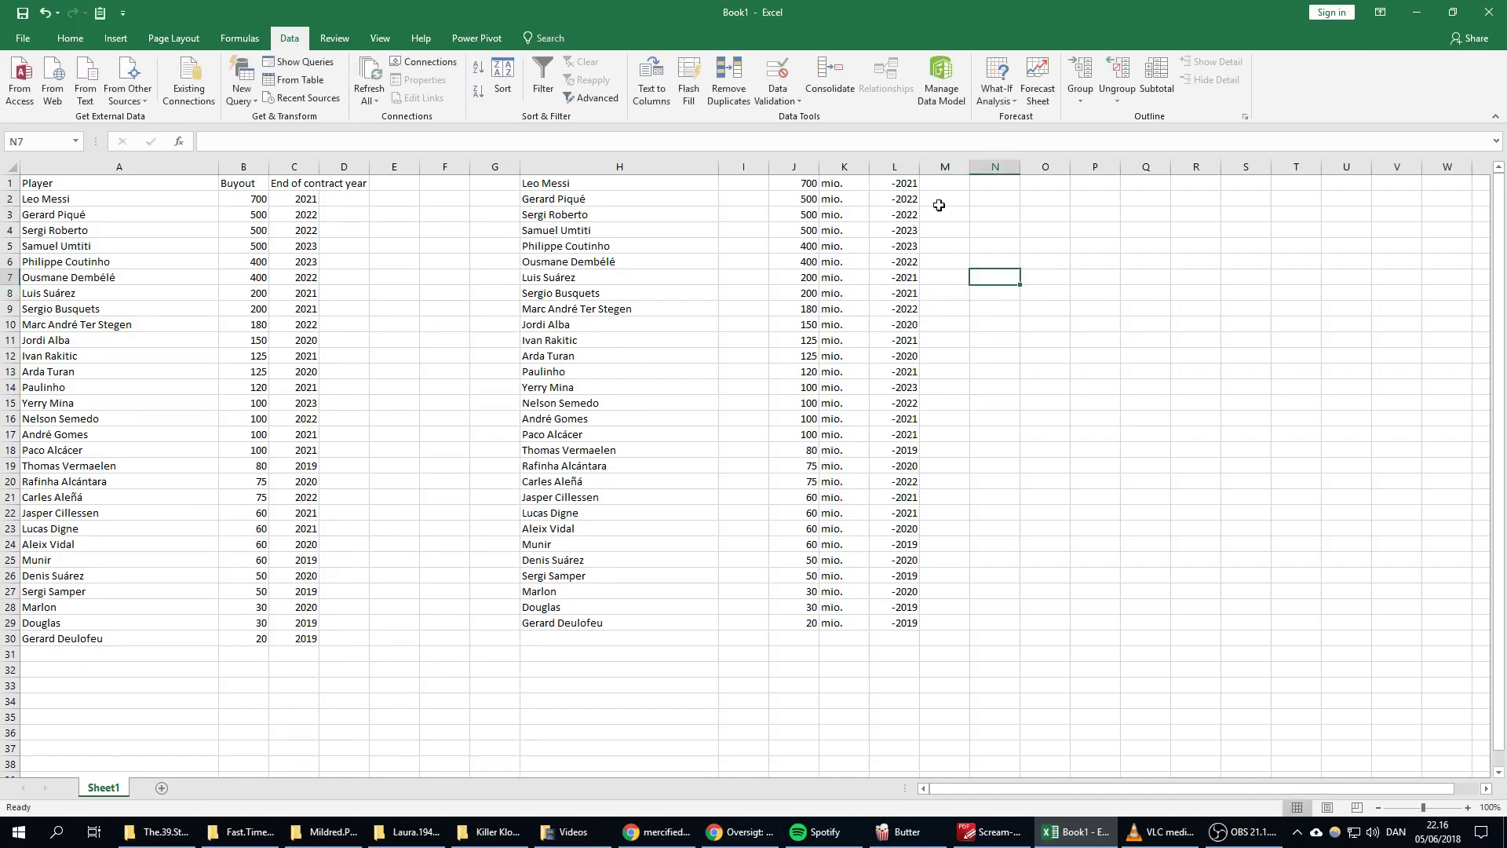
Replace every "-" in column L with nothing, removing all 29 minus signs
left_click(892, 165)
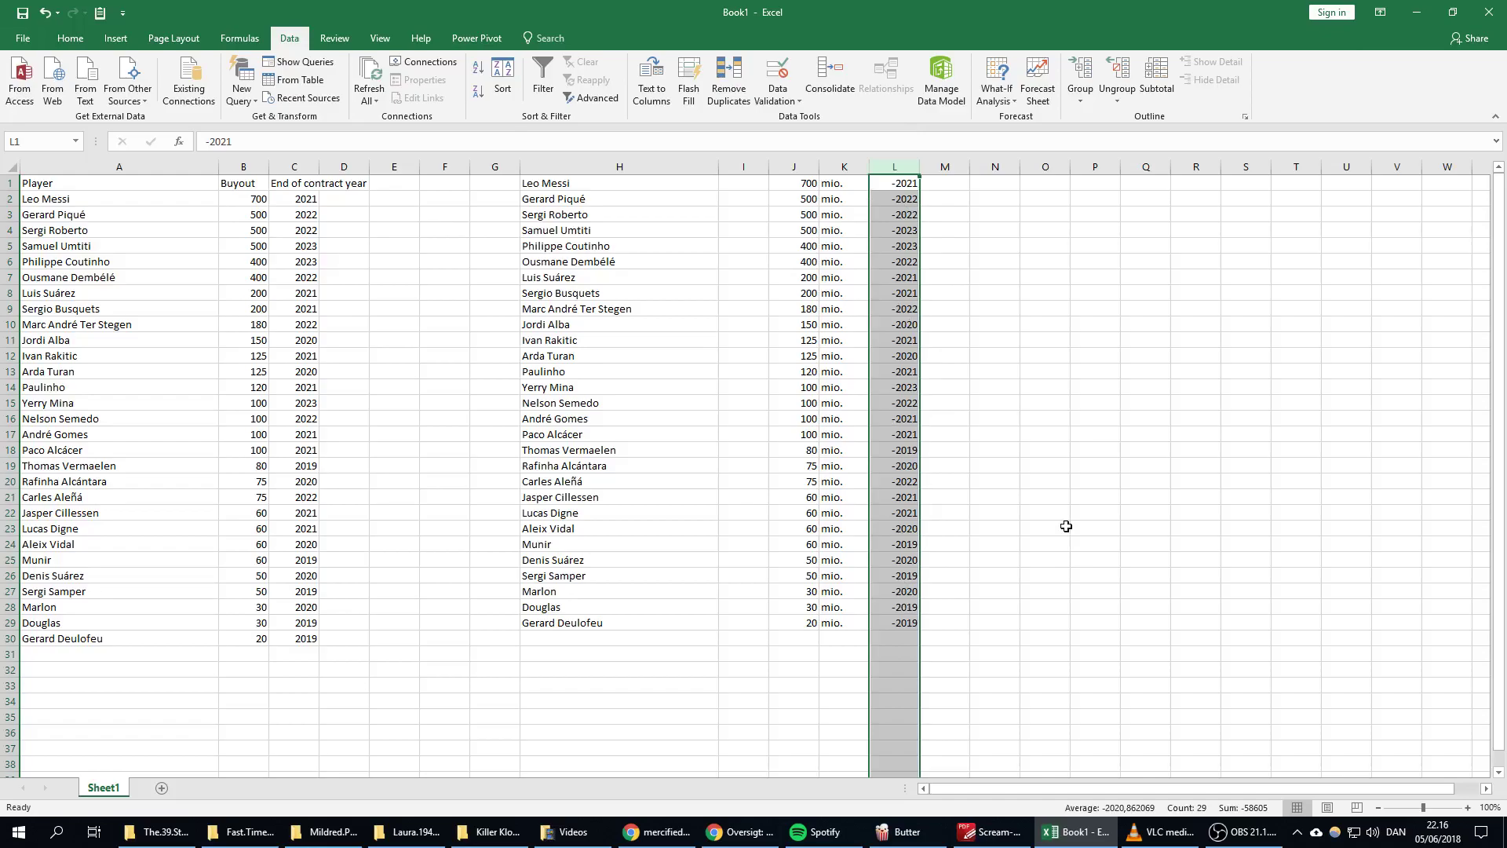
key("ctrl+h")
type("-")
key("Tab")
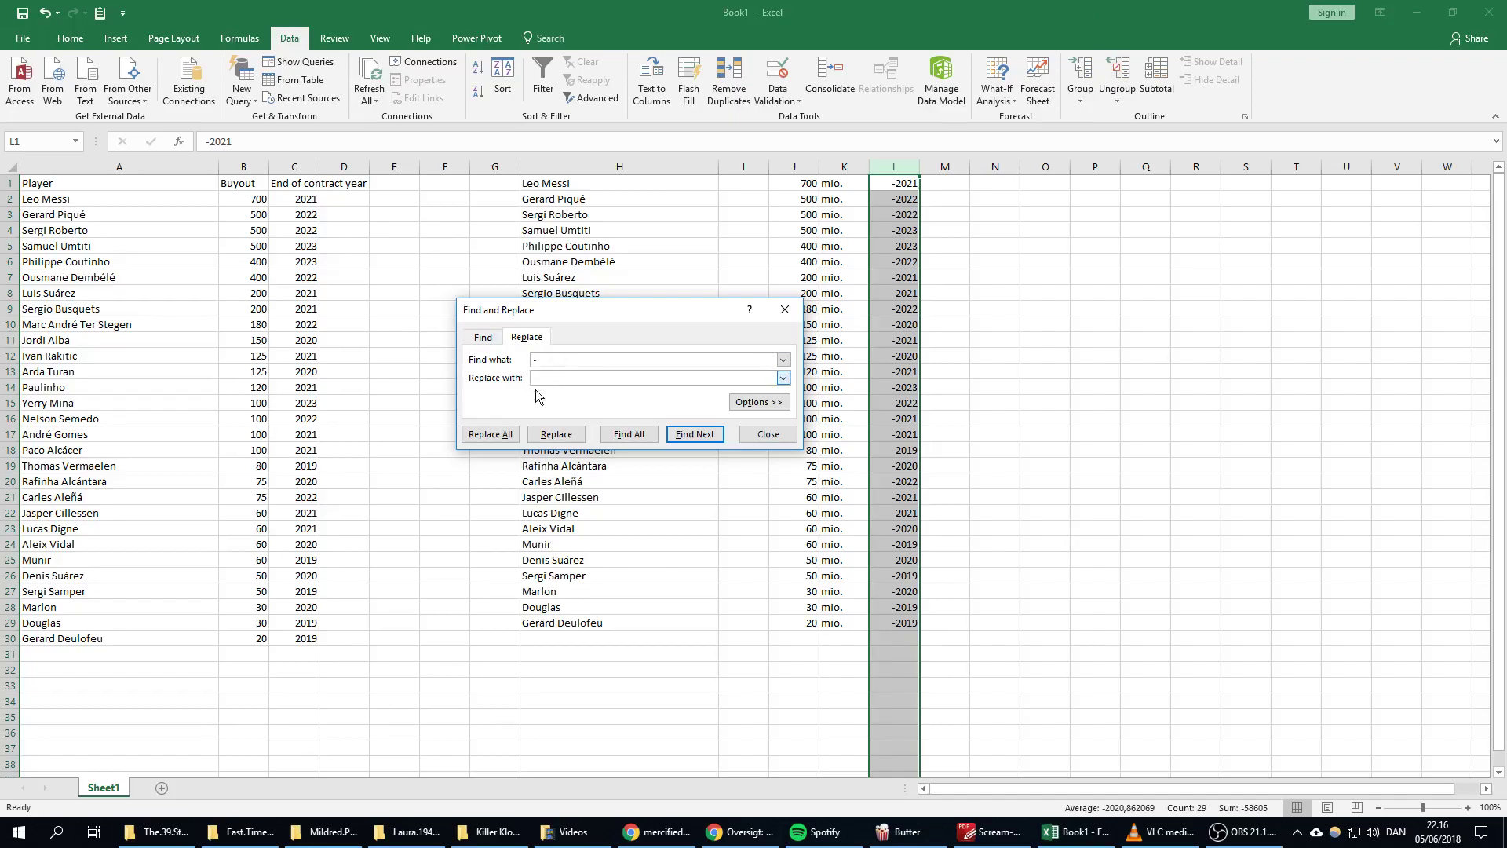
left_click(495, 434)
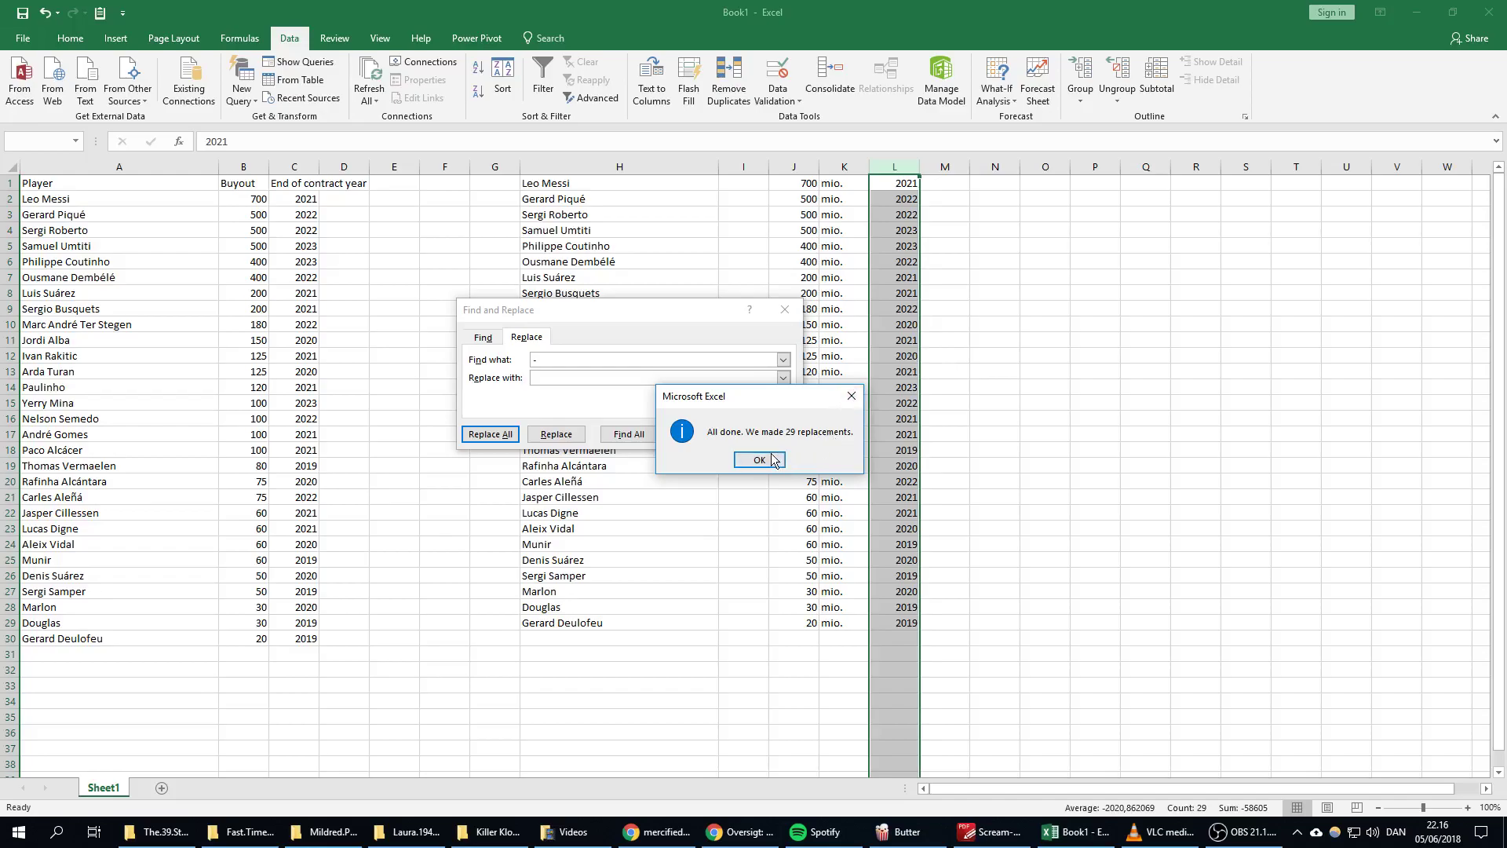
left_click(773, 460)
left_click(785, 309)
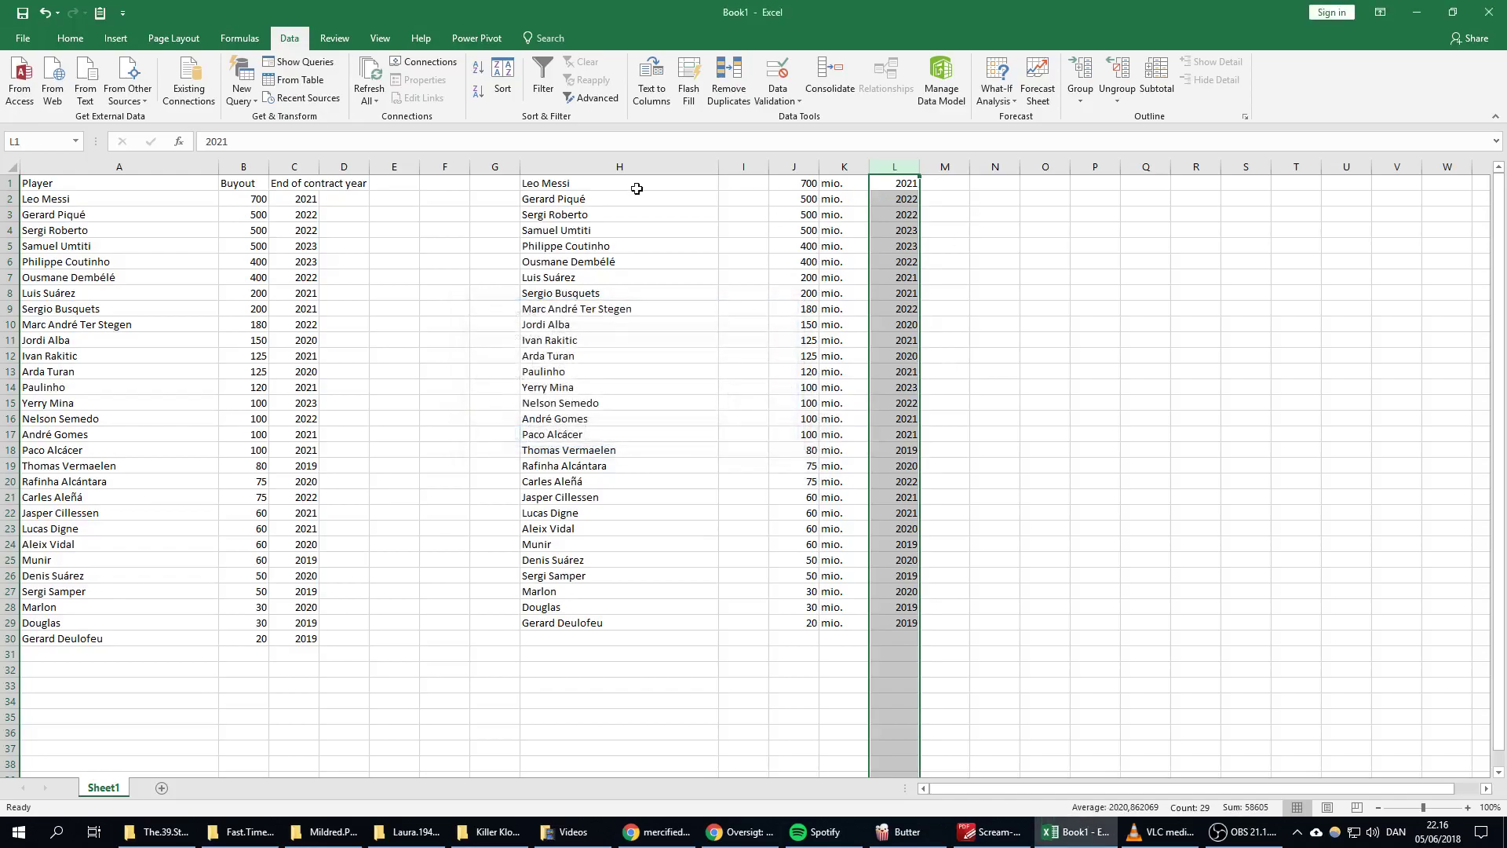
left_click(842, 167)
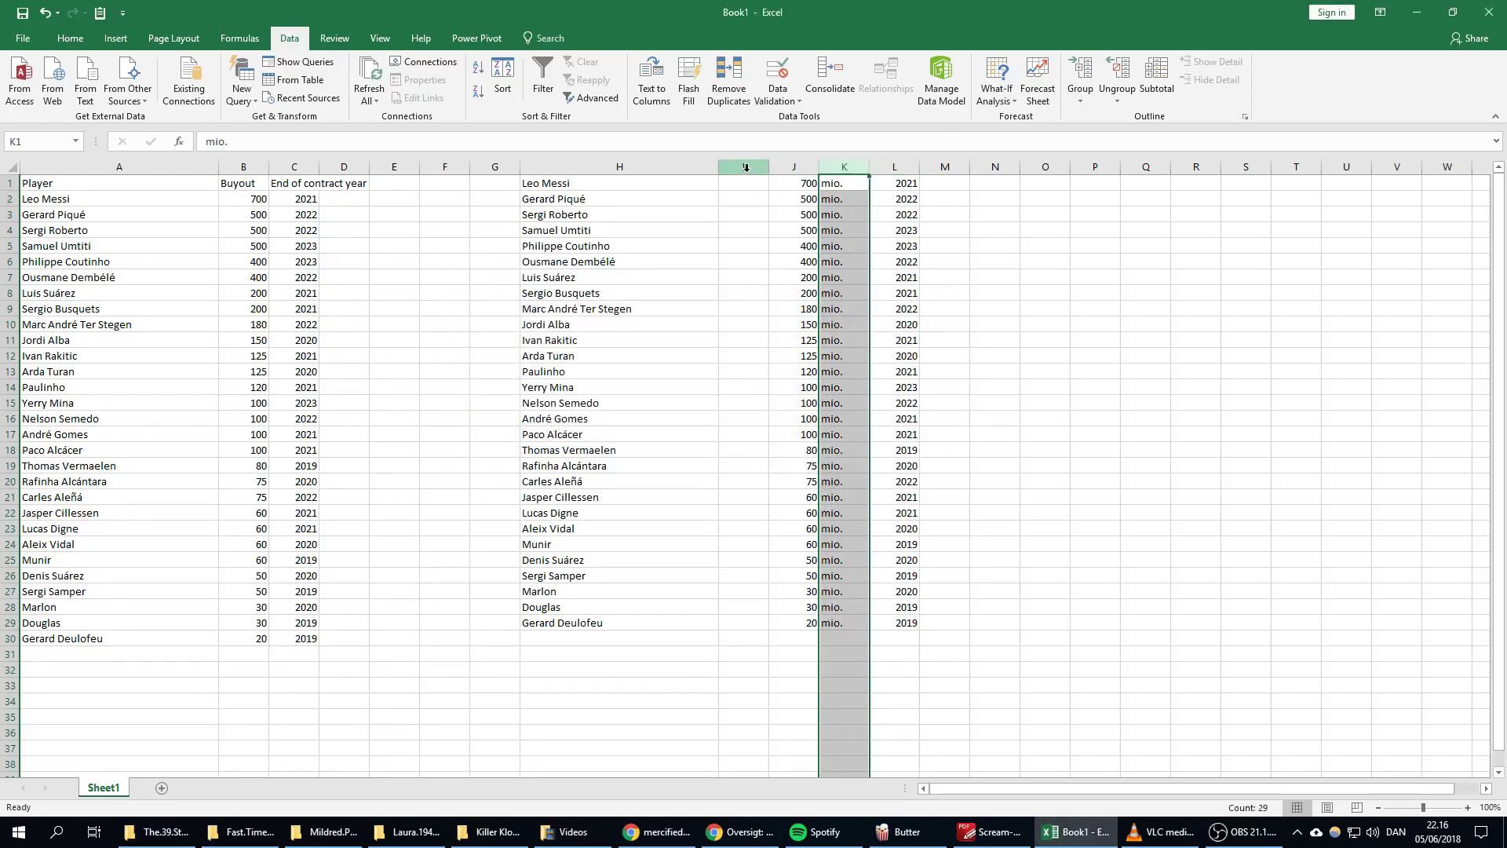
left_click(746, 167)
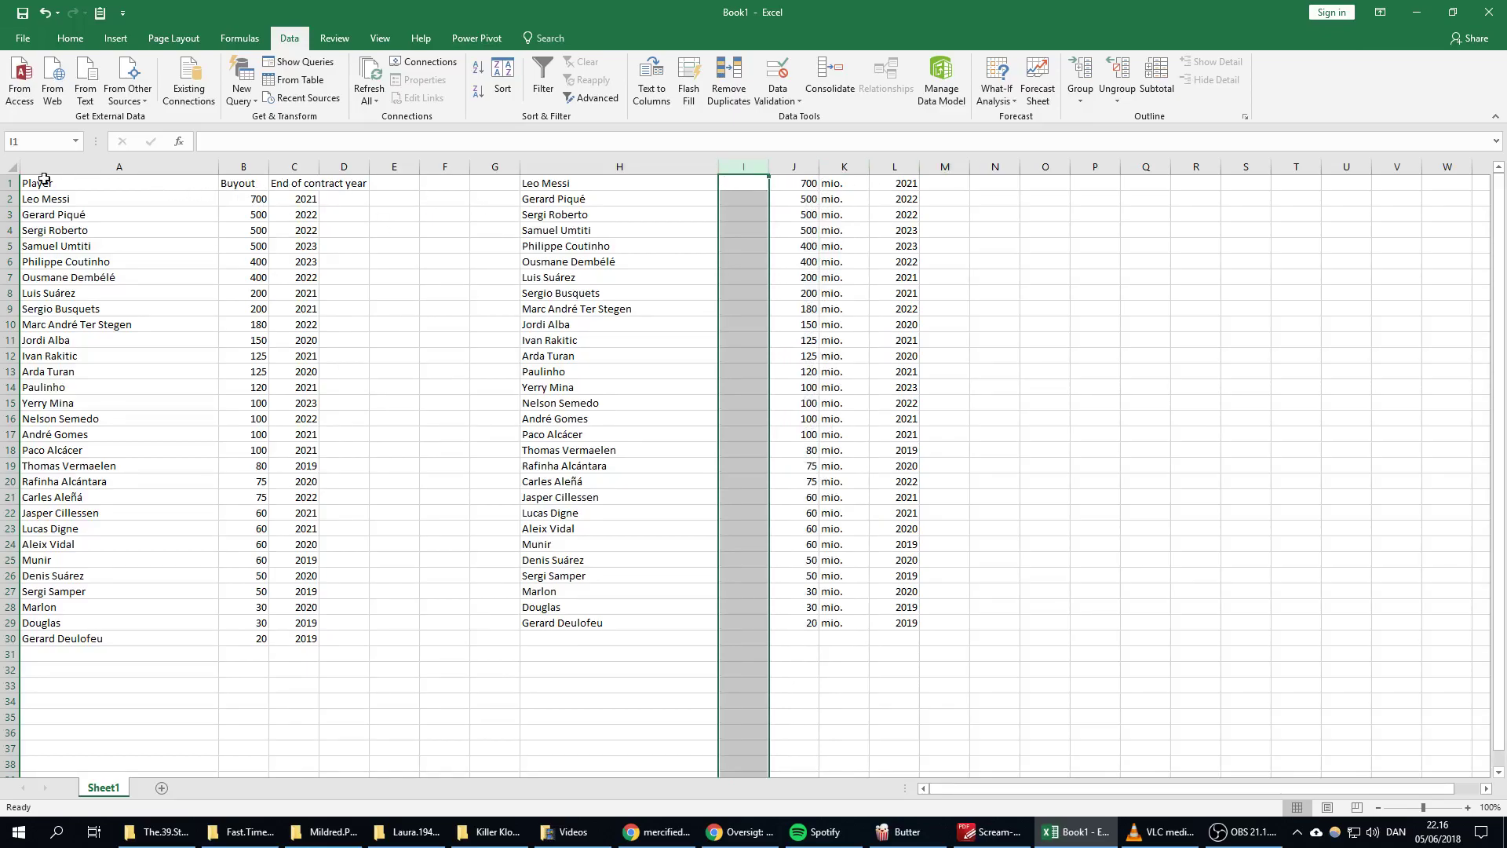
Insert an empty row above the header row
left_click_drag(43, 179, 361, 183)
left_click(334, 184)
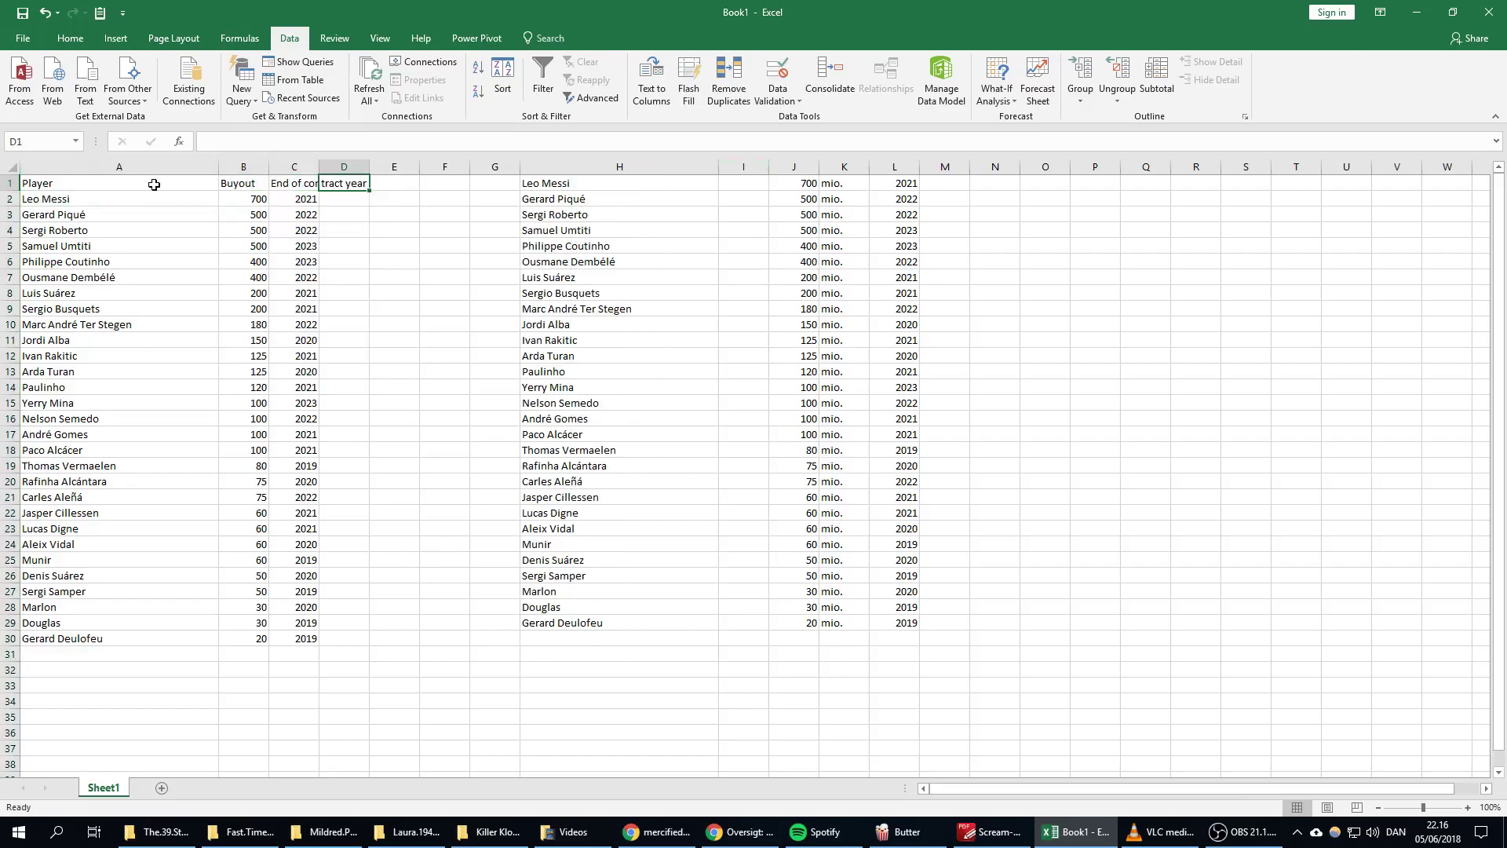
left_click_drag(153, 184, 345, 184)
left_click(345, 183)
right_click(8, 185)
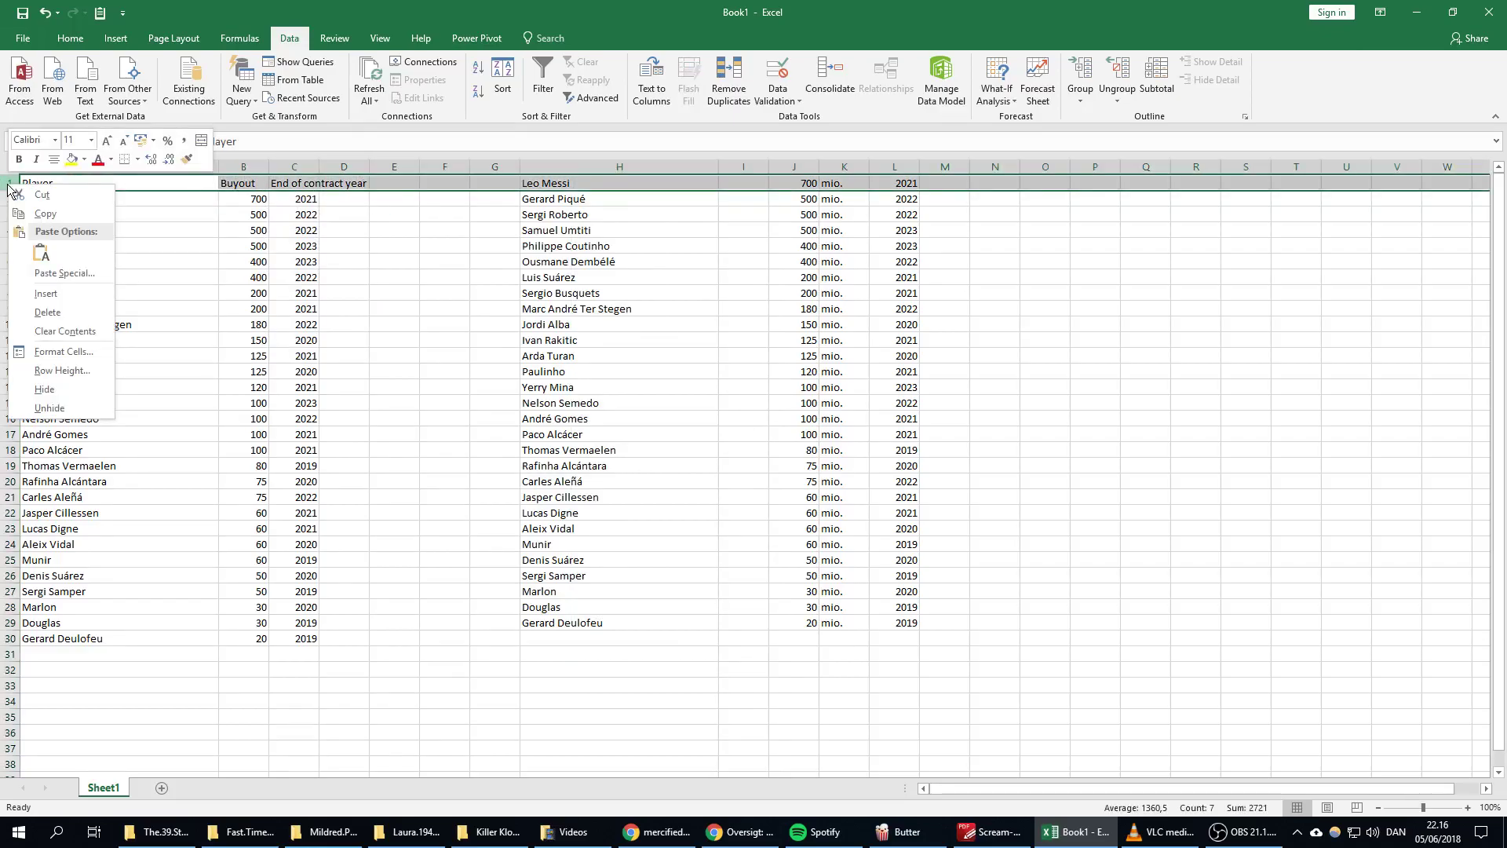
left_click(56, 295)
Select empty column I and open its options, then dismiss without deleting
left_click(577, 181)
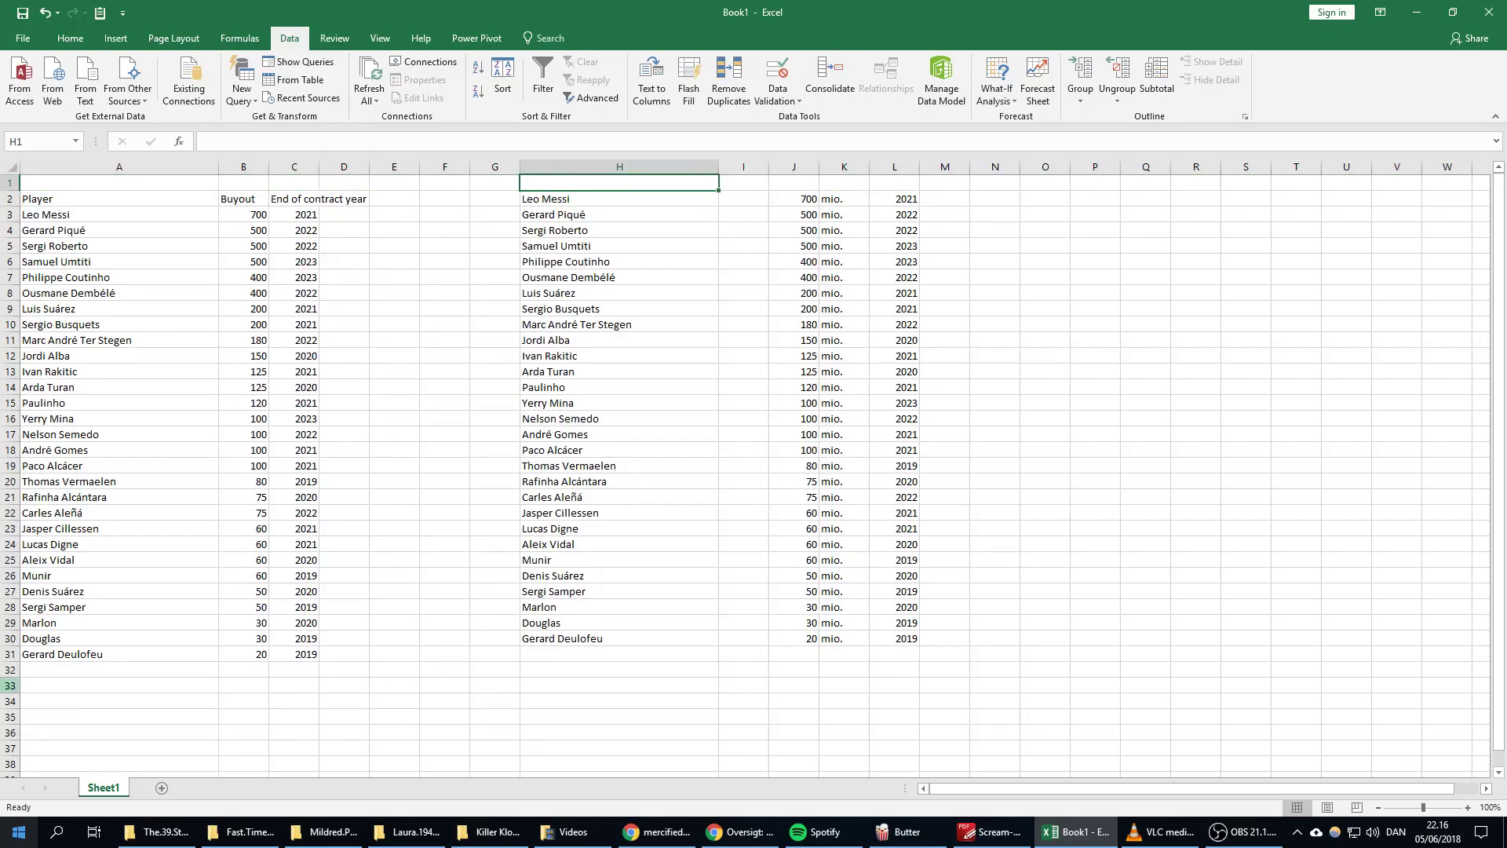
left_click(733, 165)
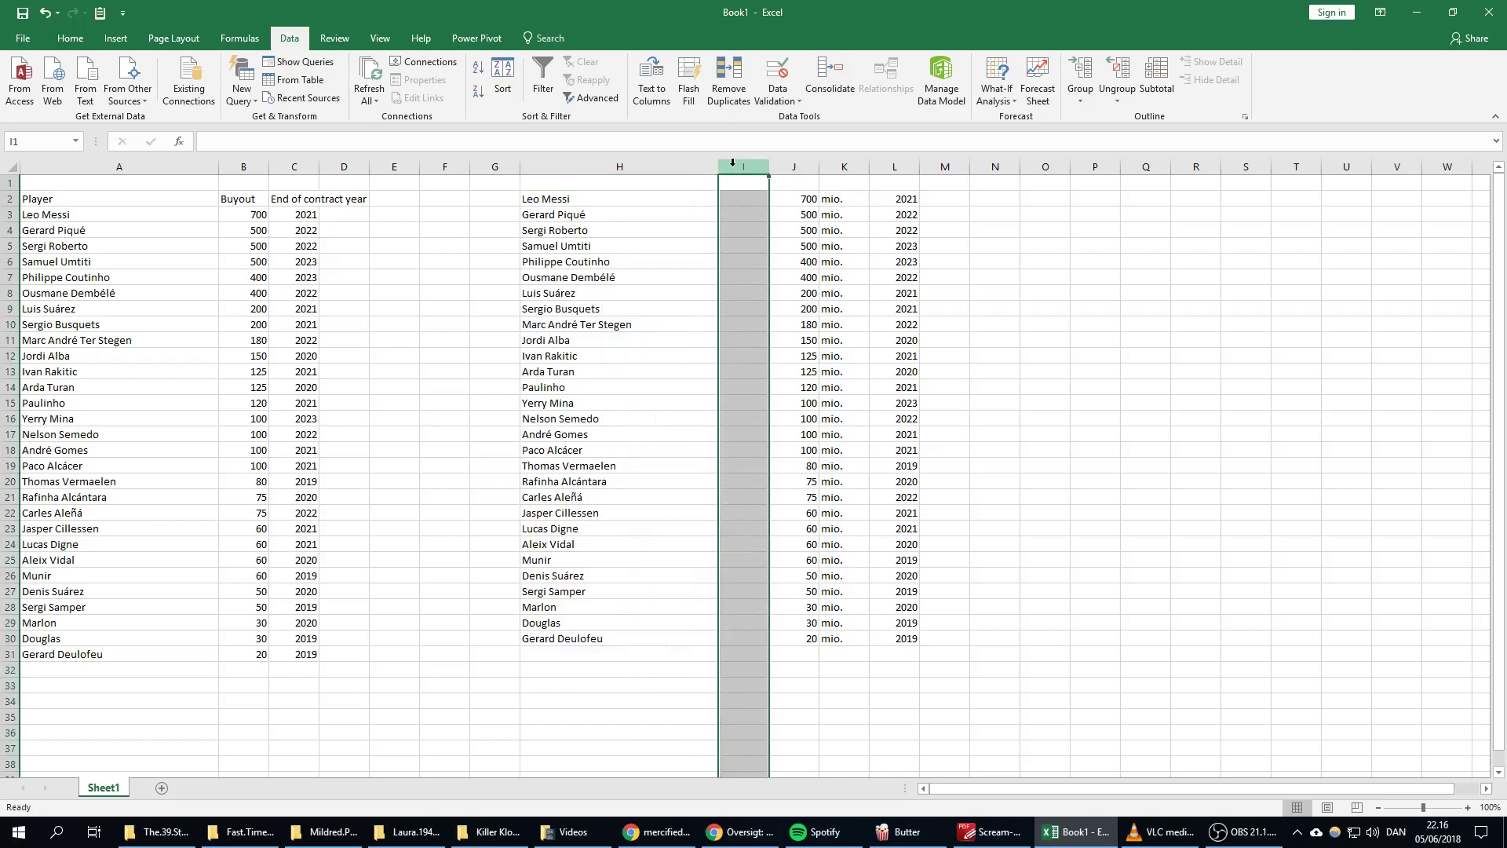
right_click(737, 164)
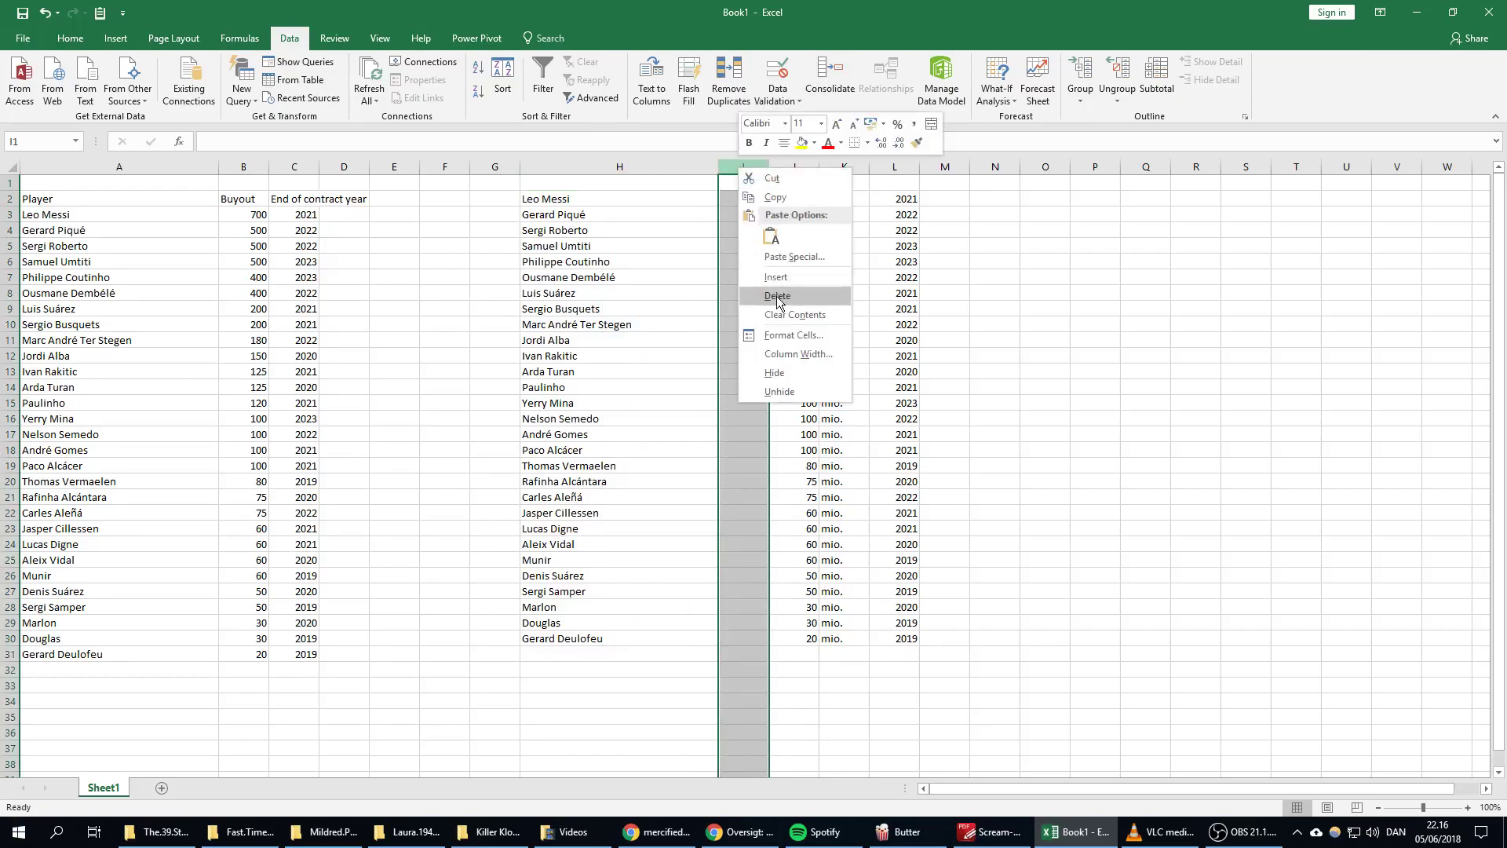
key("Escape")
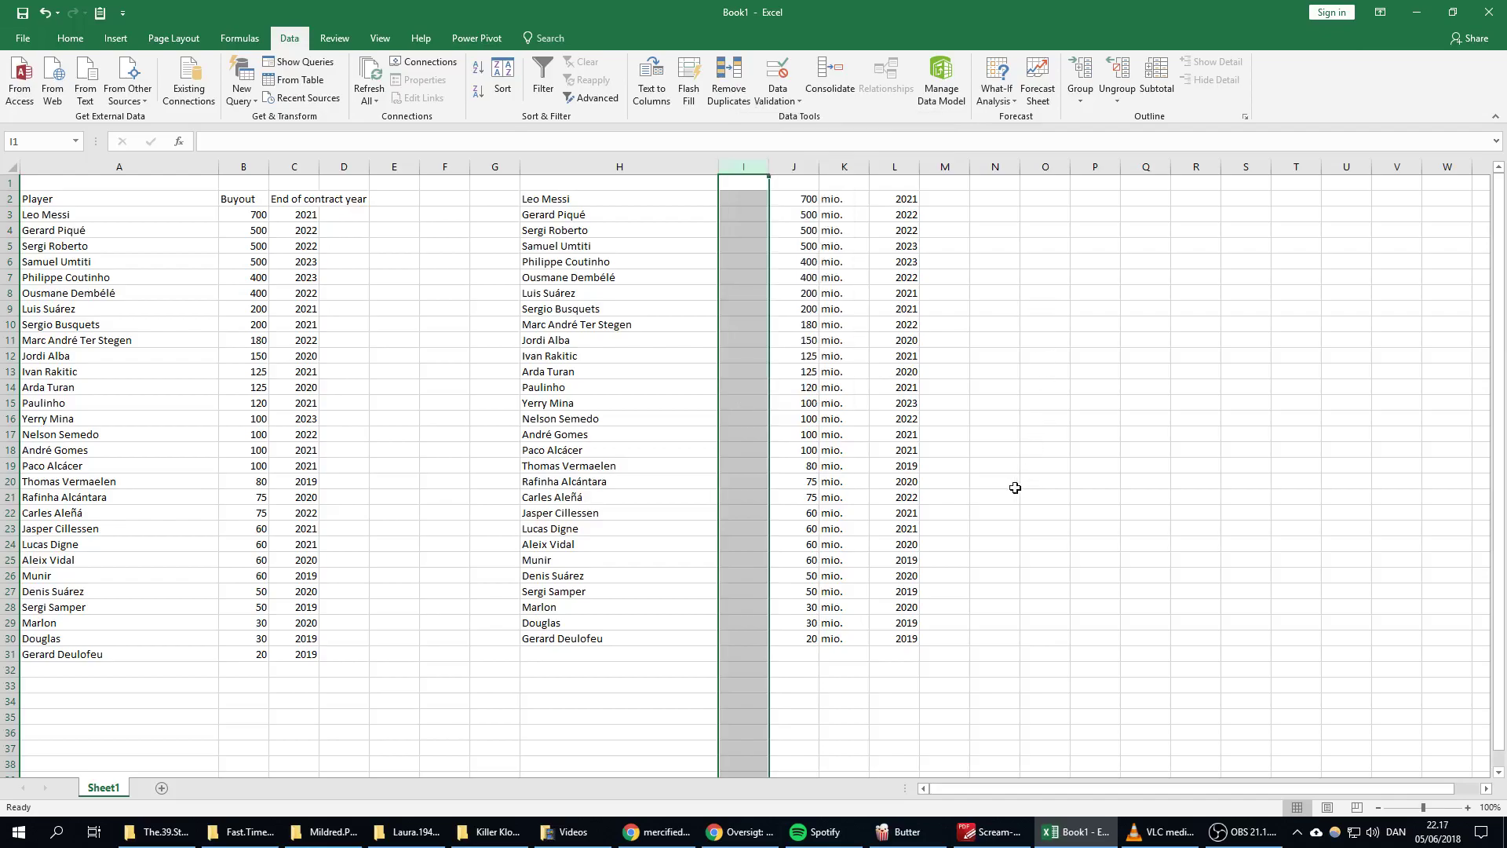
Copy the Player table A2:C31 with its headers and switch to the browser
left_click_drag(61, 200, 290, 650)
right_click(227, 263)
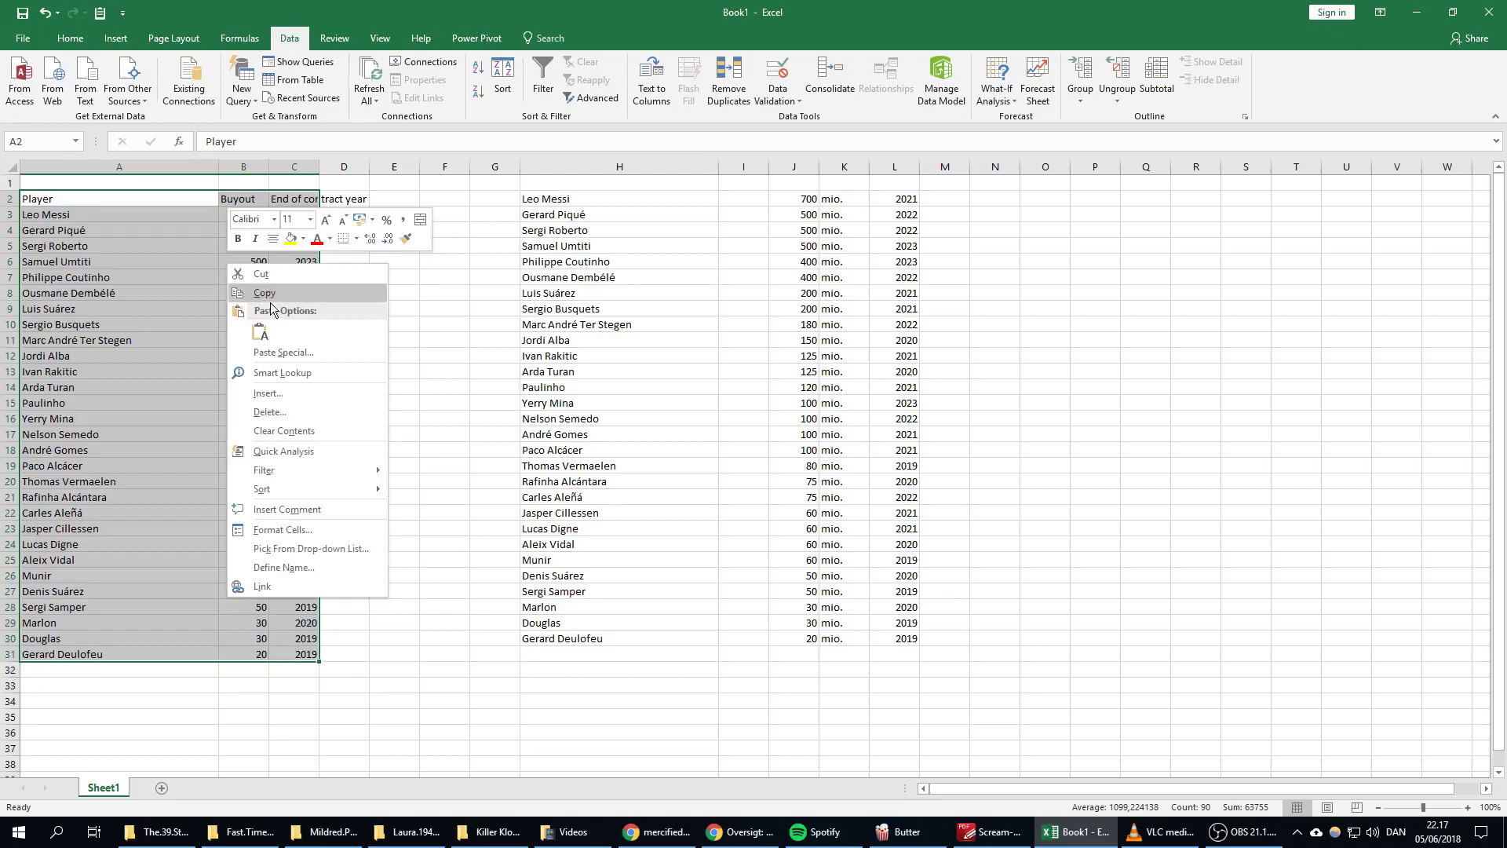
left_click(275, 291)
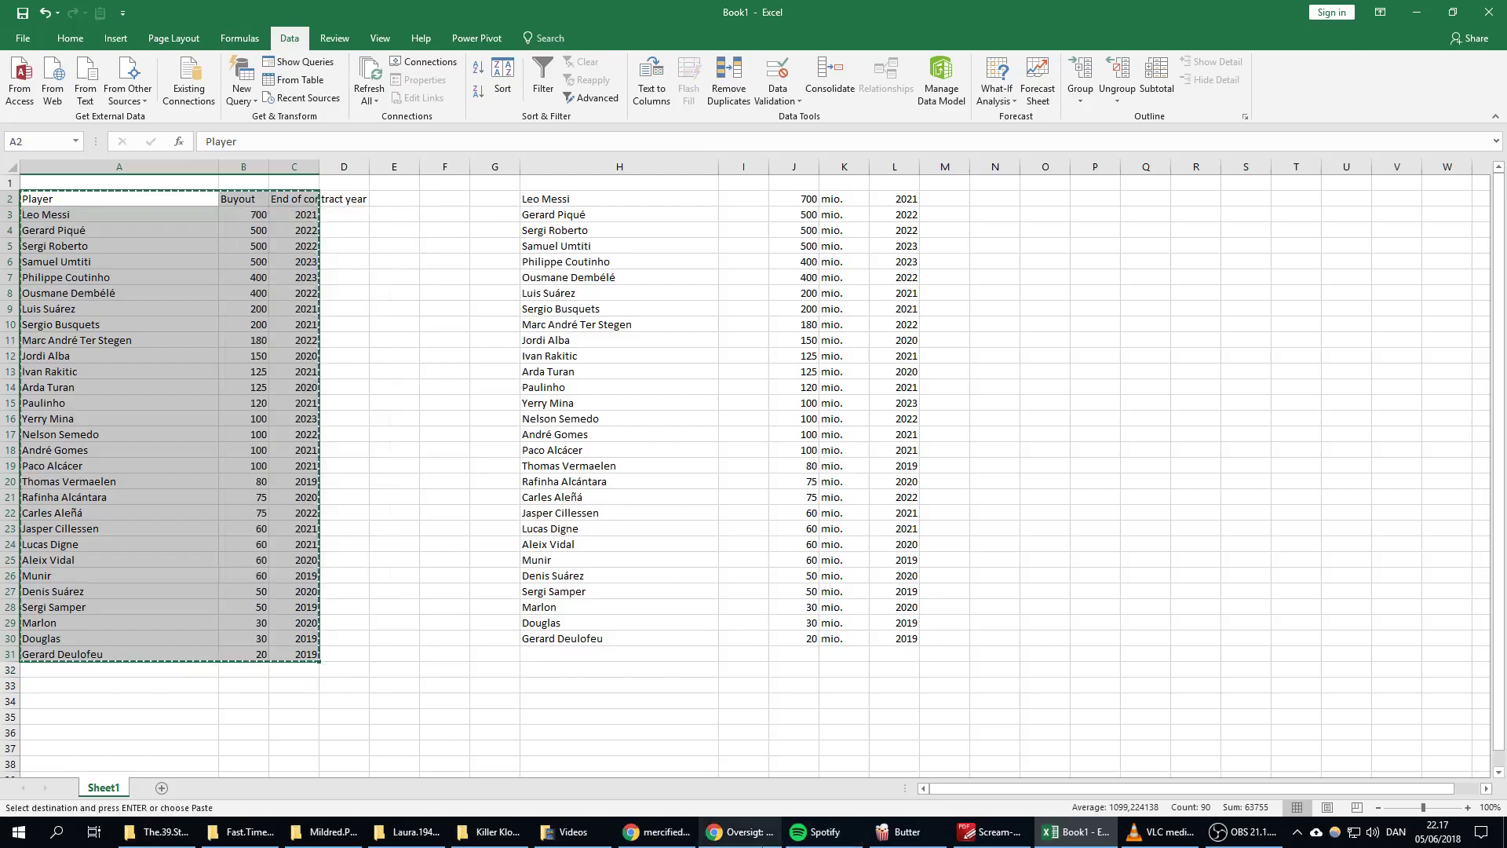
left_click(738, 831)
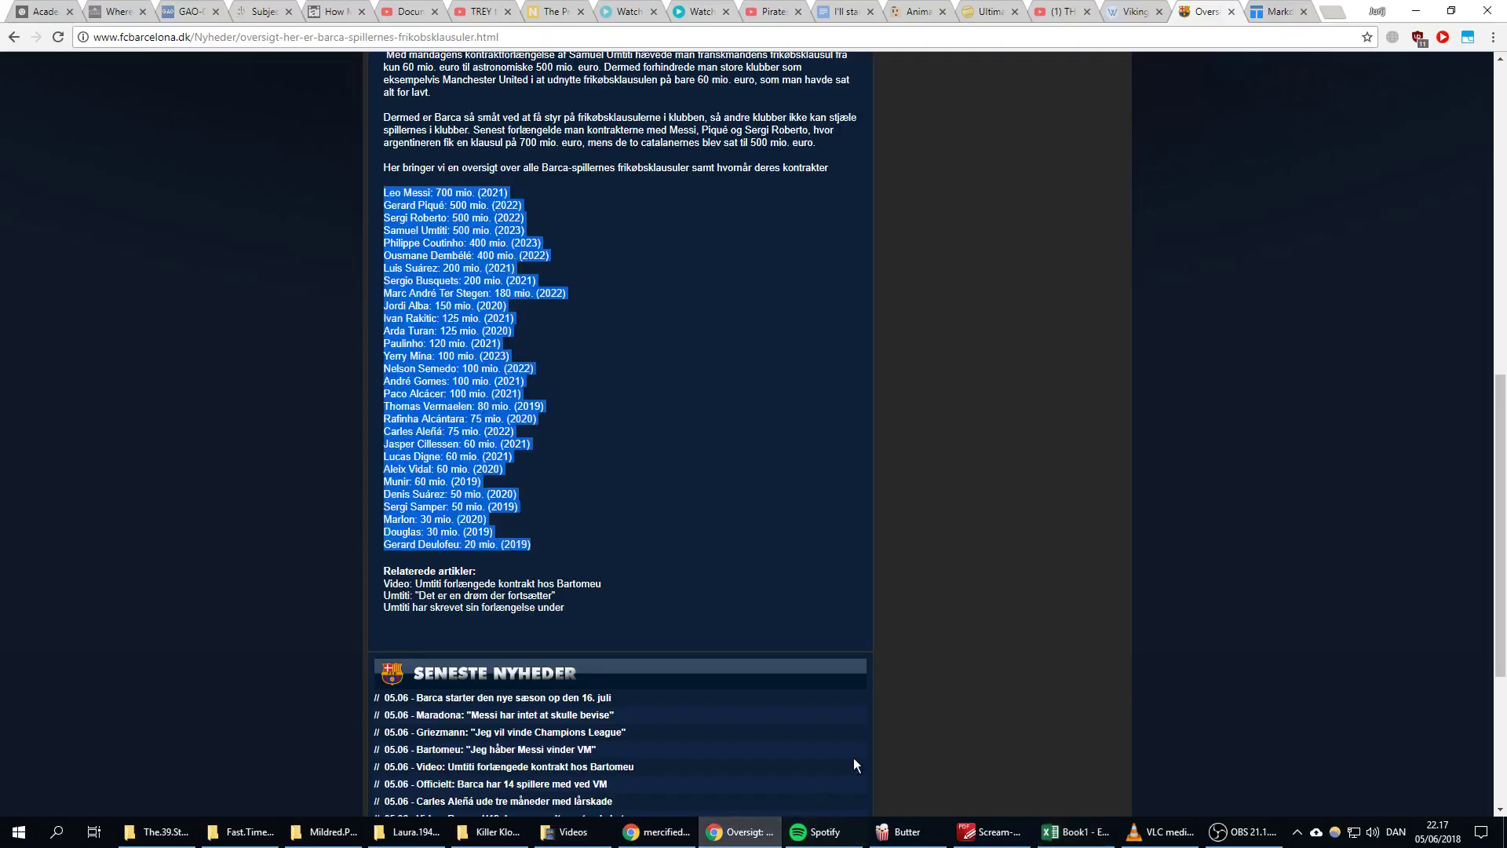
Switch to the Markdown Tables Generator page and look over its editor
left_click(1273, 13)
scroll(510, 233, "up", 1)
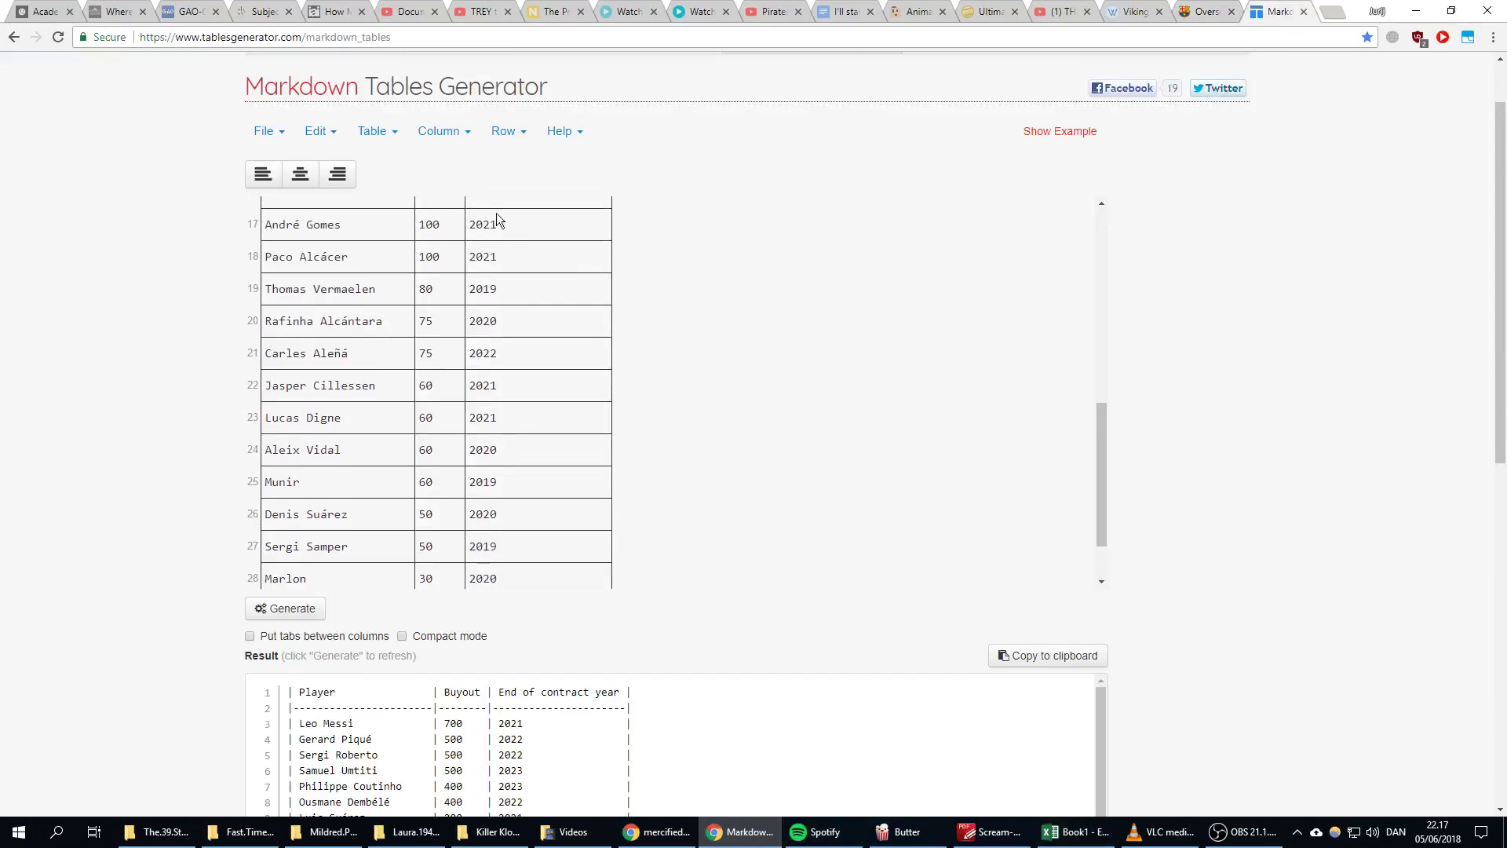
scroll(1258, 319, "up", 1)
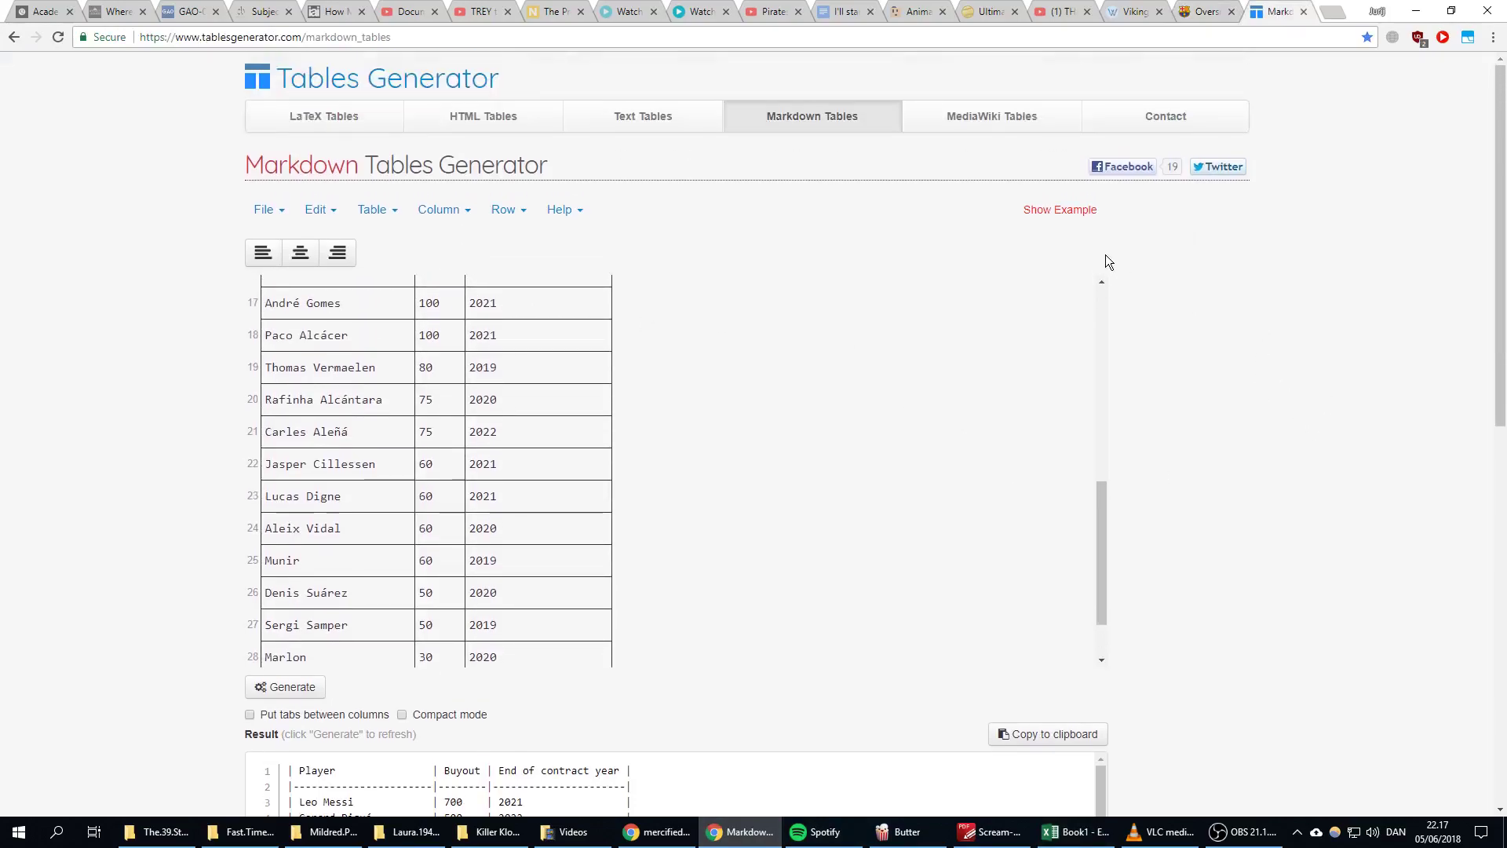
left_click_drag(1101, 524, 1052, 280)
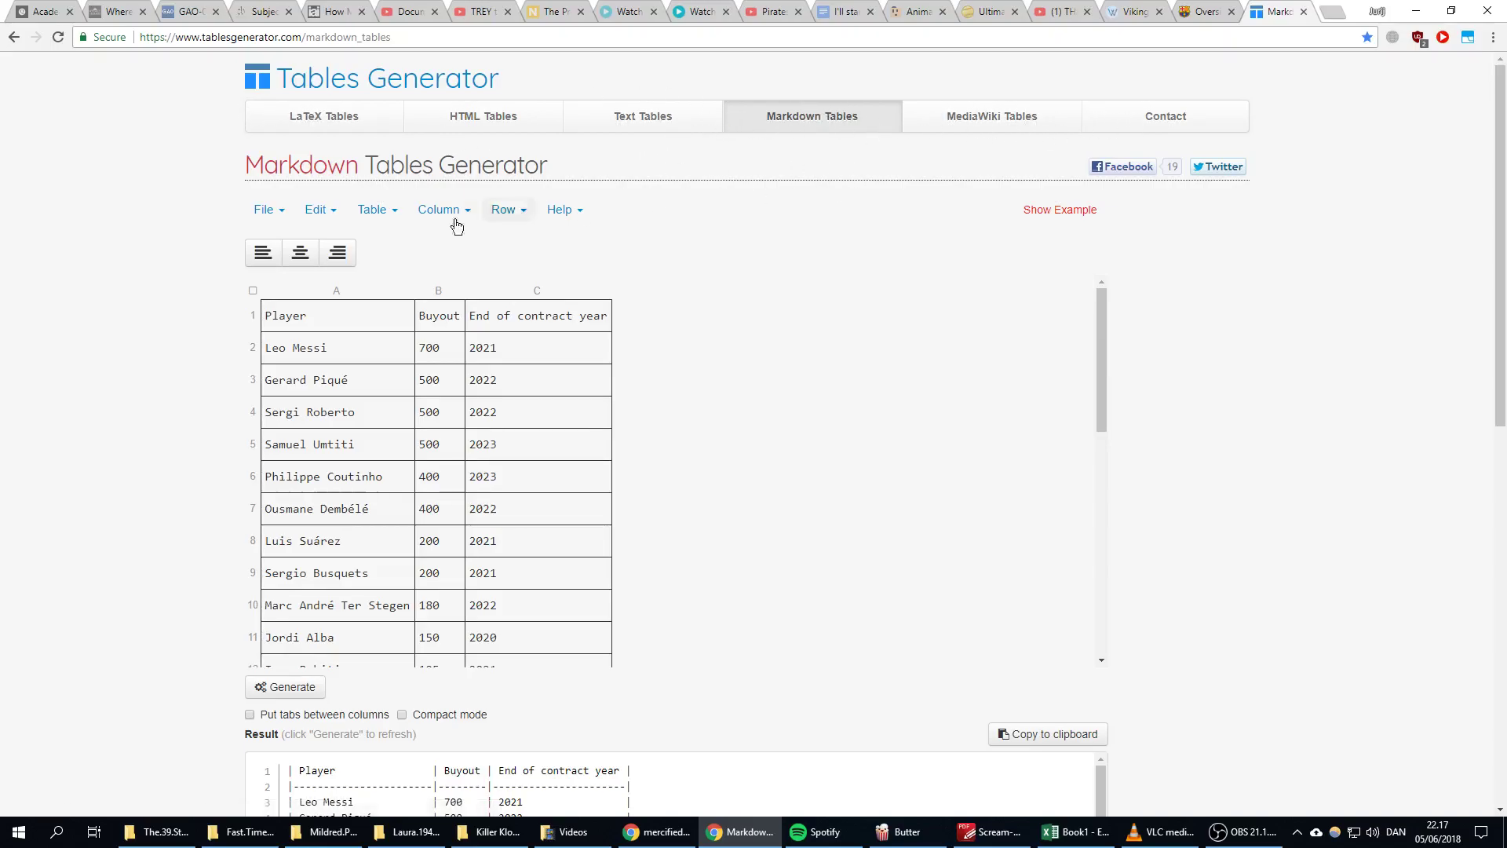
scroll(184, 266, "down", 1)
scroll(191, 246, "down", 1)
scroll(186, 188, "up", 1)
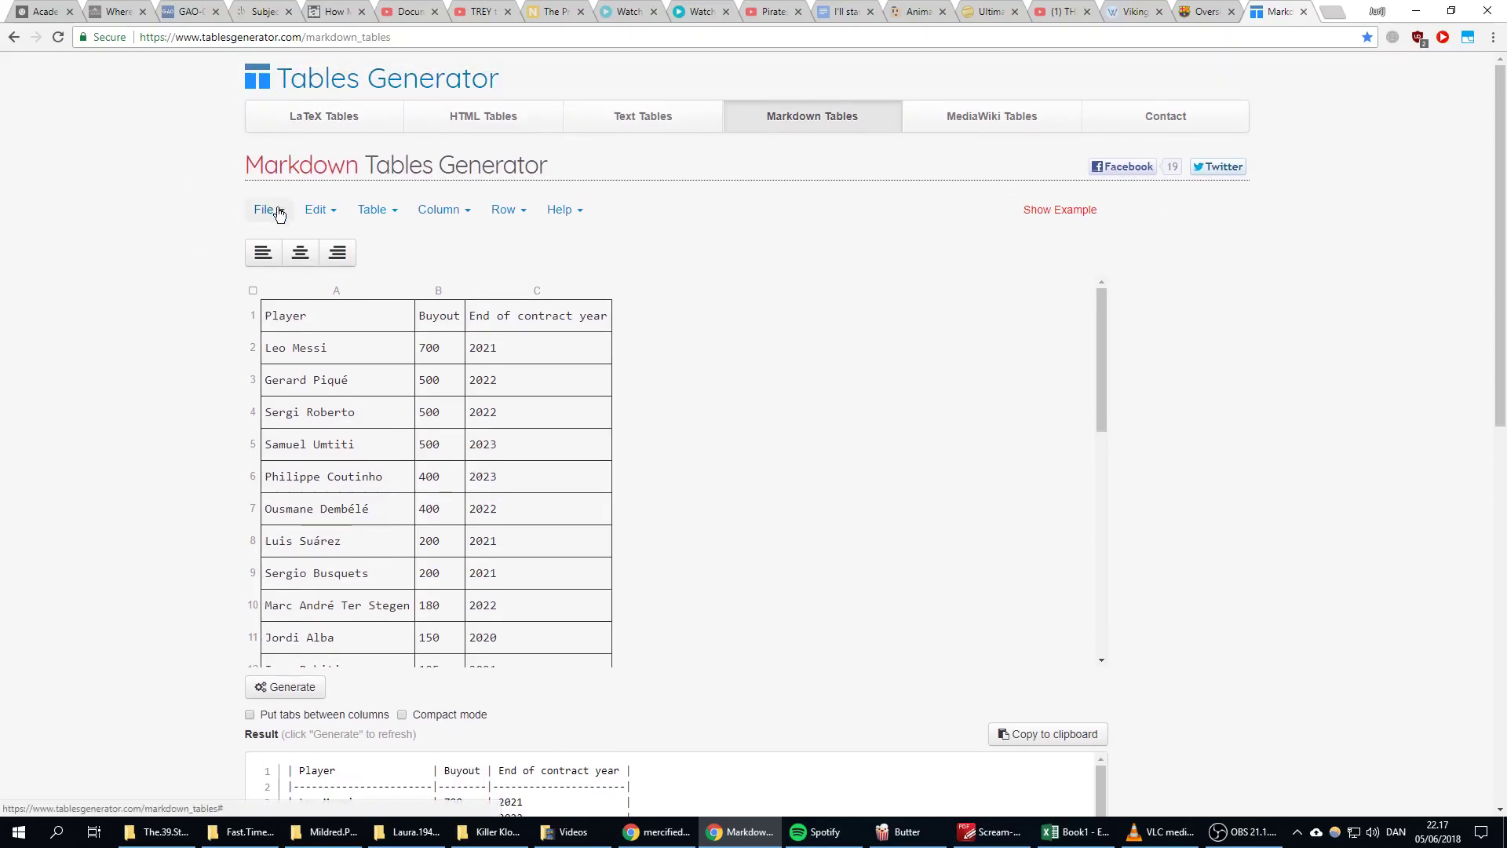
scroll(612, 588, "down", 5)
scroll(1200, 364, "down", 5)
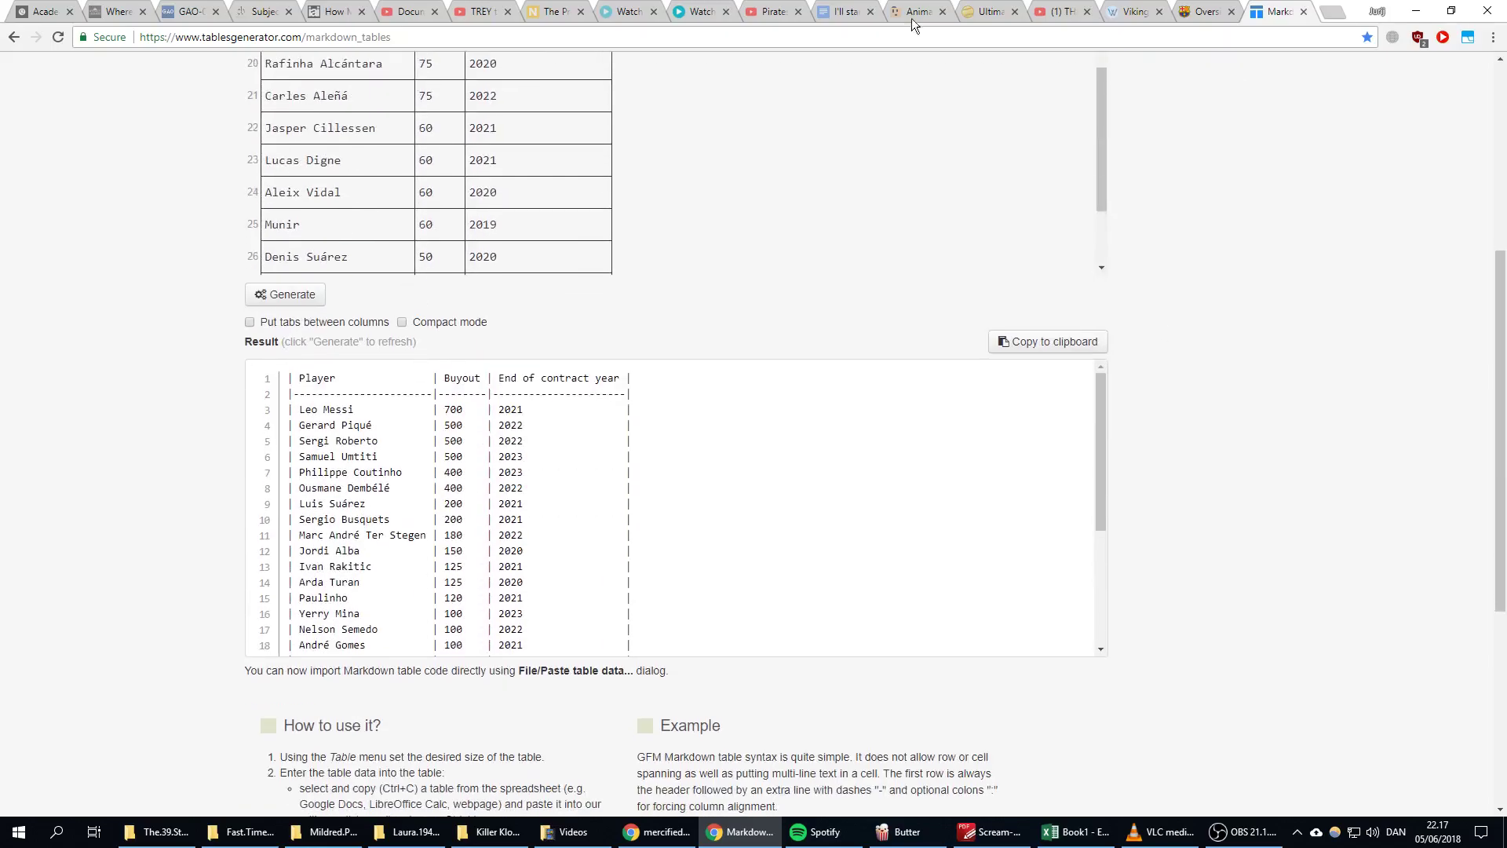
scroll(1096, 424, "up", 5)
scroll(1097, 424, "up", 3)
scroll(1183, 403, "up", 2)
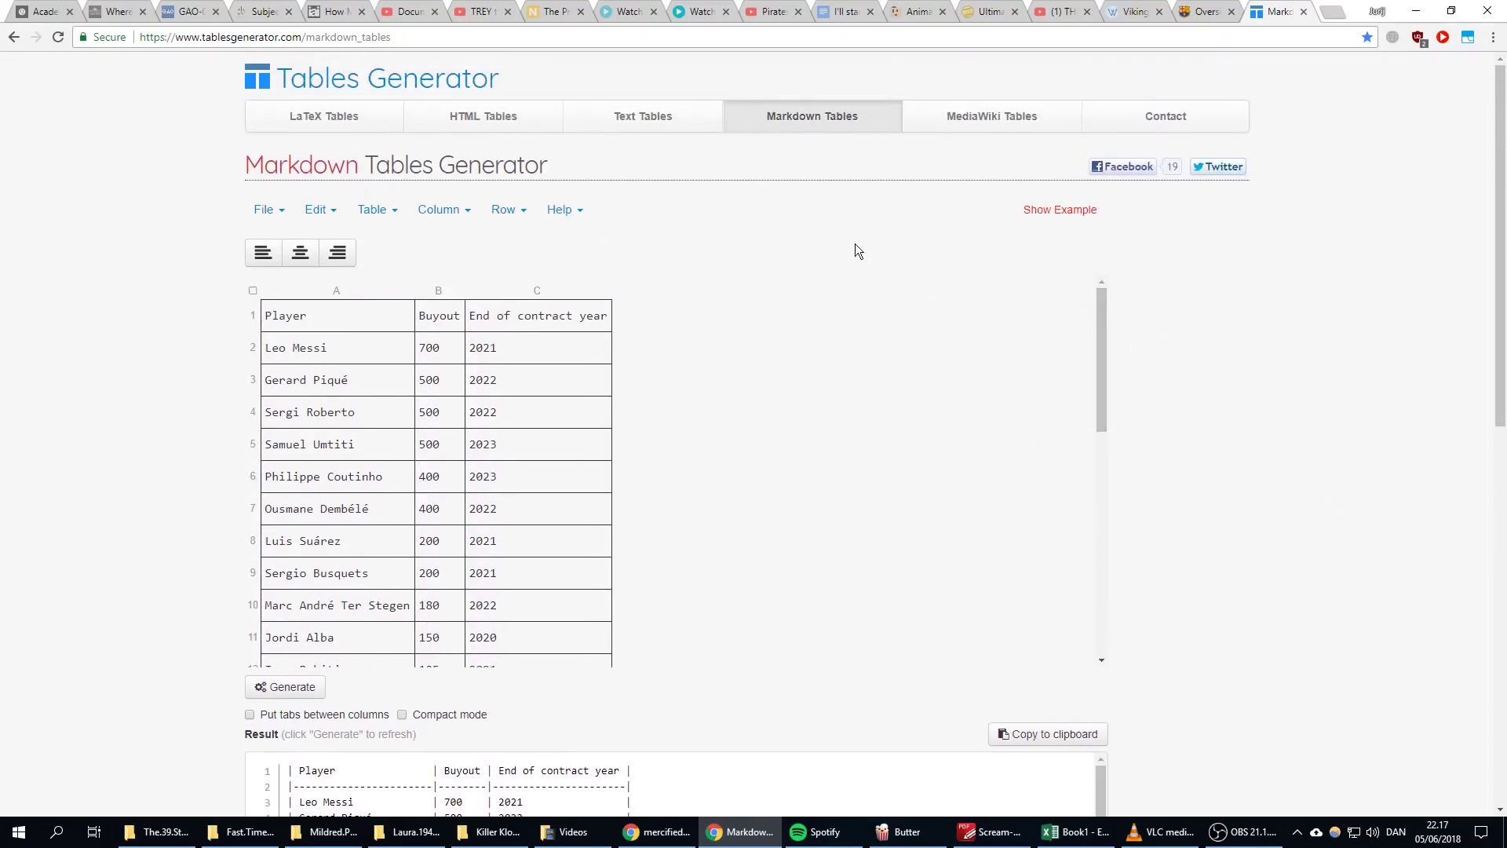
scroll(1185, 471, "down", 10)
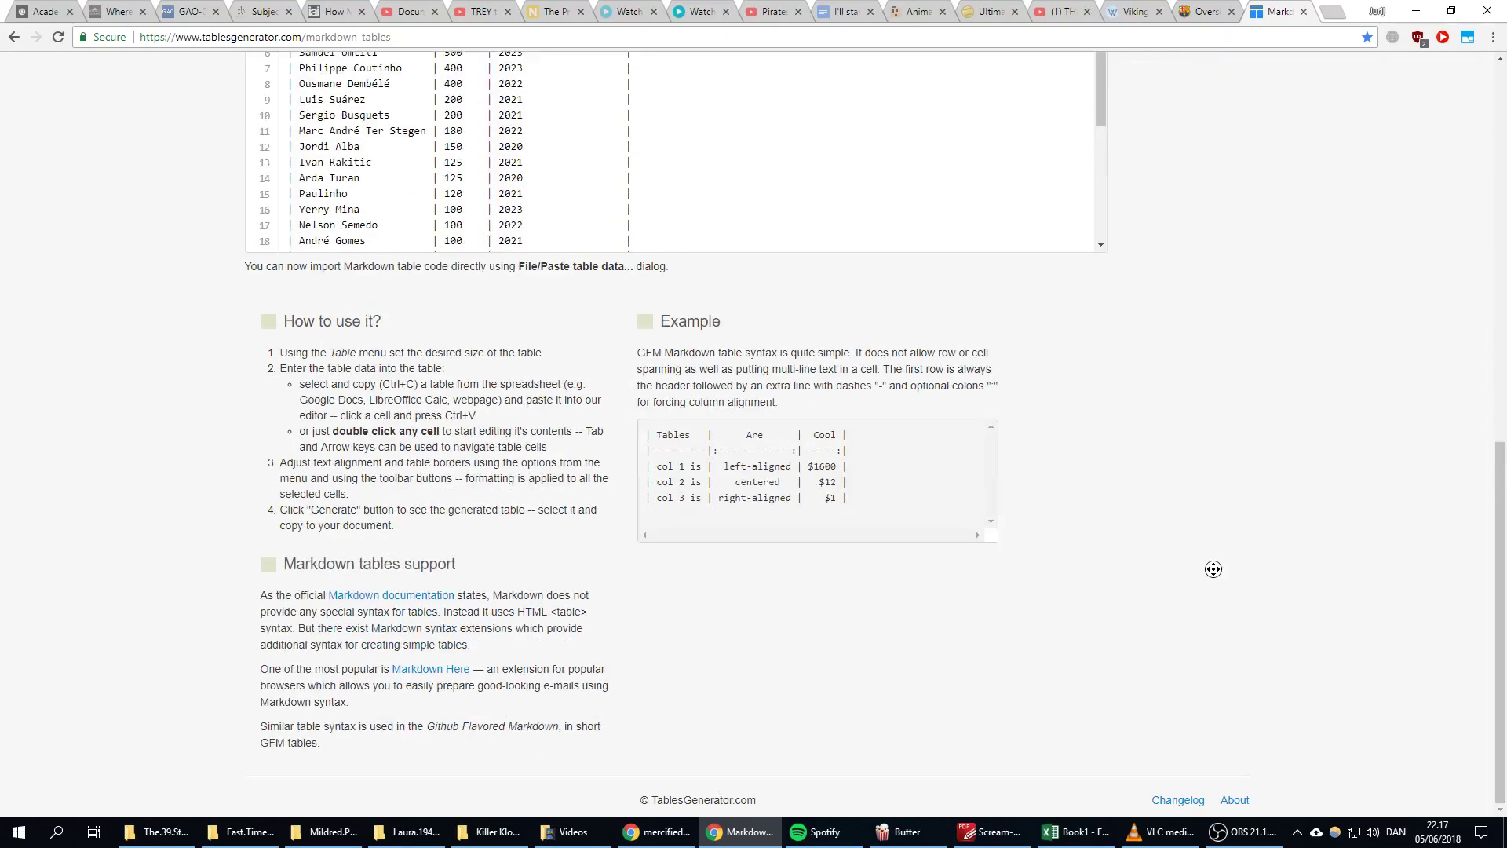
scroll(1213, 569, "up", 10)
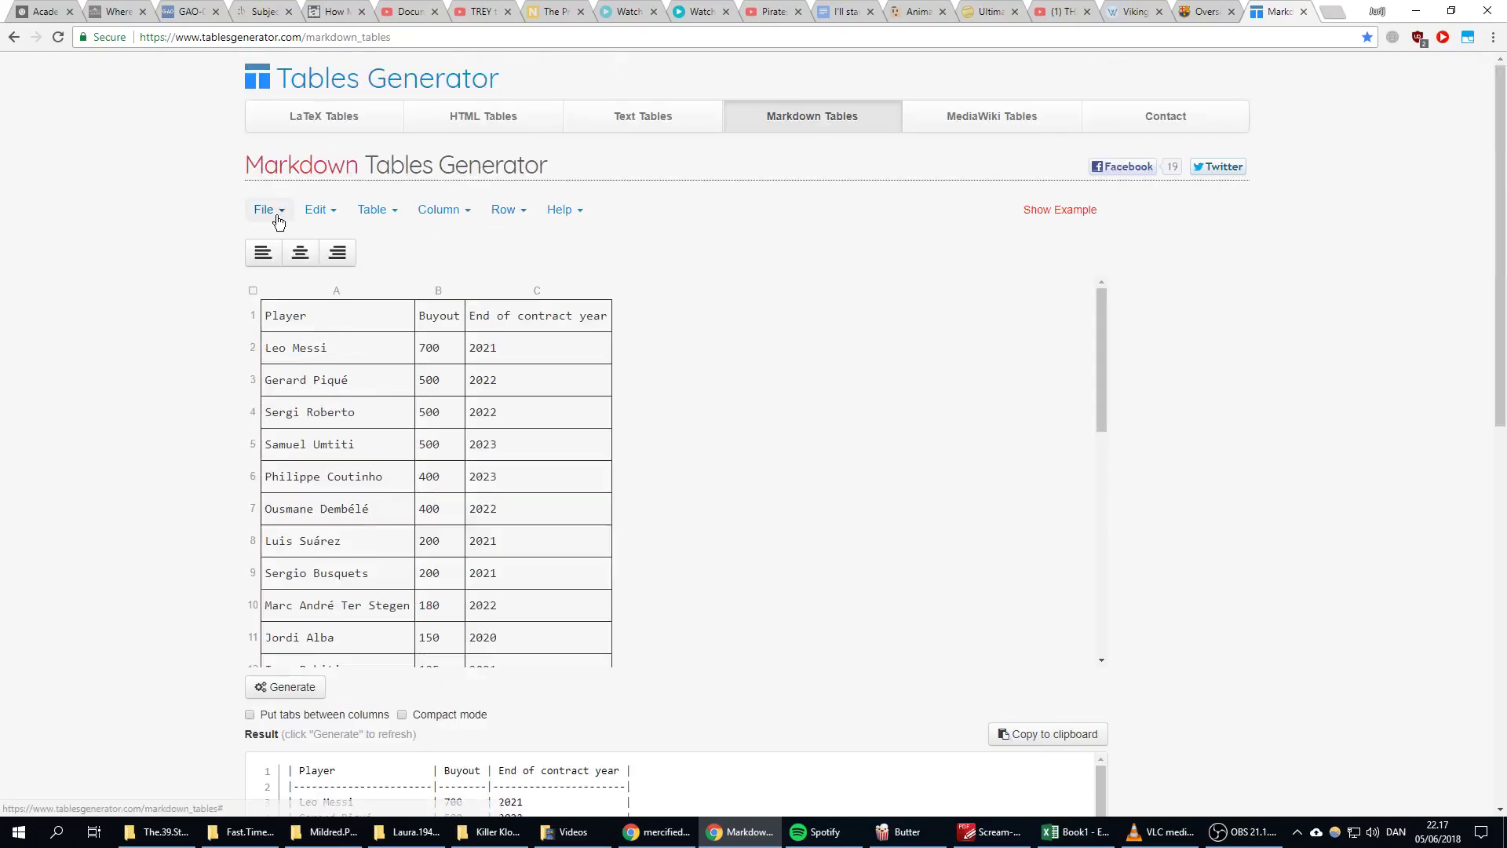
Paste the copied player table via File > Paste table data and load it
left_click(274, 211)
left_click(288, 301)
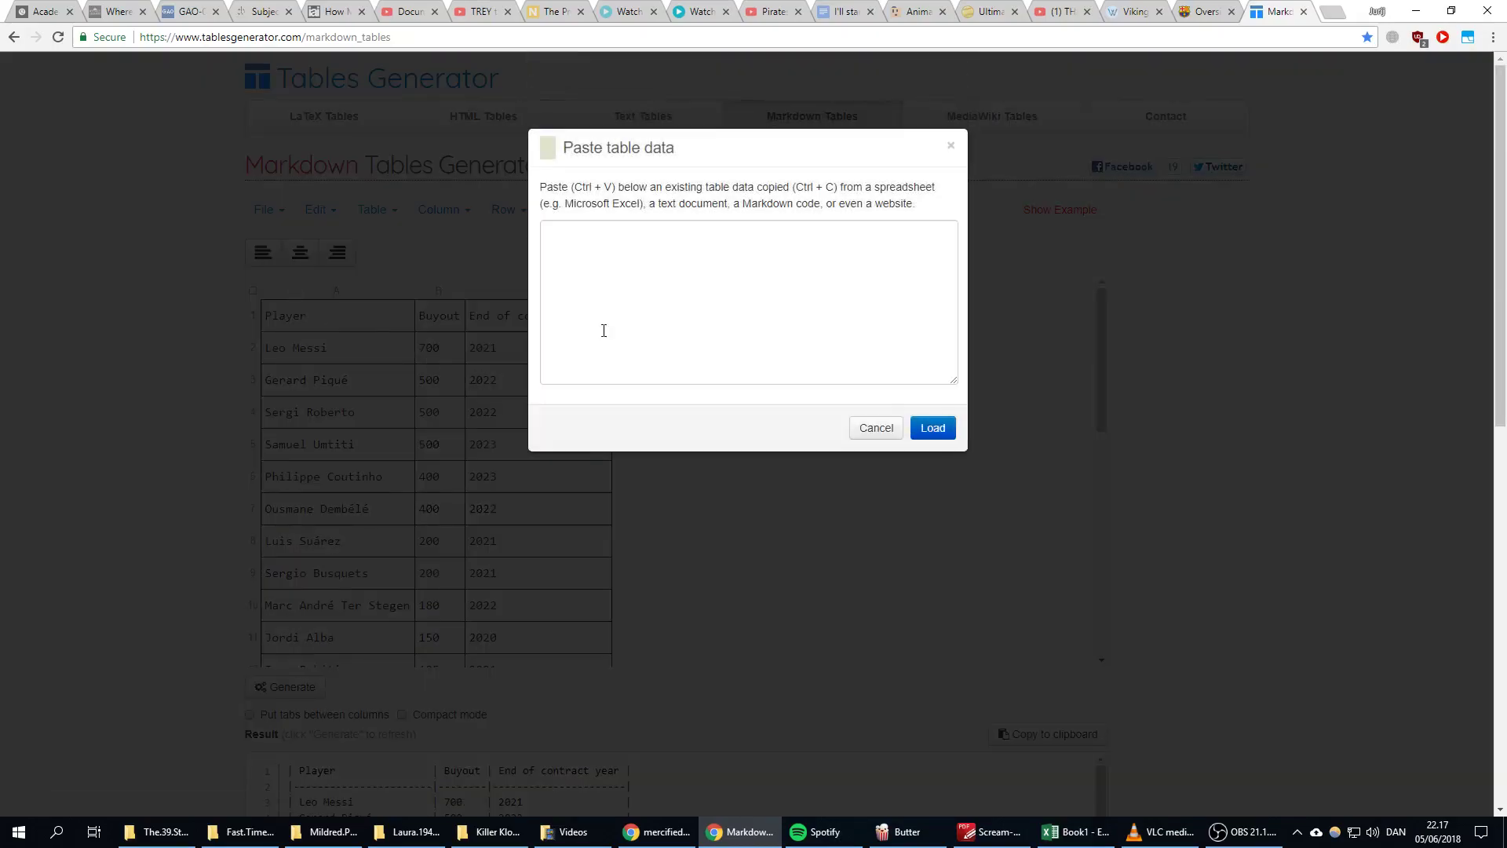
right_click(669, 279)
left_click(724, 370)
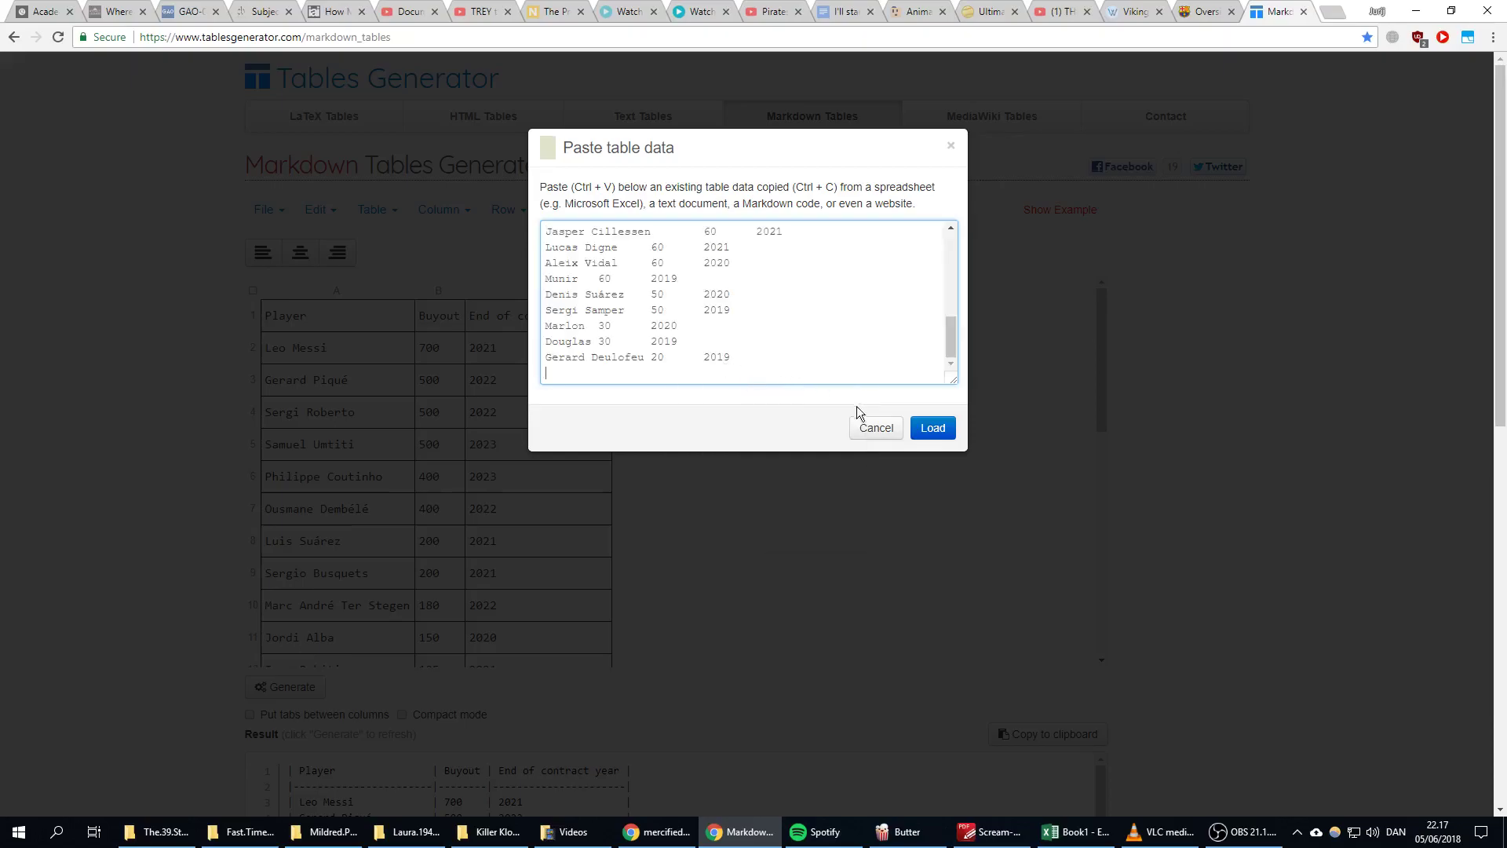
left_click(934, 429)
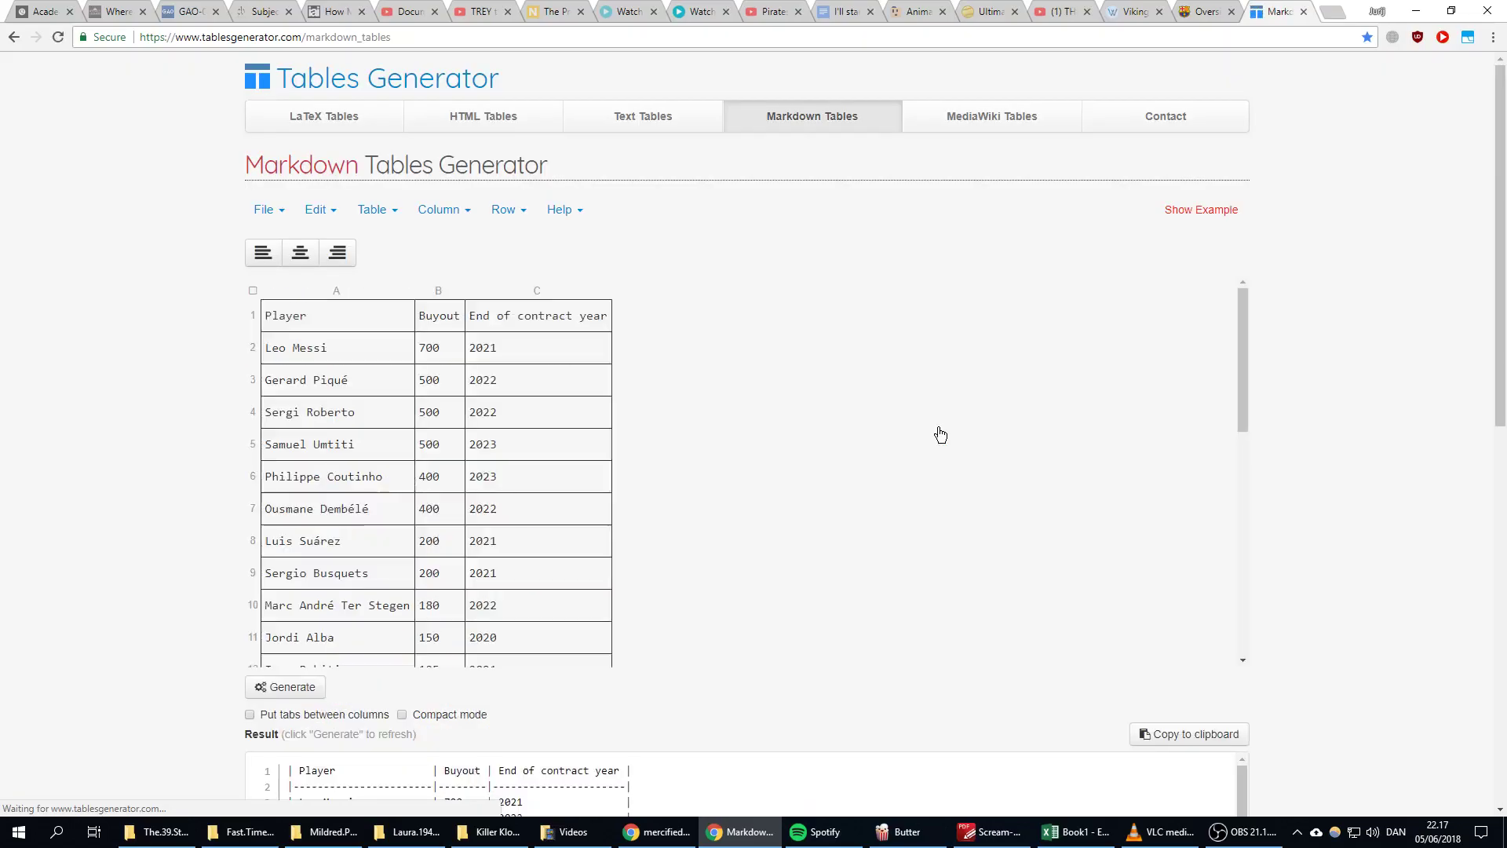
Scroll through the generated Markdown result for the player buyout table
scroll(939, 431, "down", 7)
scroll(1231, 461, "down", 4)
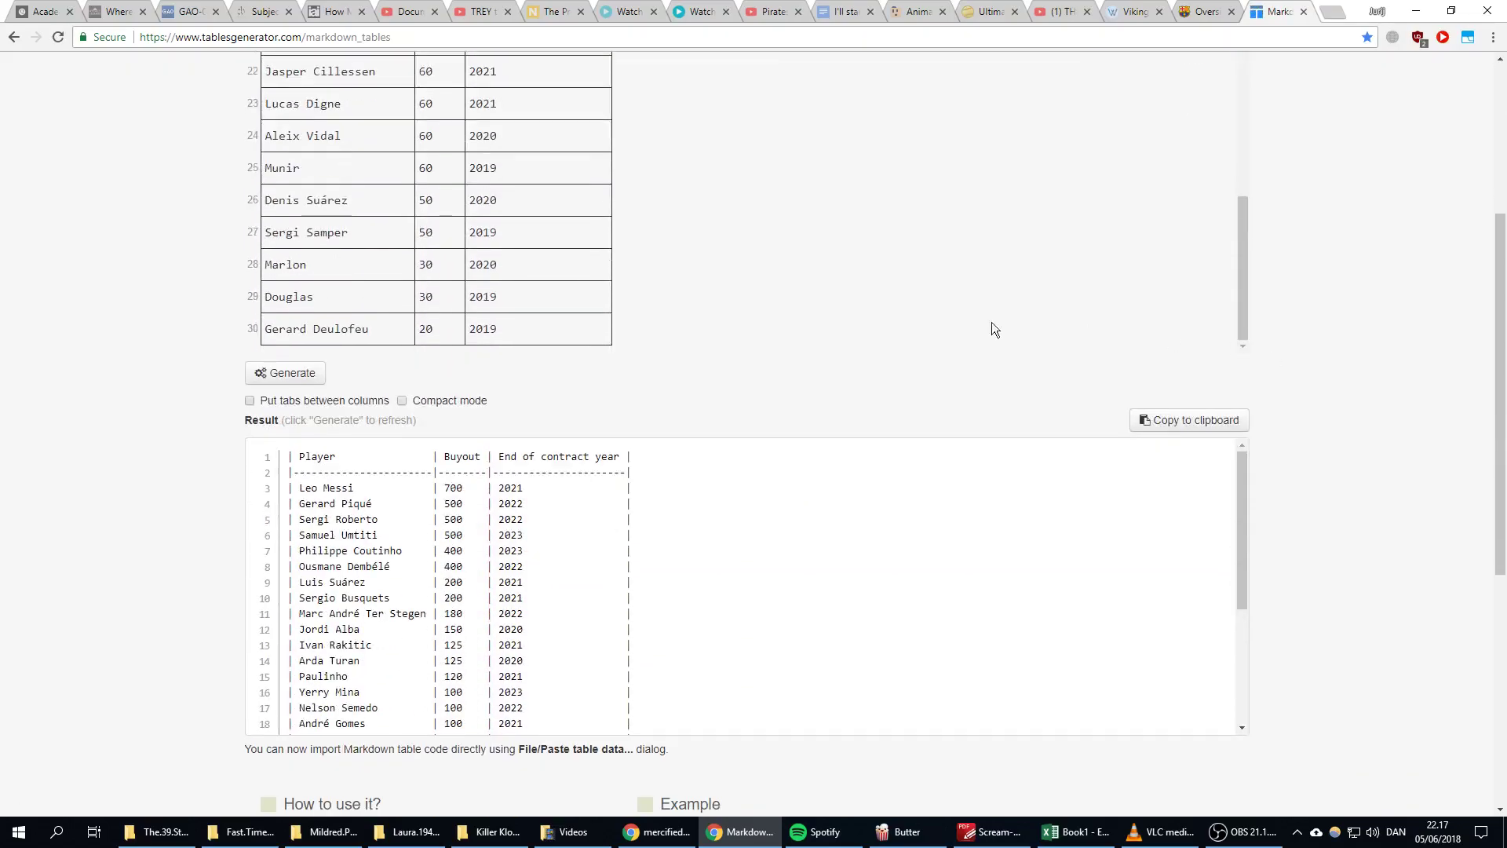
scroll(624, 193, "up", 7)
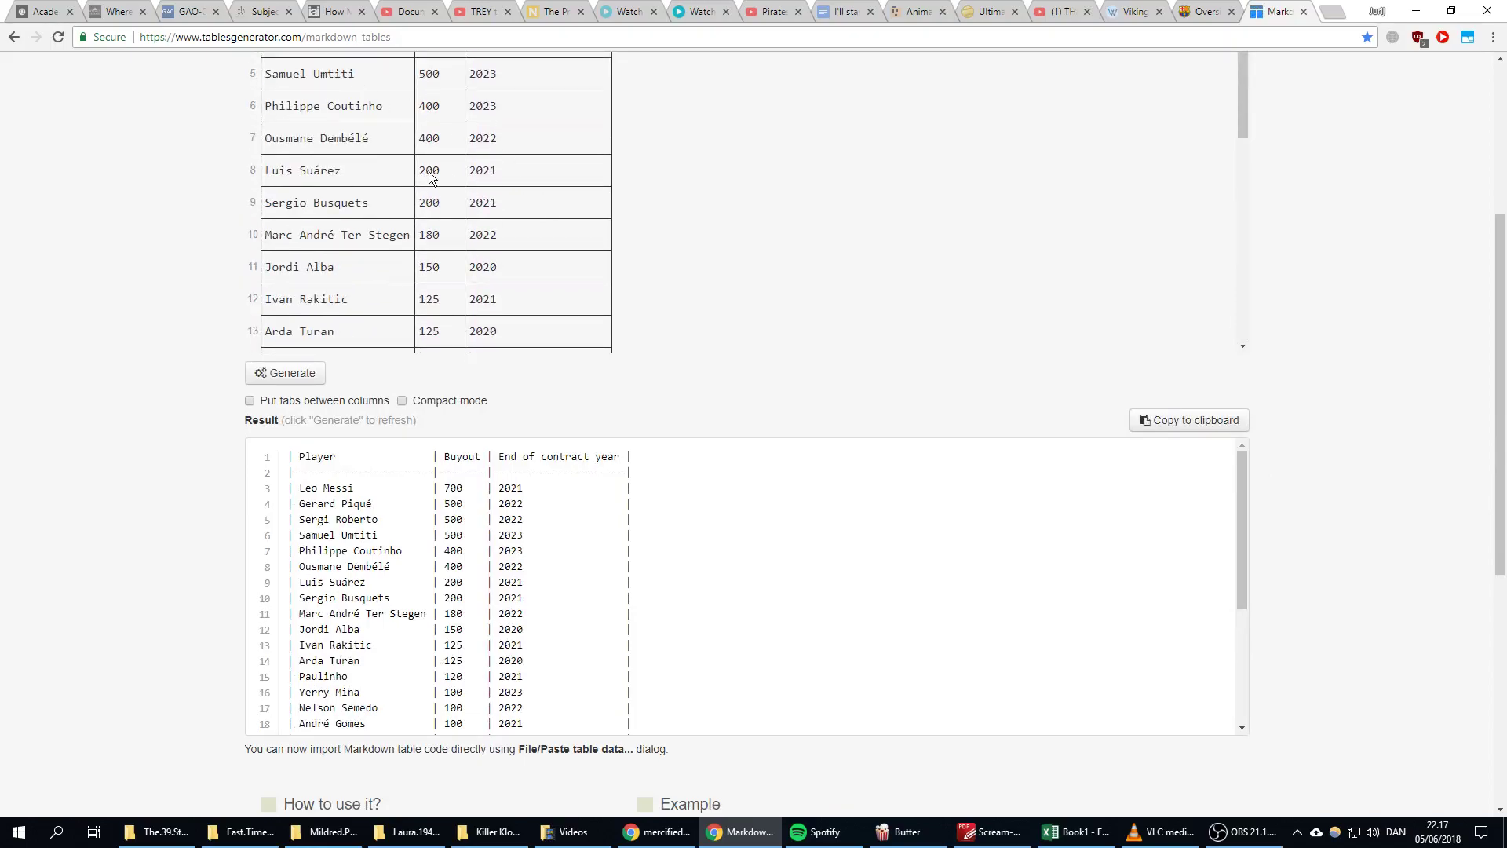
scroll(1207, 342, "down", 5)
scroll(1339, 408, "down", 4)
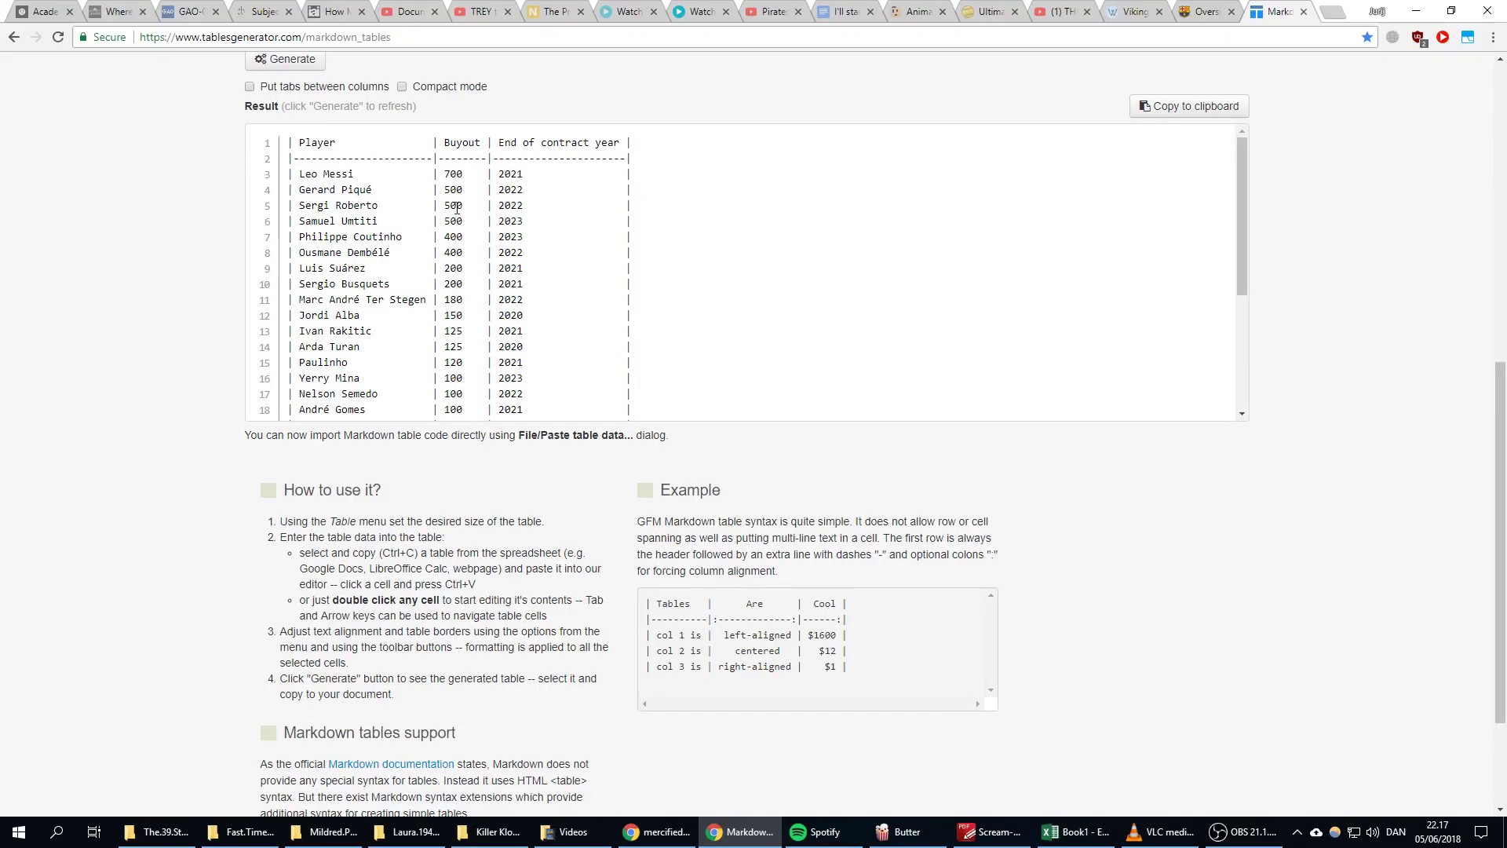
scroll(474, 211, "down", 3)
scroll(474, 210, "down", 2)
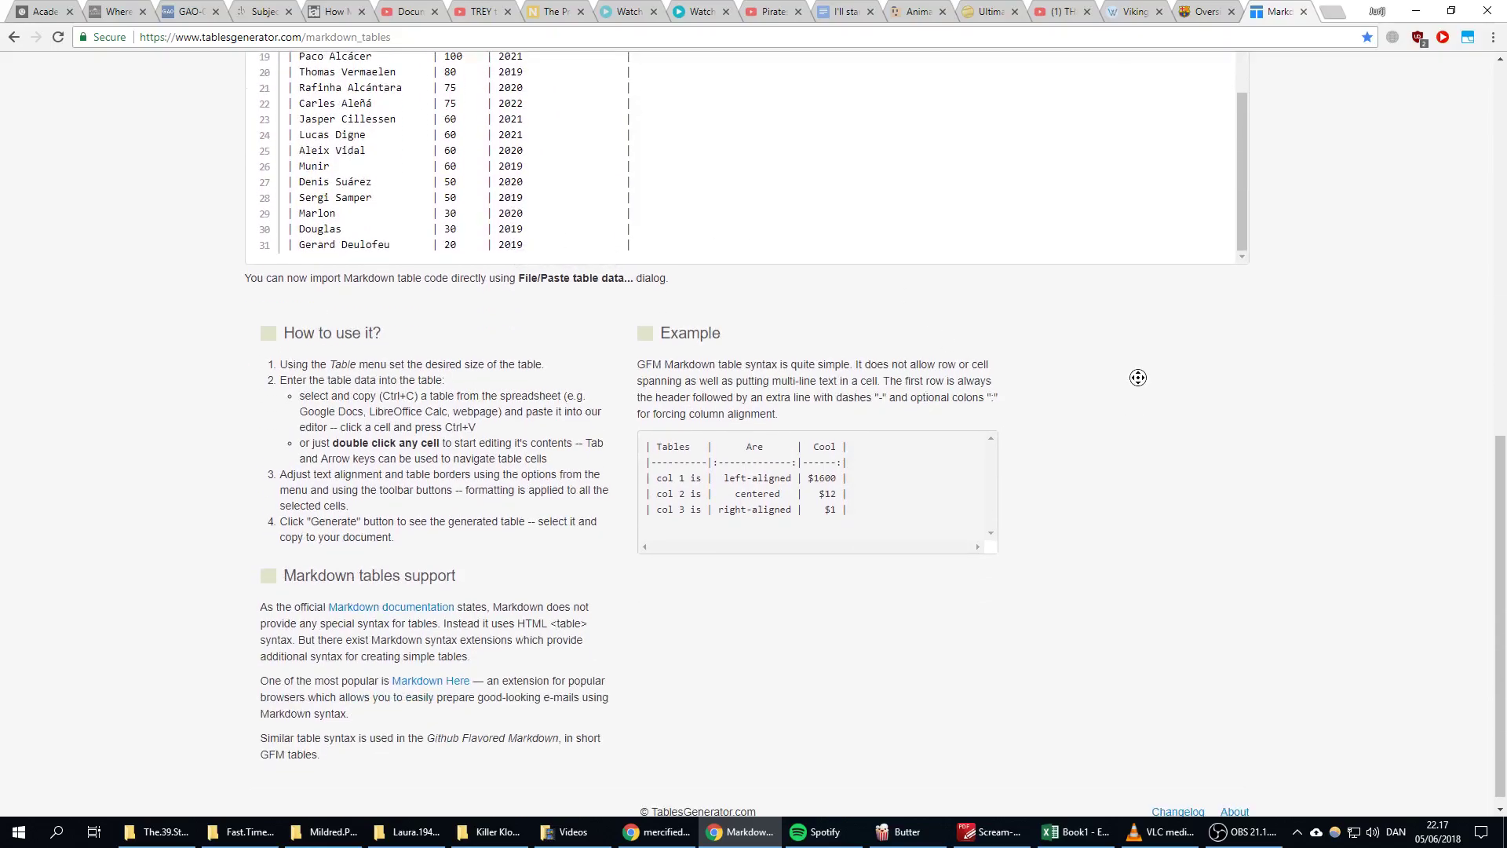
scroll(1137, 378, "up", 4)
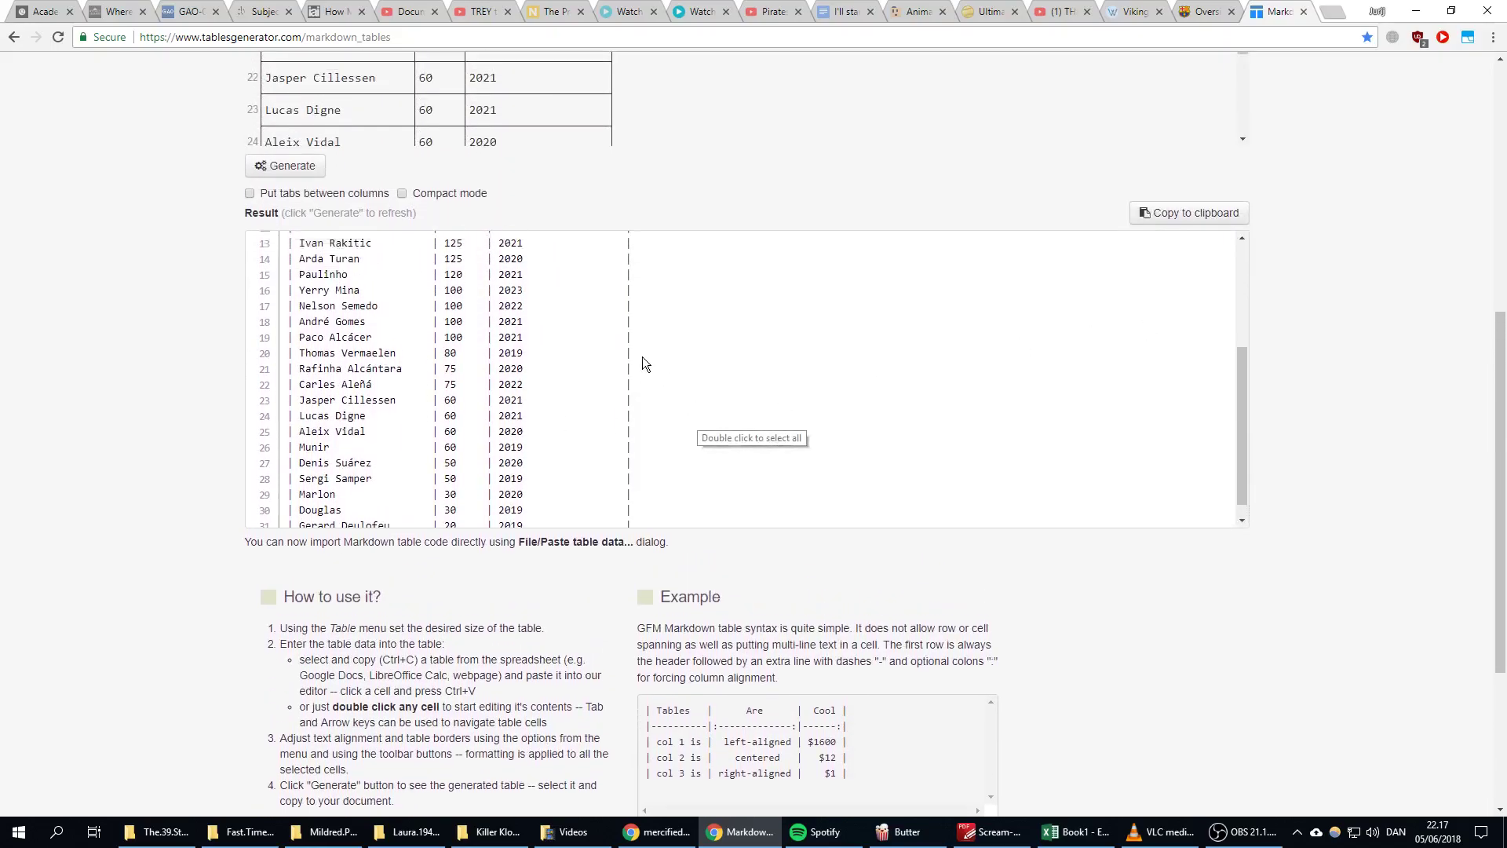
scroll(642, 363, "up", 4)
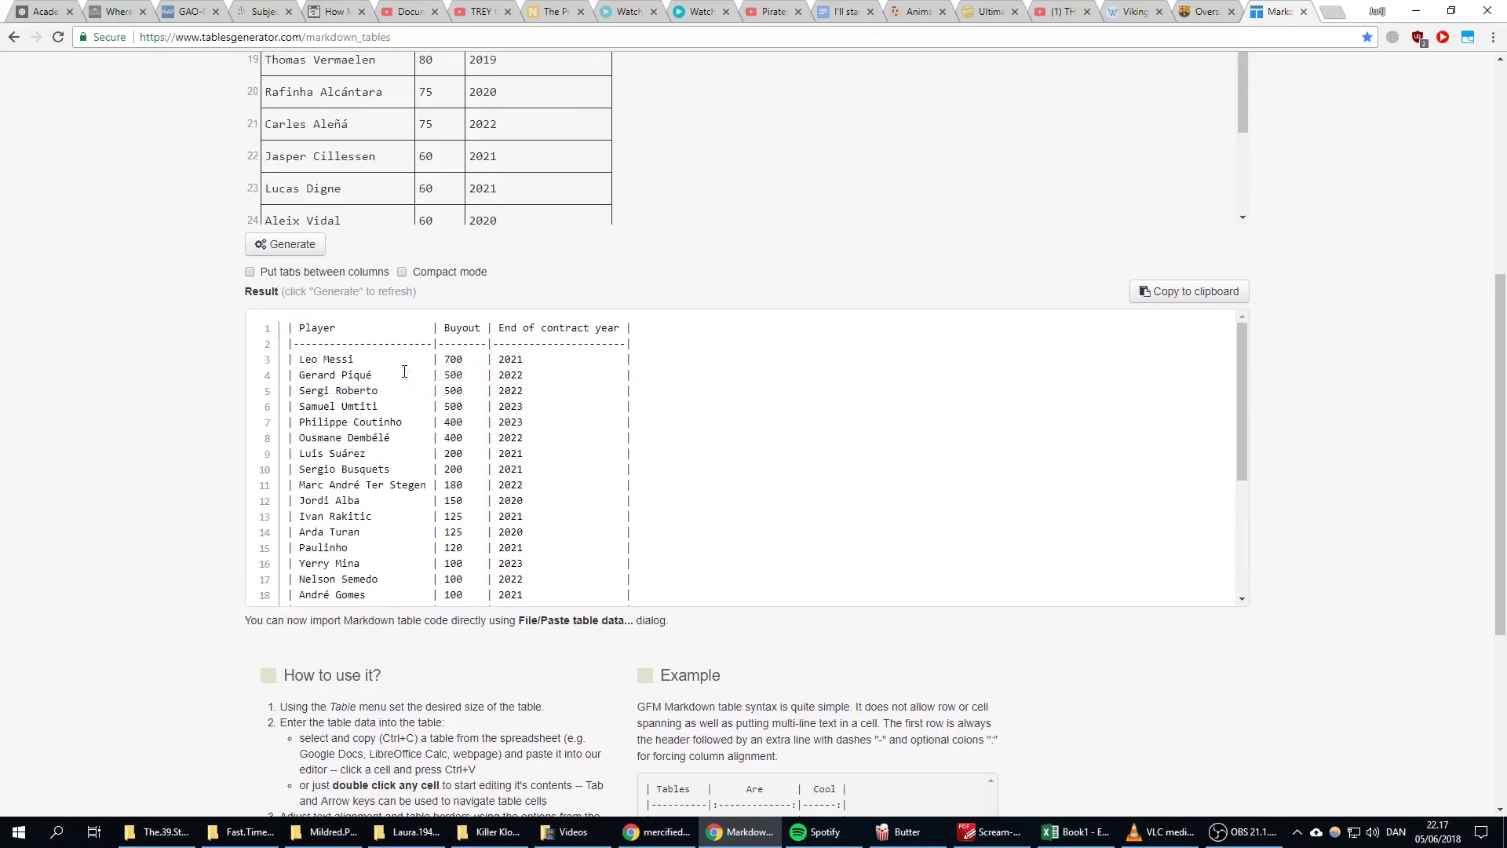
scroll(405, 404, "down", 4)
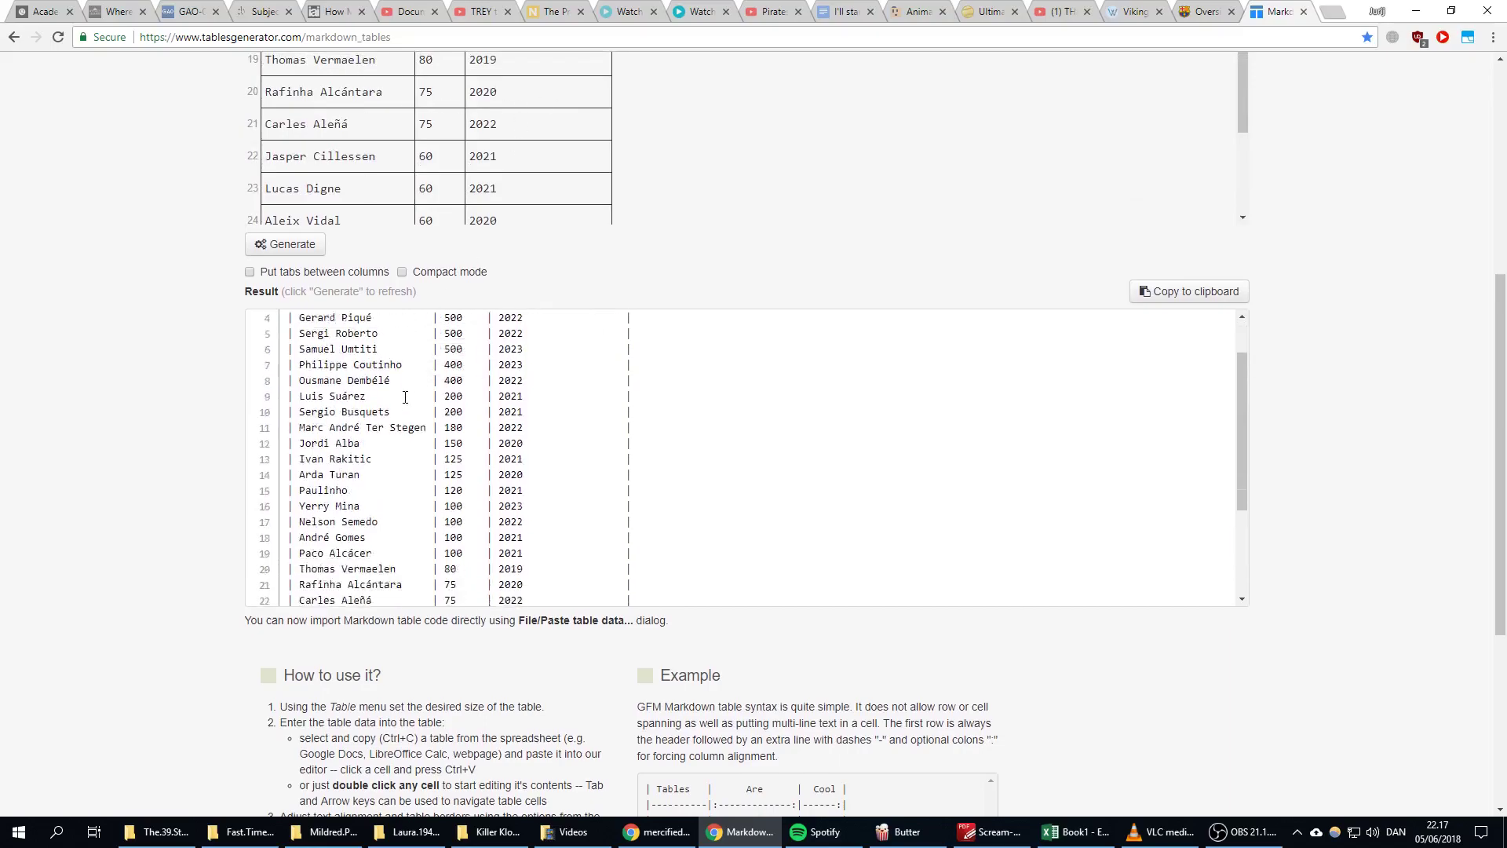
scroll(416, 406, "up", 4)
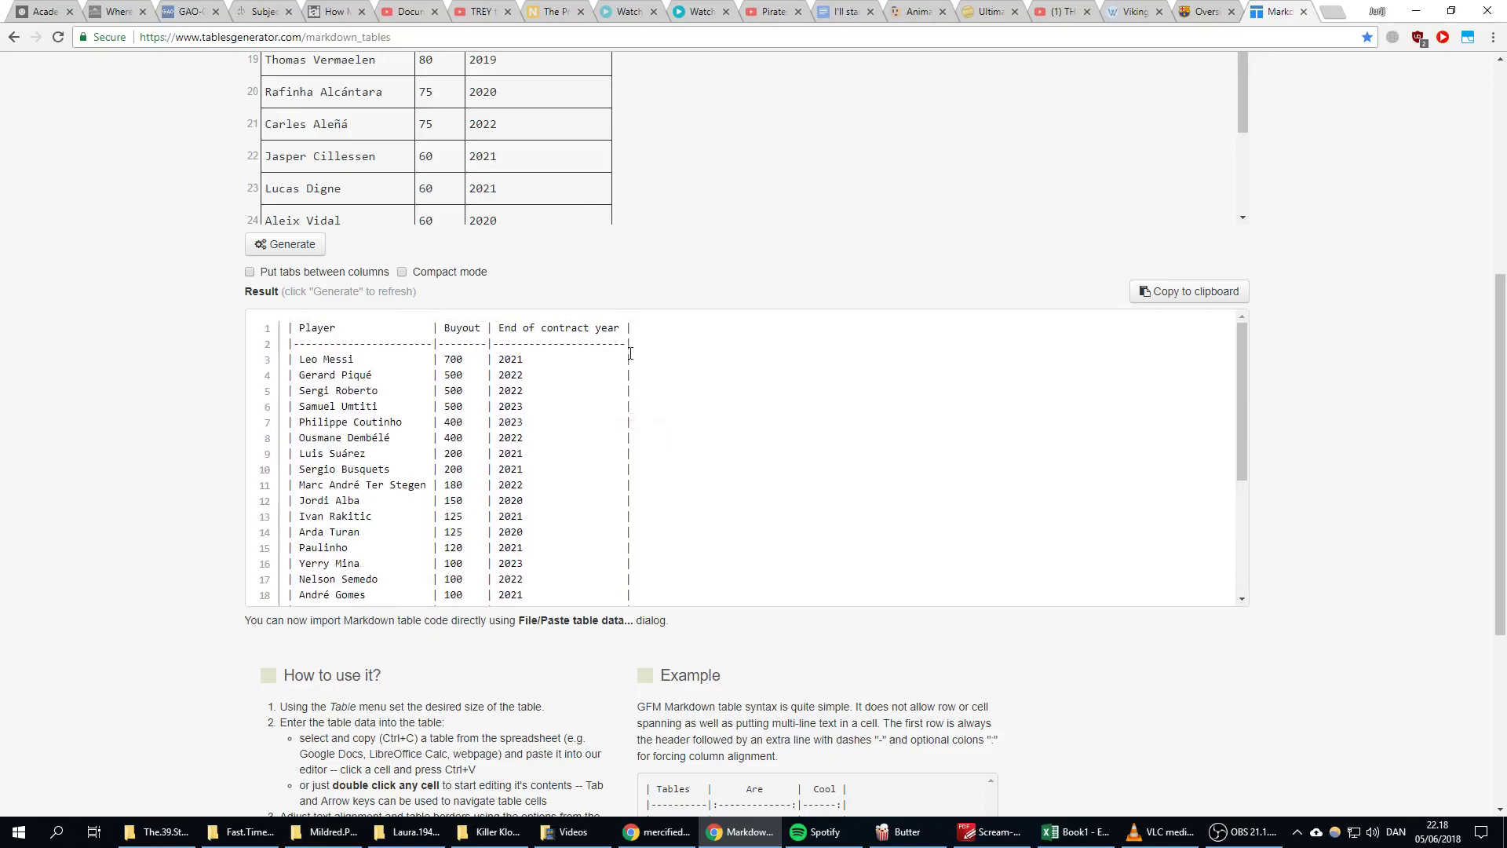
Highlight the header, separator and first player rows of the Markdown code
left_click_drag(627, 327, 640, 416)
left_click(504, 430)
left_click_drag(482, 434, 489, 469)
left_click_drag(292, 342, 634, 601)
left_click(661, 347)
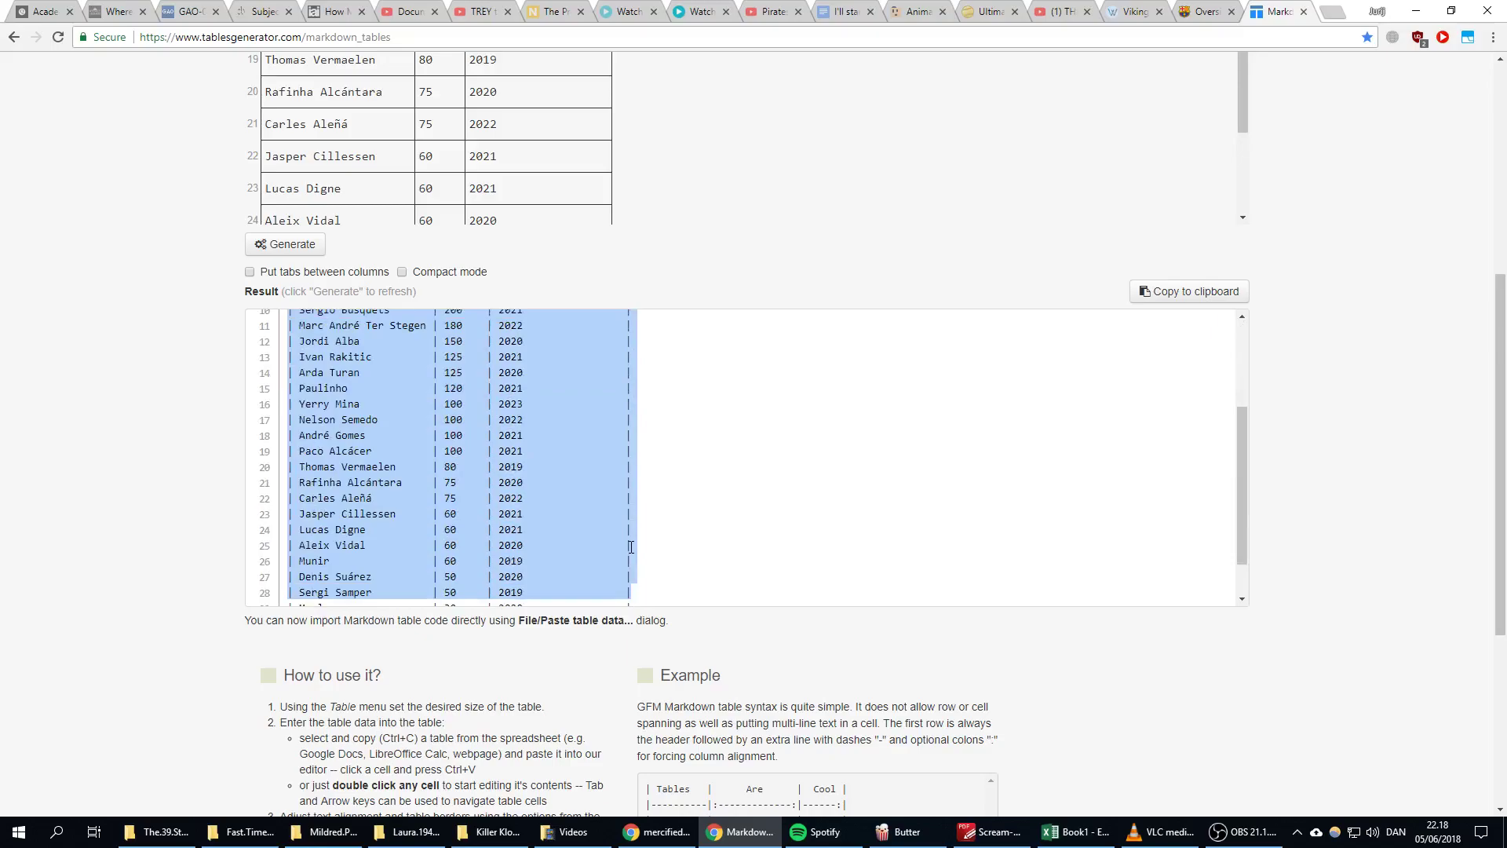
scroll(616, 522, "up", 2)
left_click(616, 523)
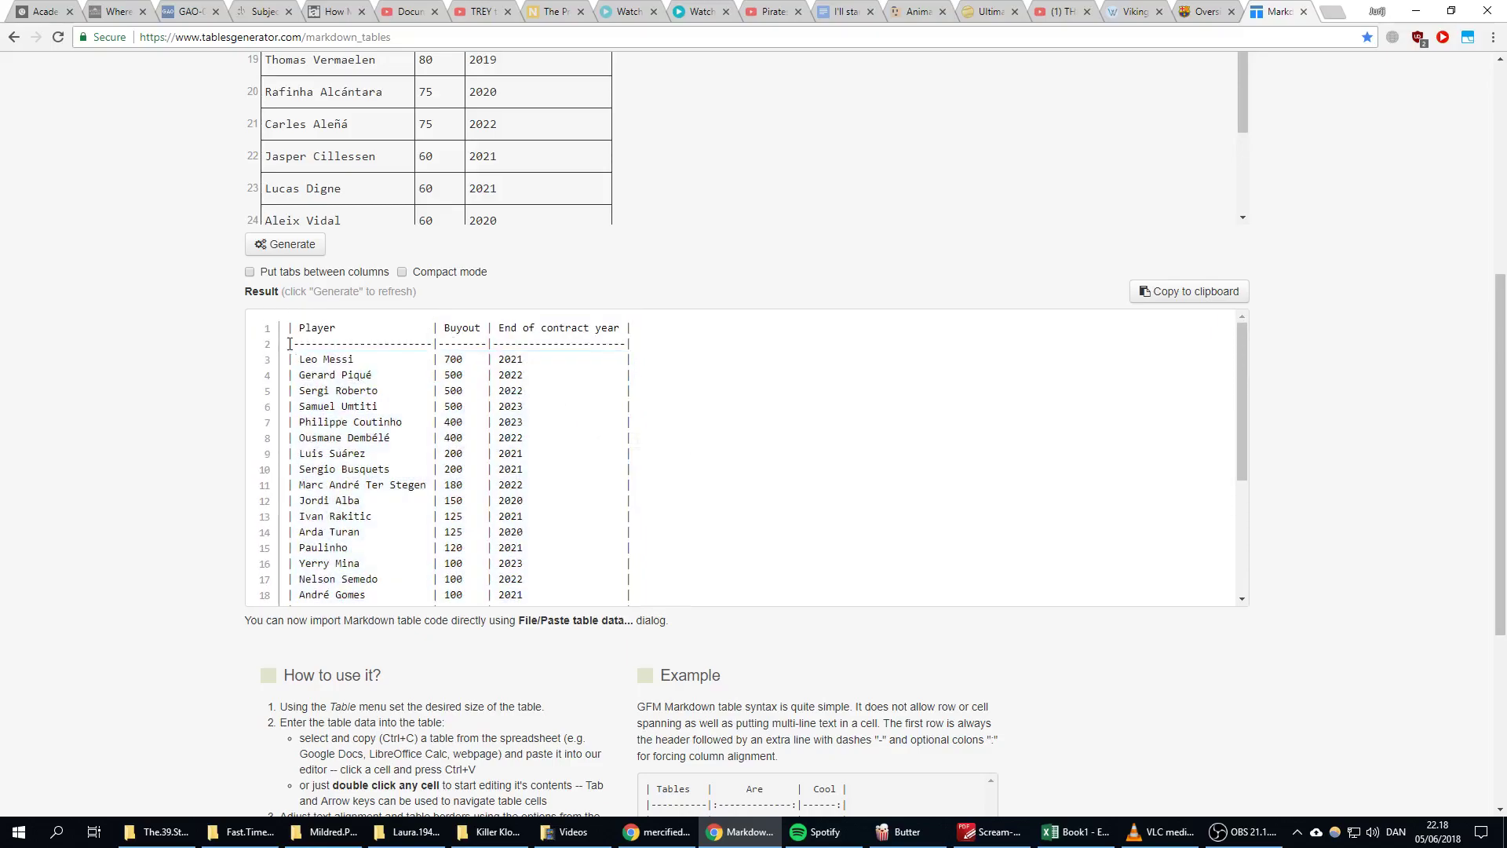
left_click_drag(642, 328, 633, 384)
Copy the whole Markdown table code to the clipboard and return to the Reddit thread
left_click(699, 364)
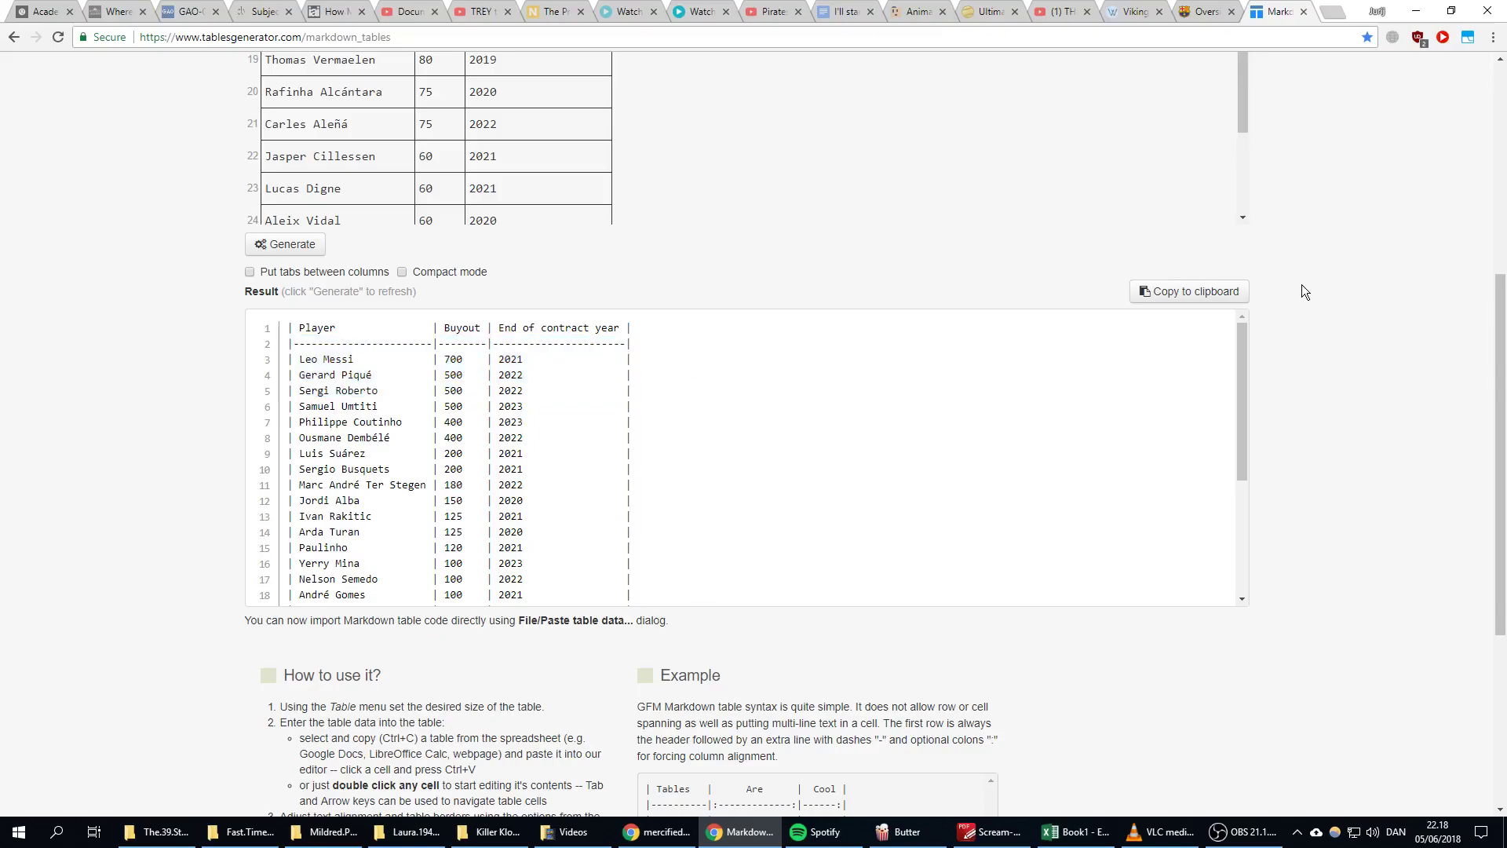
left_click(1209, 290)
left_click(658, 832)
Paste the Markdown player table into a reply under the question comment
scroll(436, 455, "down", 12)
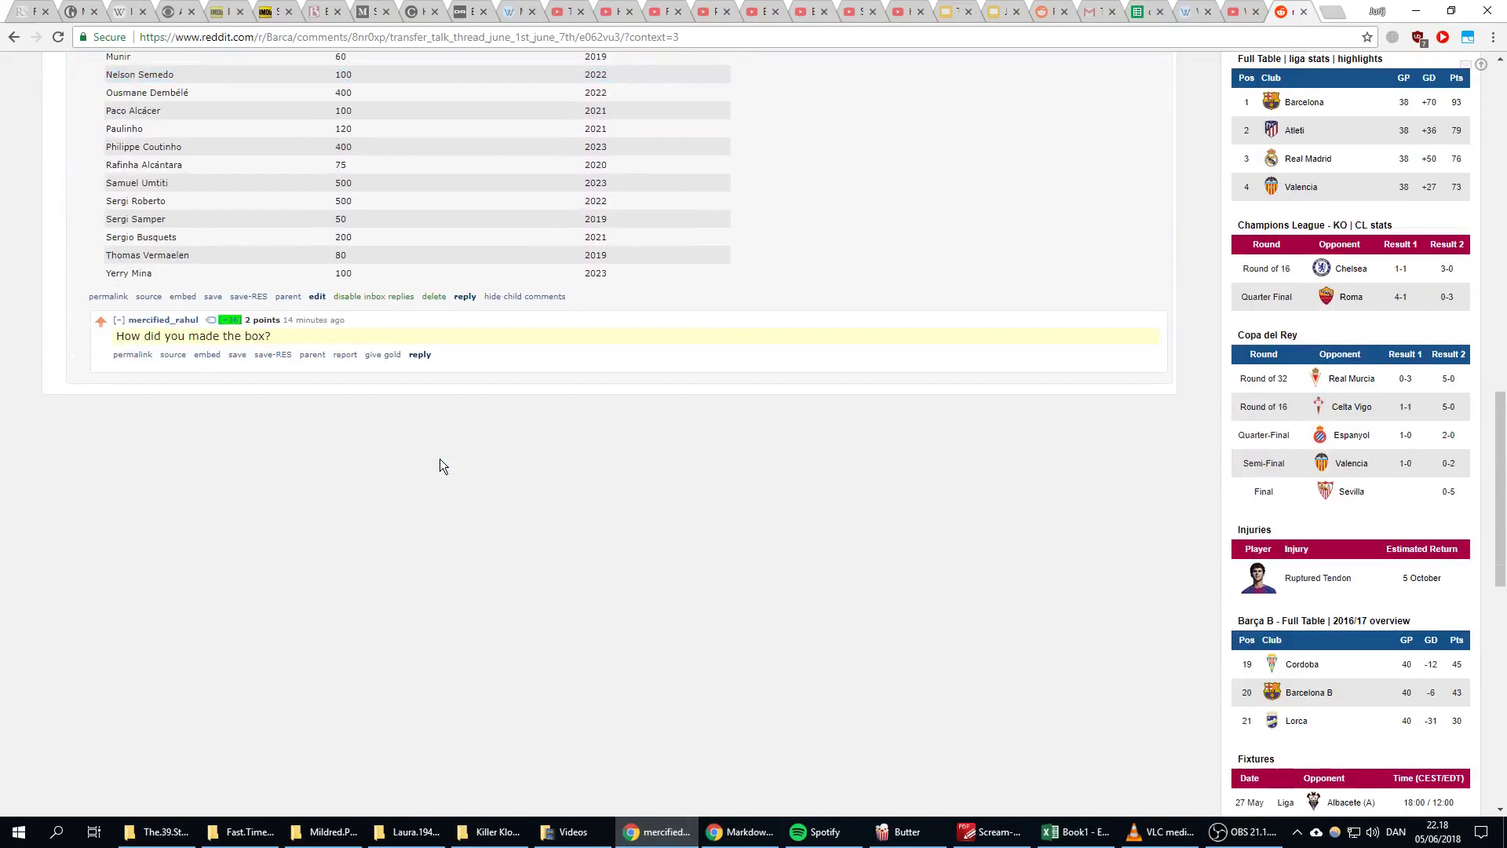
left_click(419, 354)
key("ctrl+v")
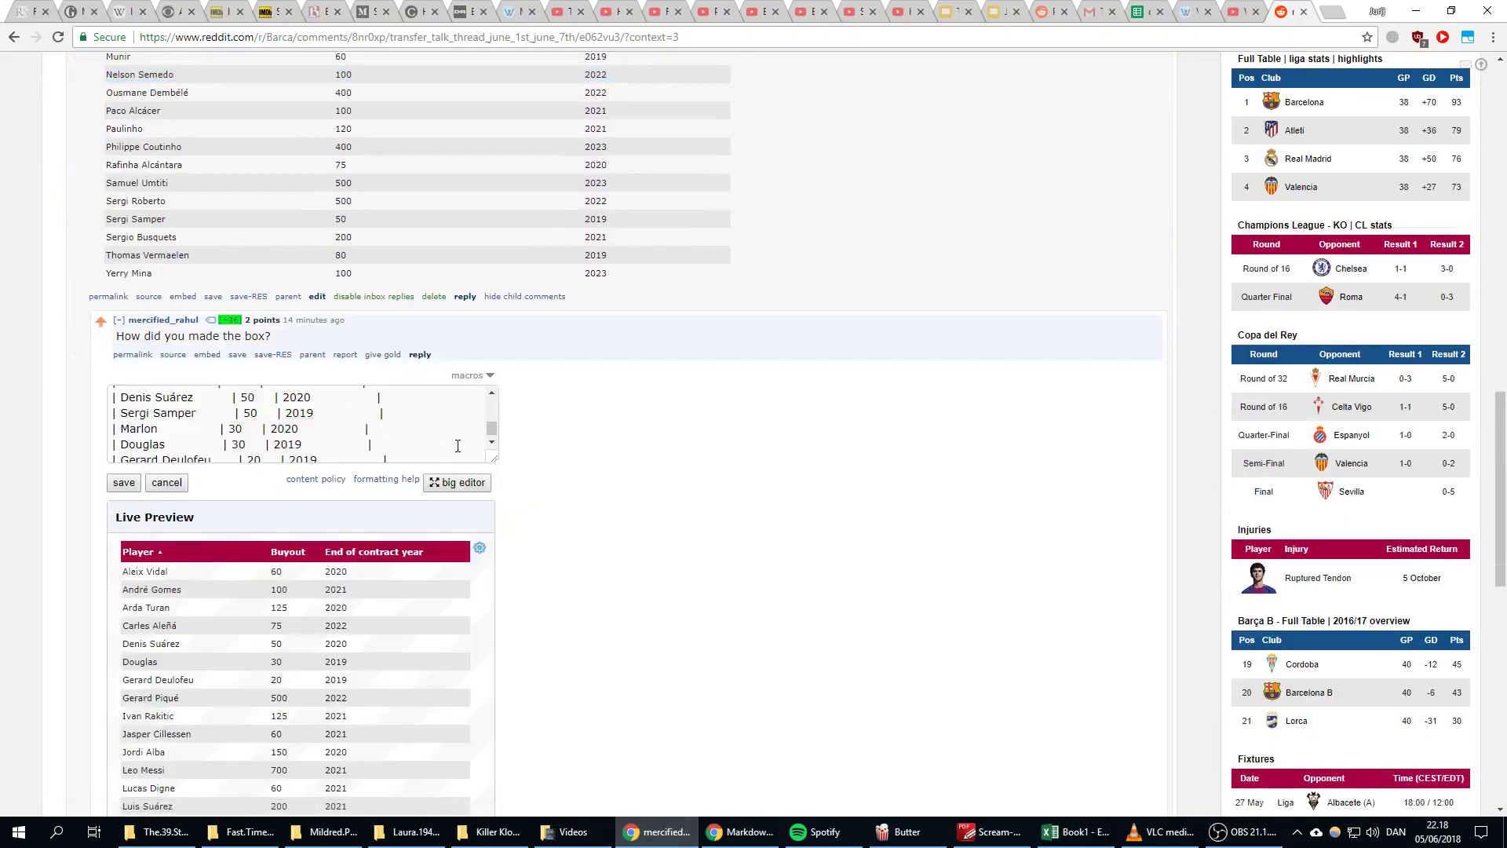
left_click_drag(493, 459, 689, 776)
Sort the live preview by contract end year, Buyout, then Player descending and ascending
scroll(547, 625, "down", 5)
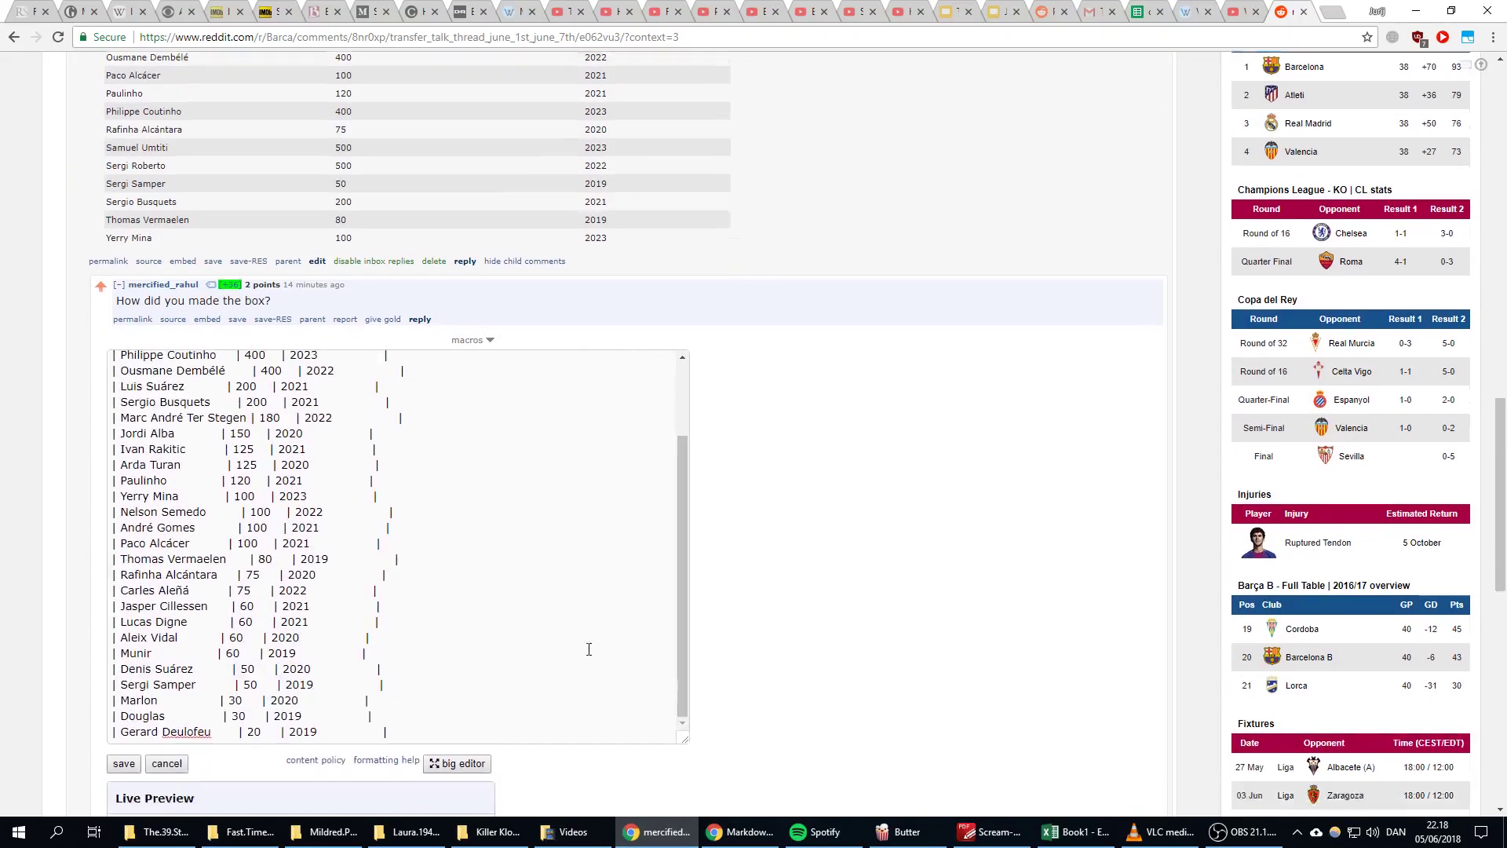
scroll(547, 625, "down", 3)
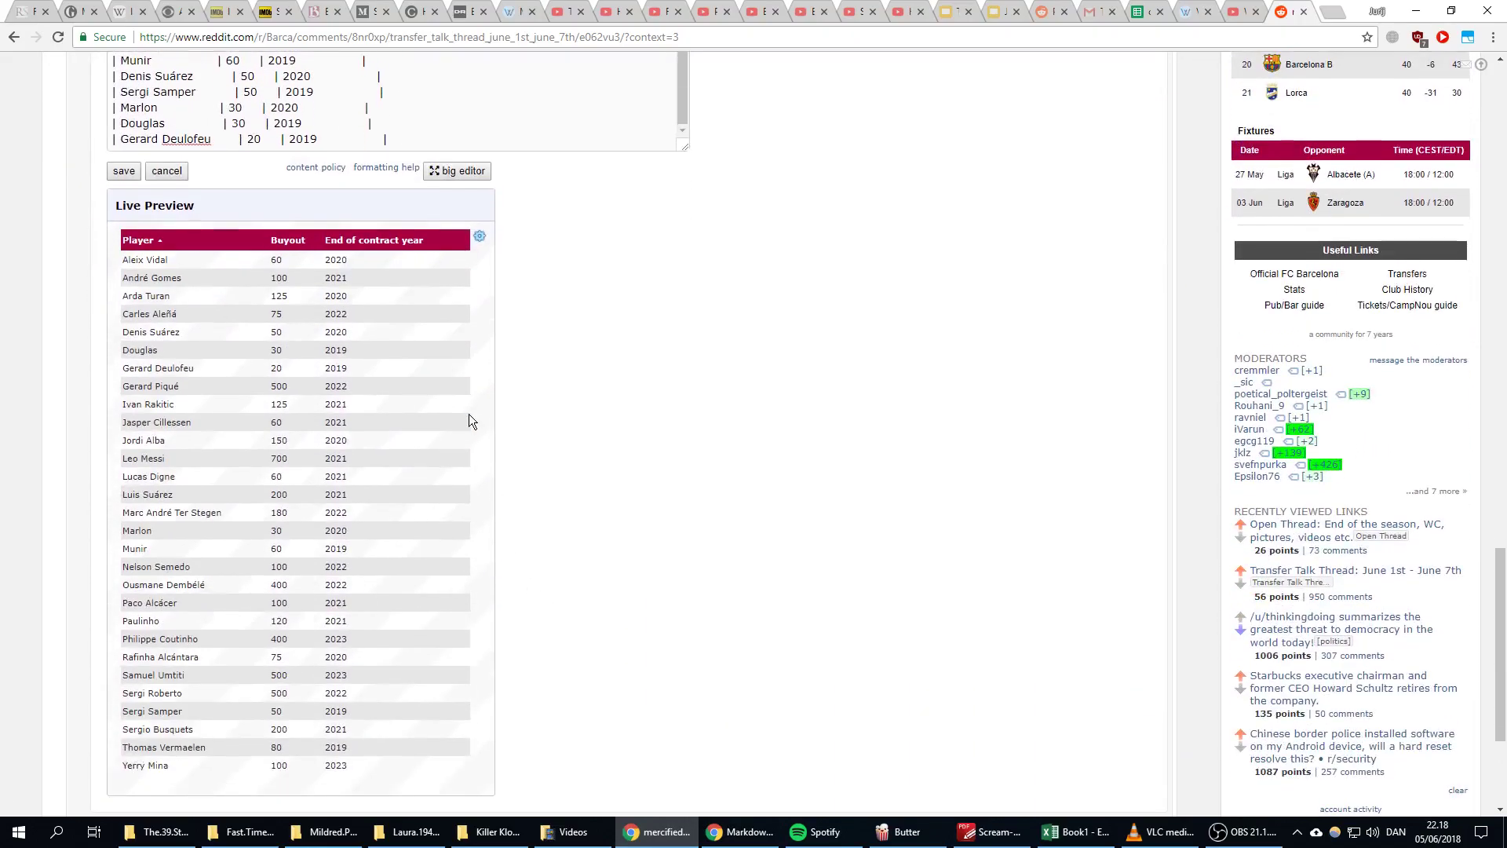
left_click(355, 244)
left_click(355, 244)
left_click(179, 244)
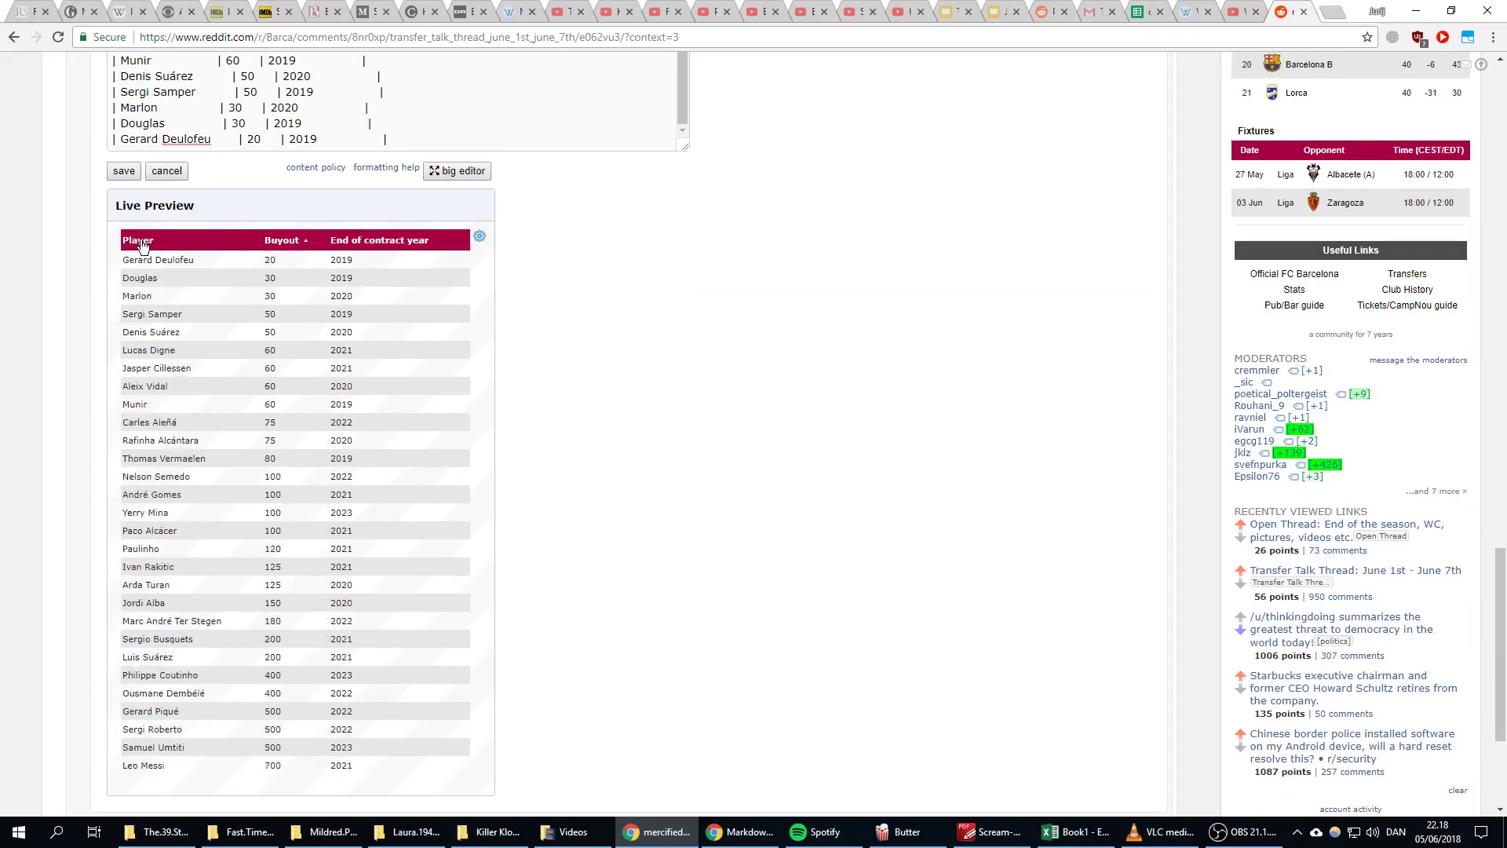
double_click(142, 244)
left_click(142, 245)
left_click(144, 244)
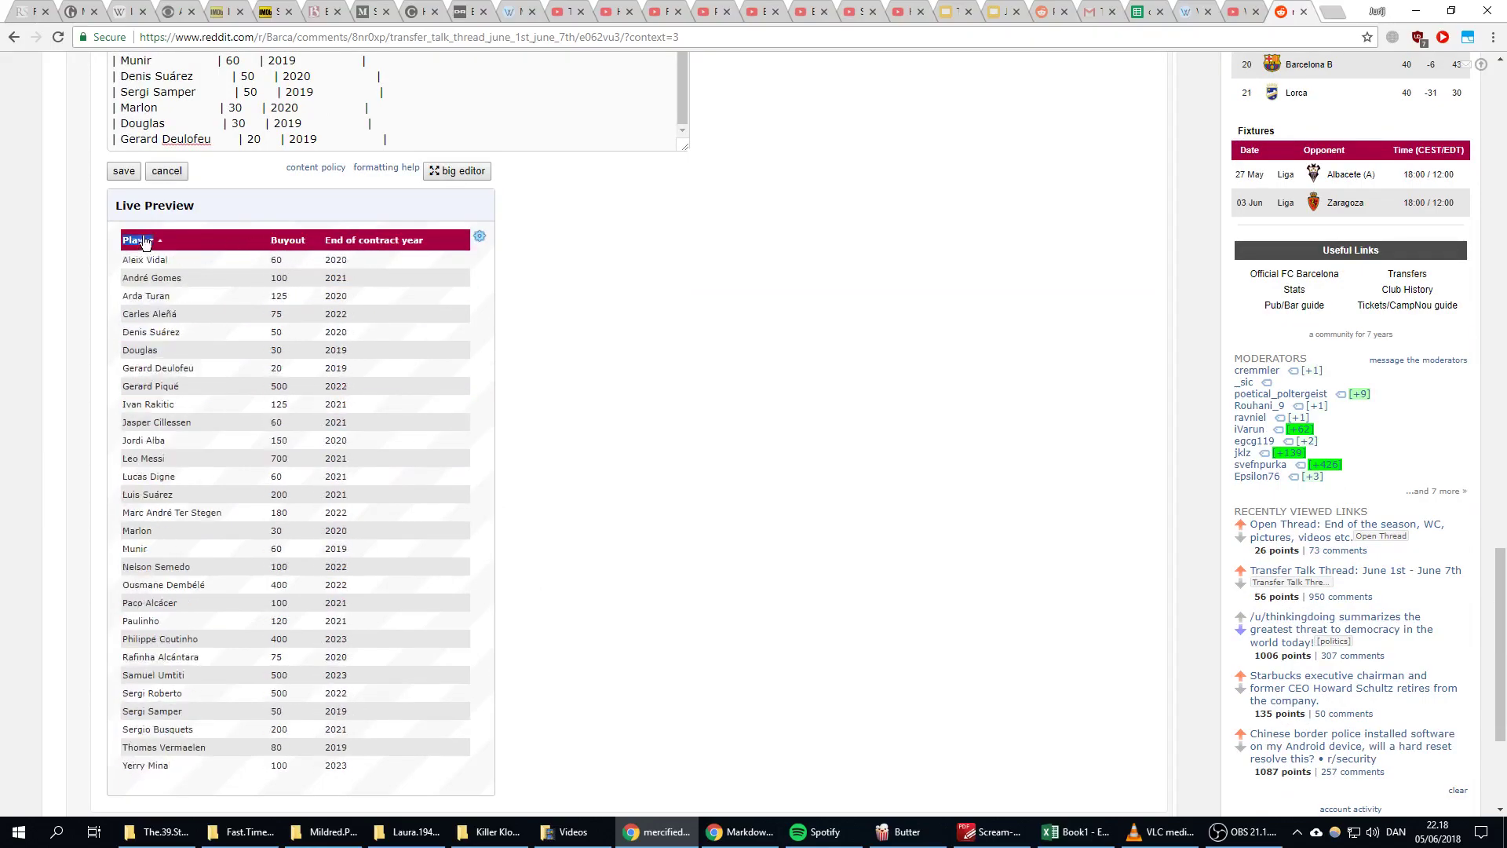
Go back to the Excel workbook Book1
scroll(964, 435, "up", 17)
scroll(902, 246, "down", 8)
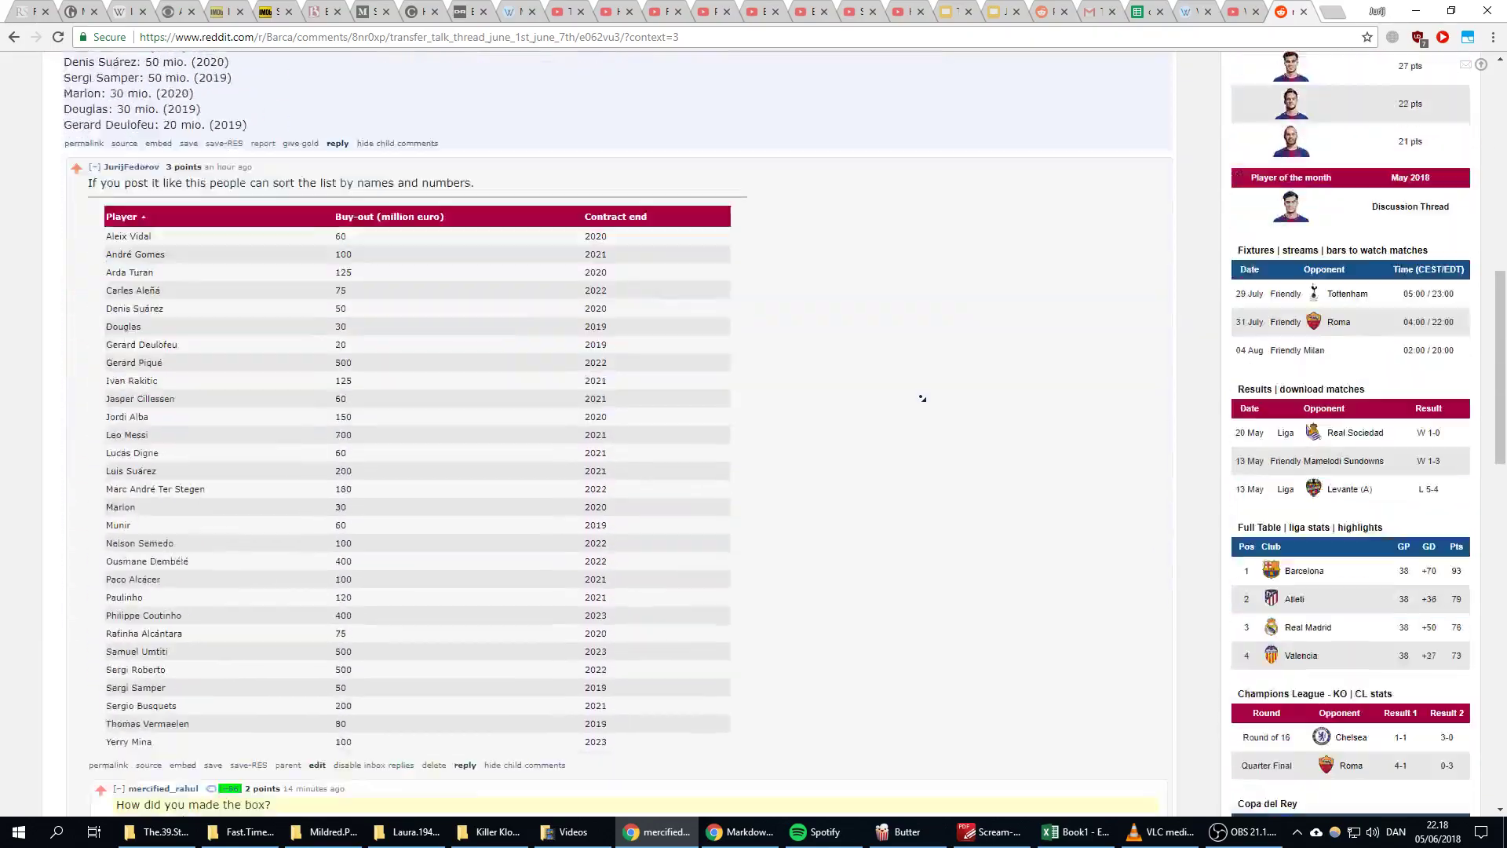
scroll(941, 424, "down", 6)
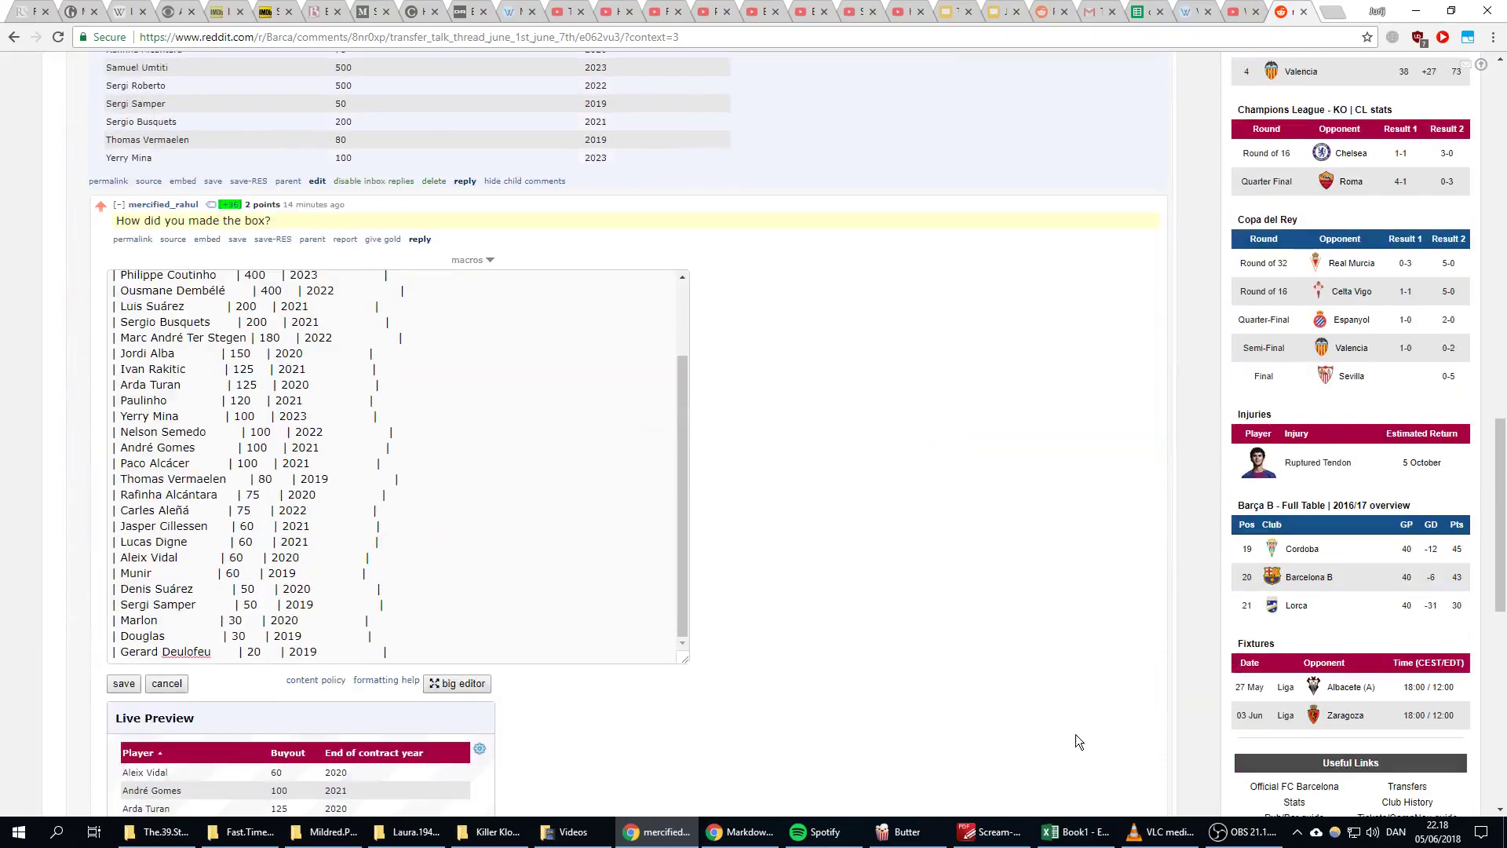
left_click(1075, 831)
left_click(1036, 401)
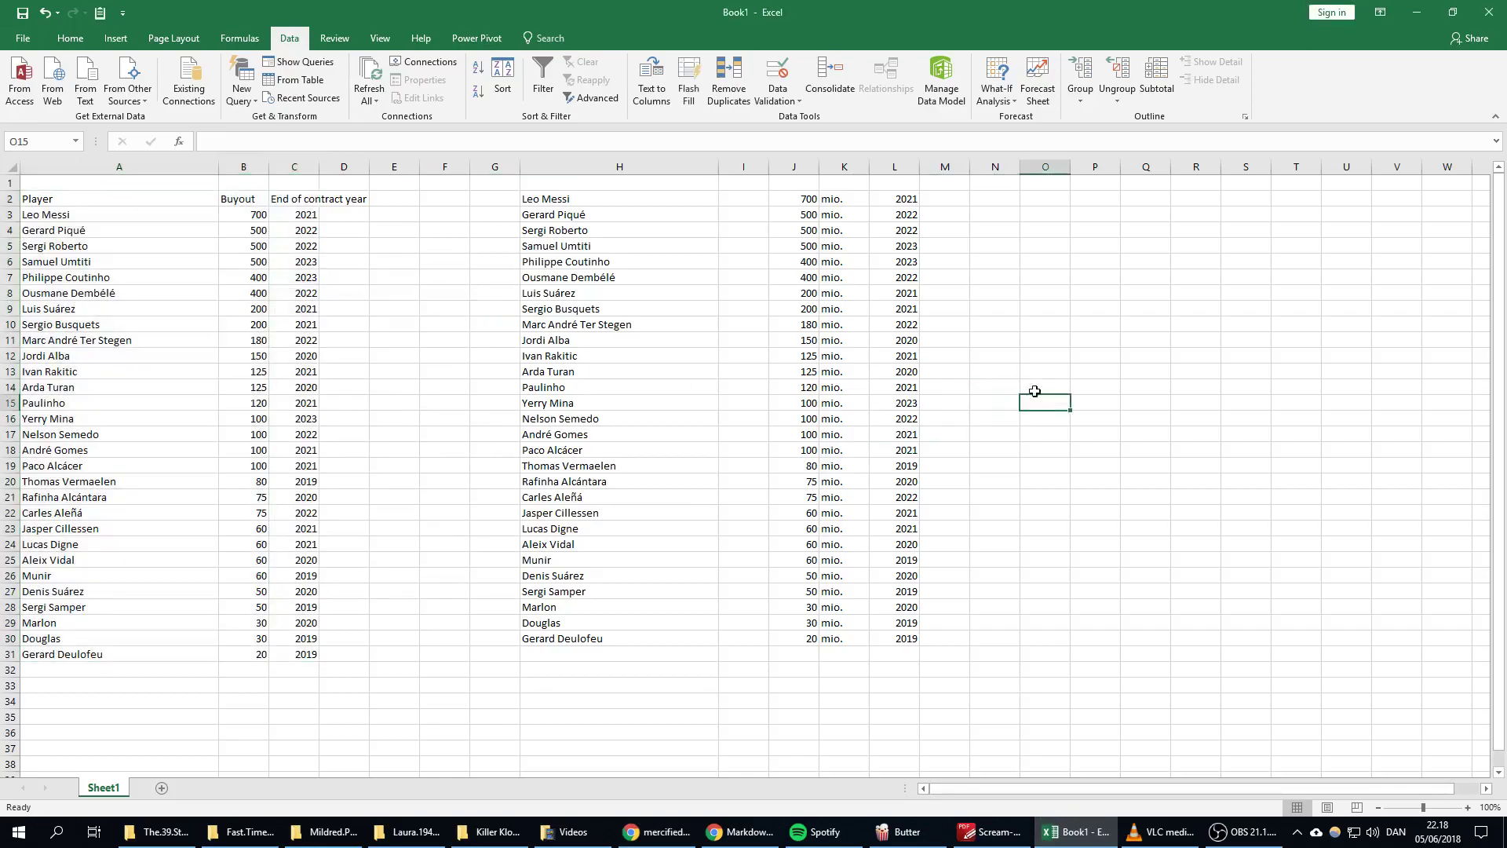
left_click_drag(539, 201, 894, 620)
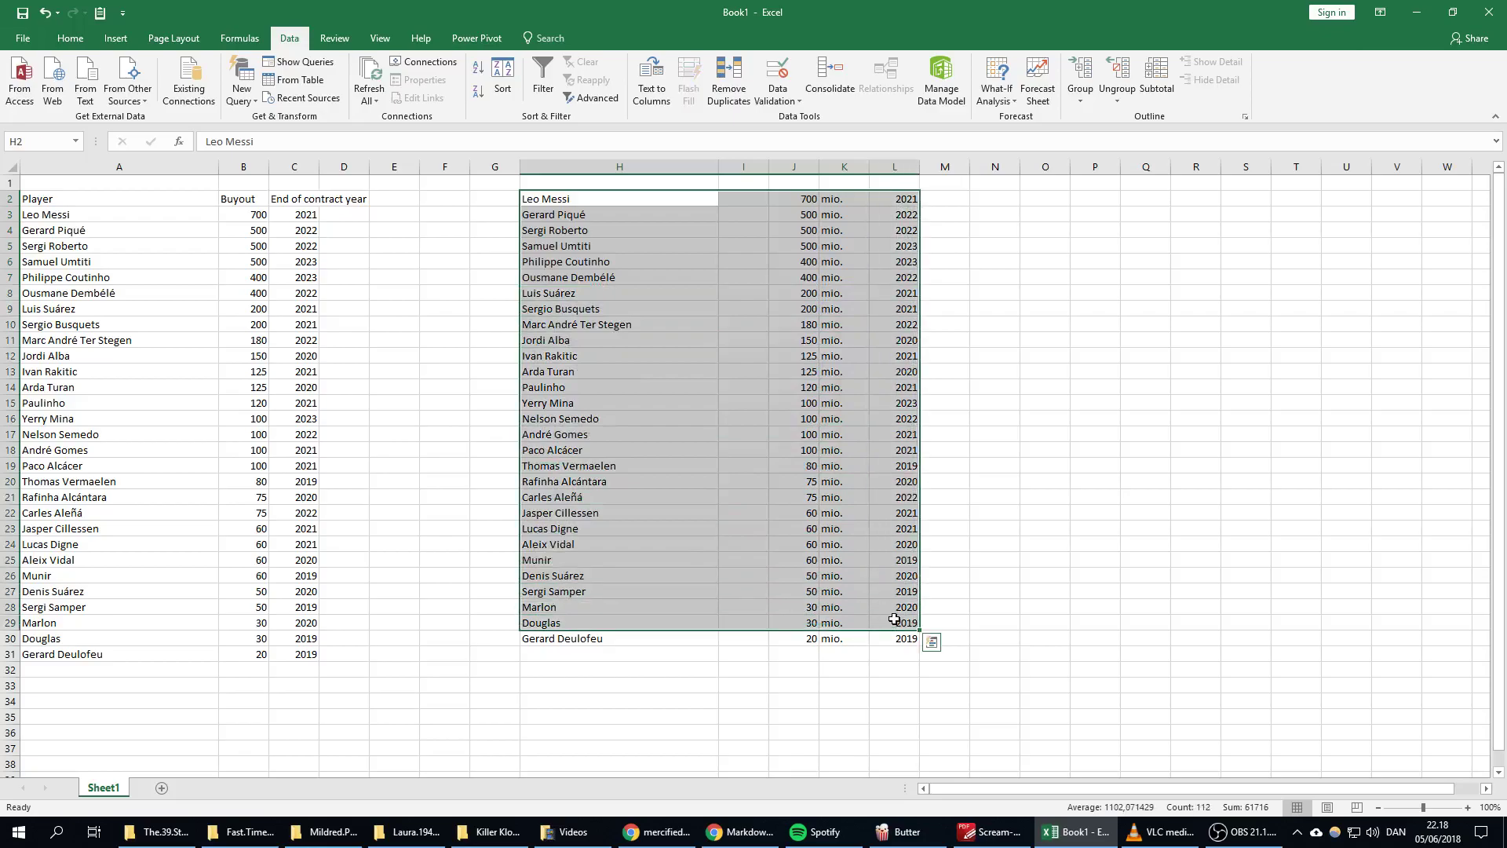
left_click(1043, 420)
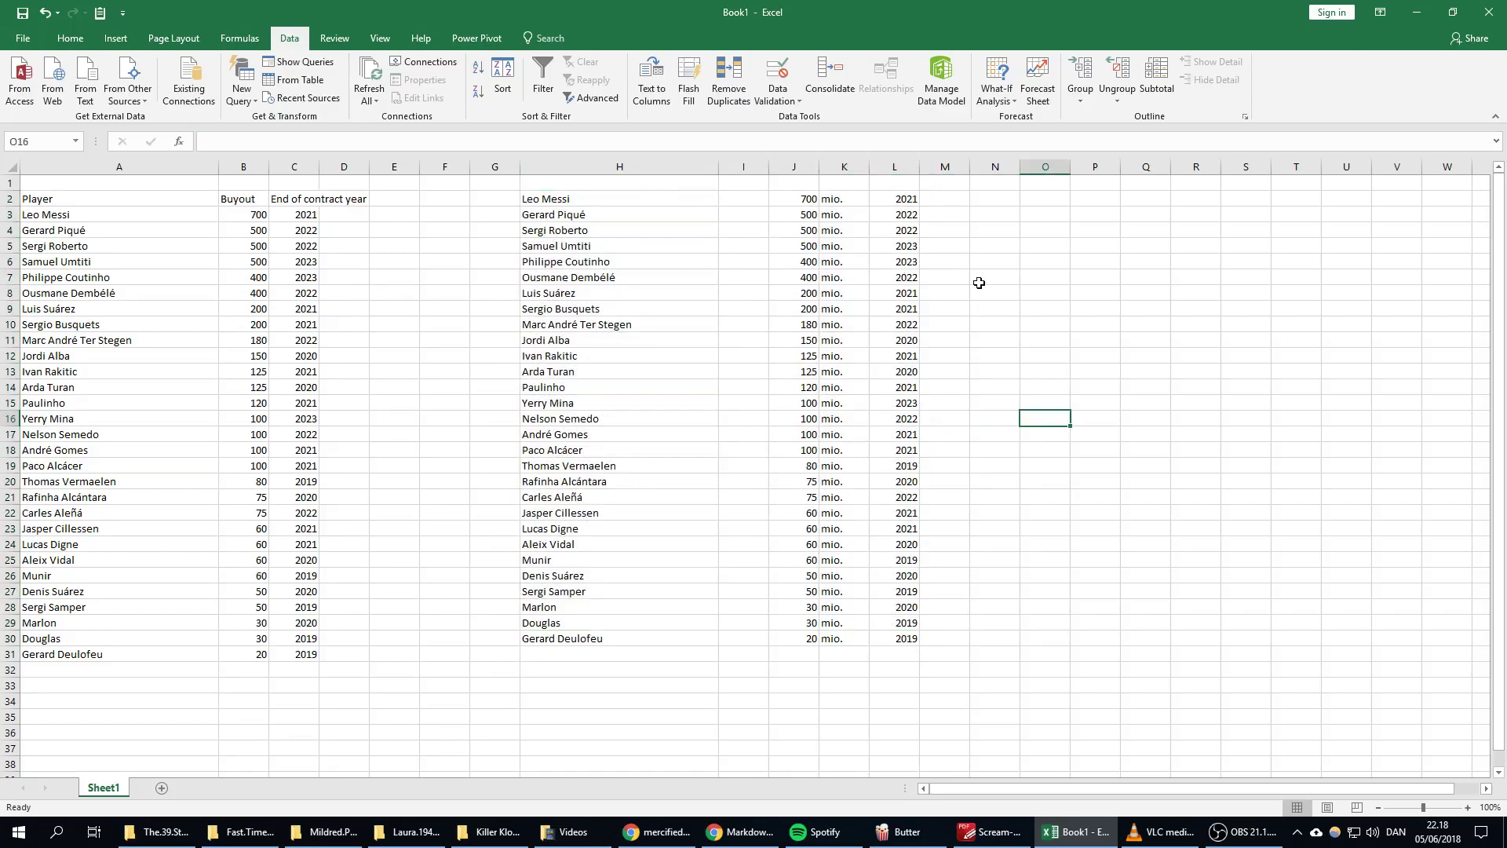
left_click(979, 283)
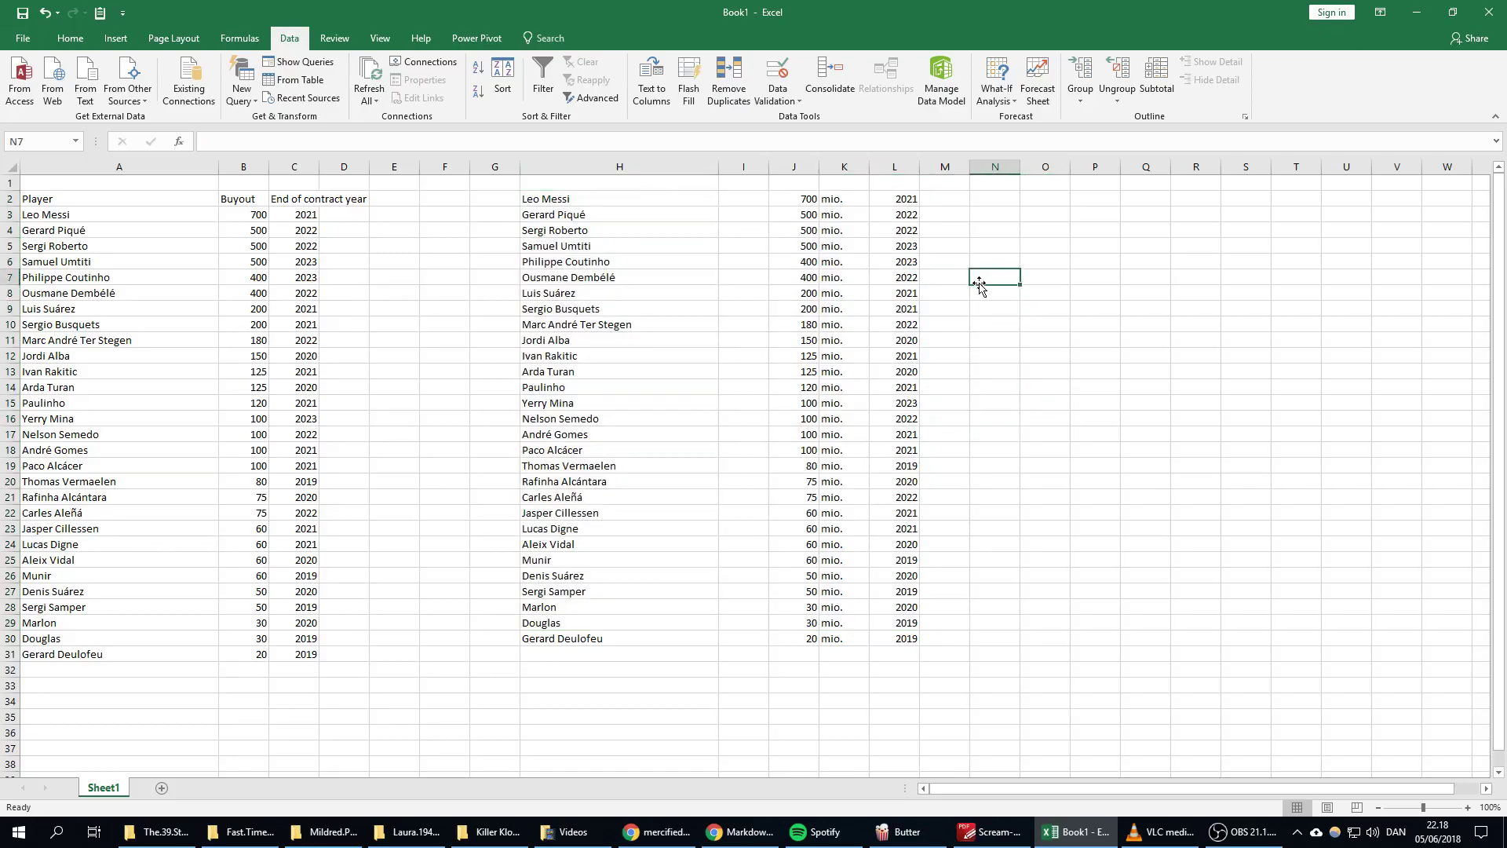